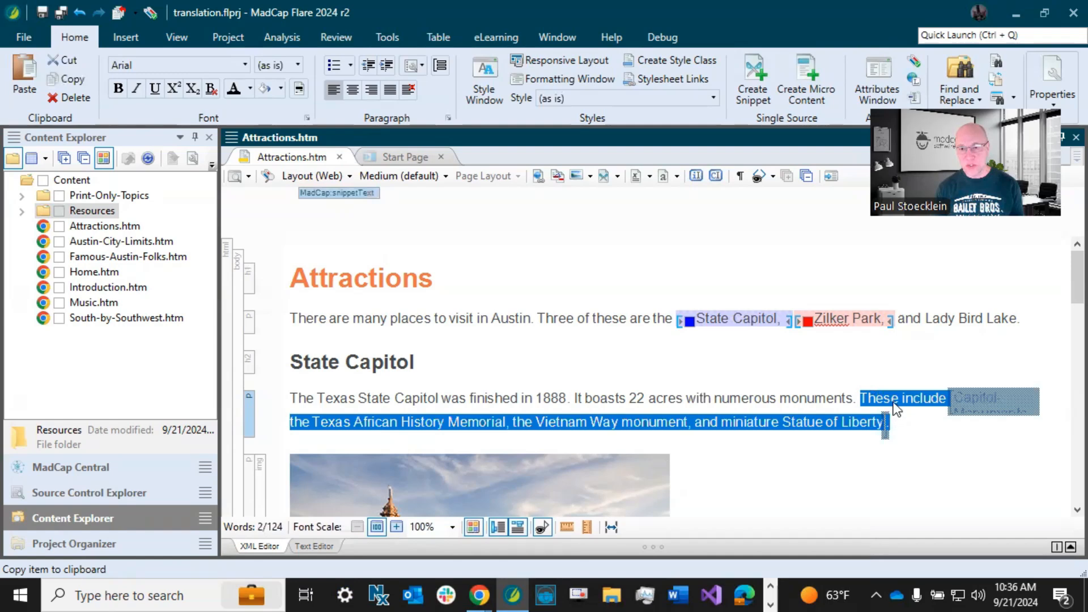
Step: Examine the Capitol monuments snippet in the State Capitol paragraph and the conditioned phrases in the Attractions intro sentence
right_click(748, 428)
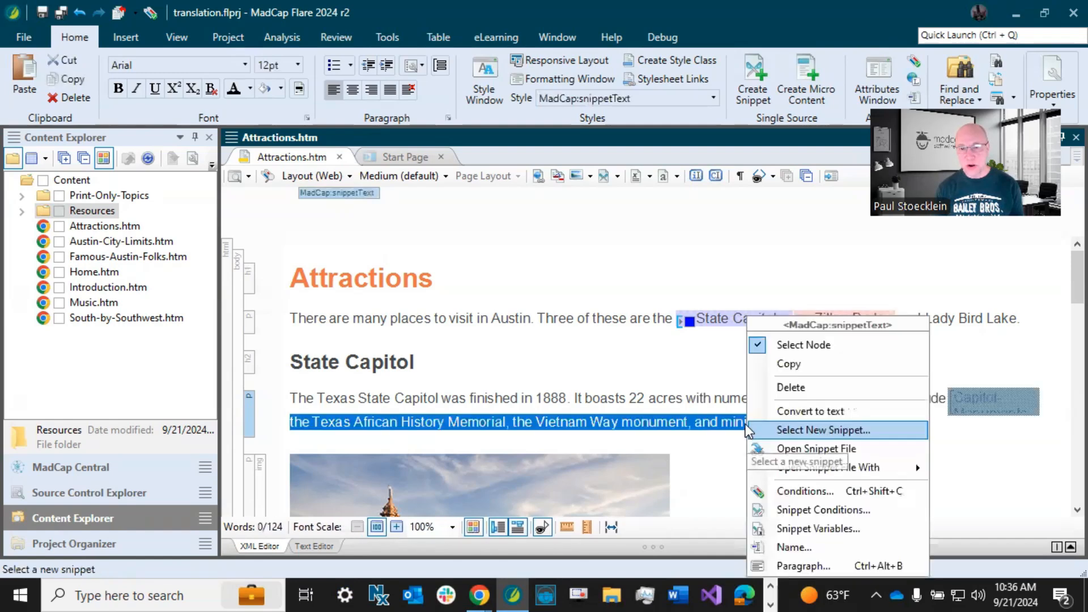
left_click(800, 344)
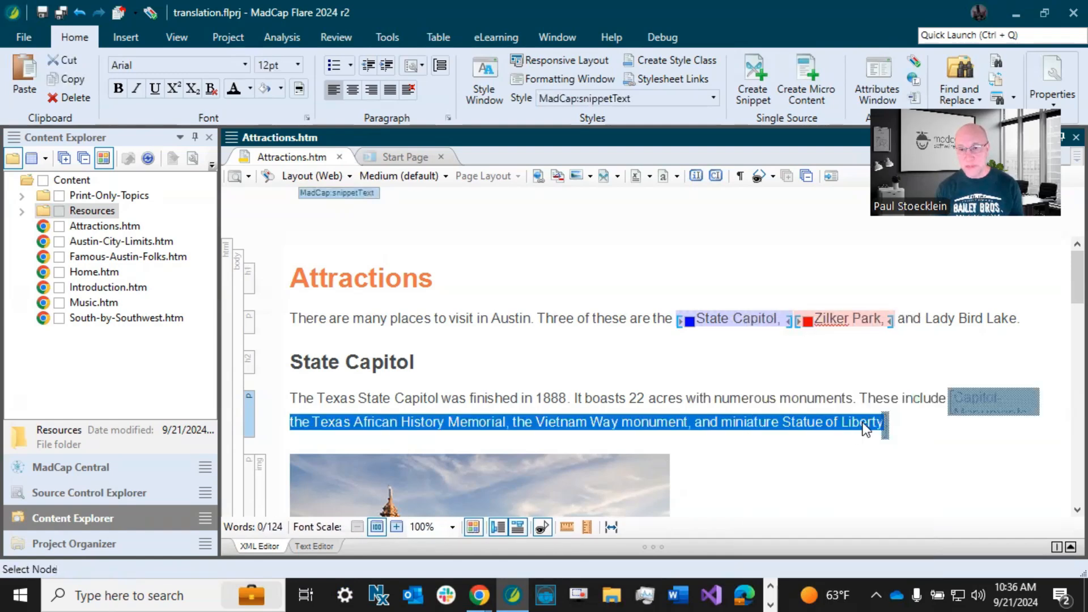
left_click(872, 391)
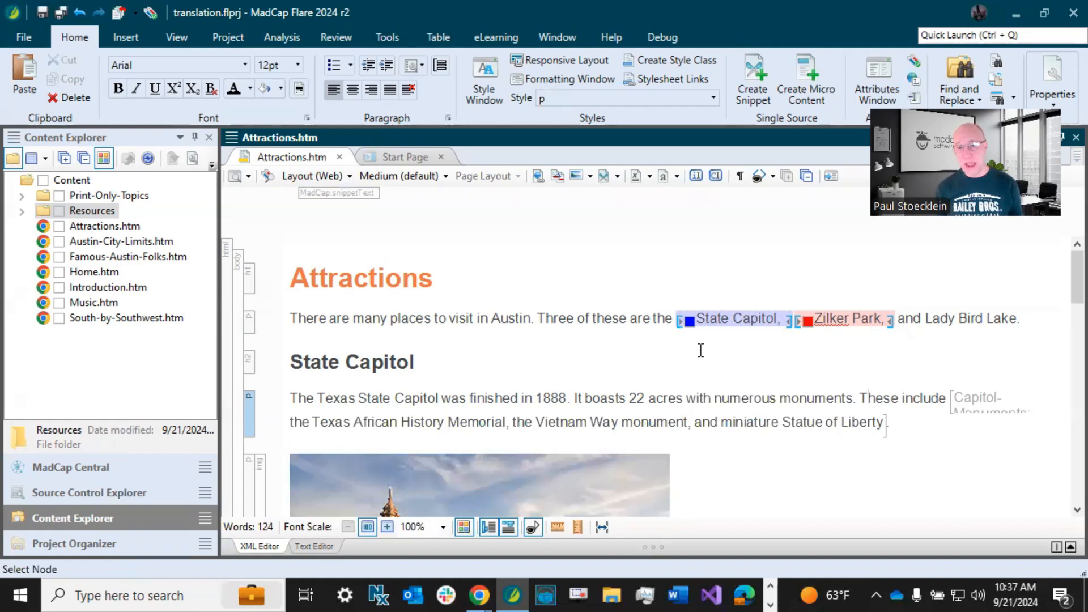
left_click(651, 321)
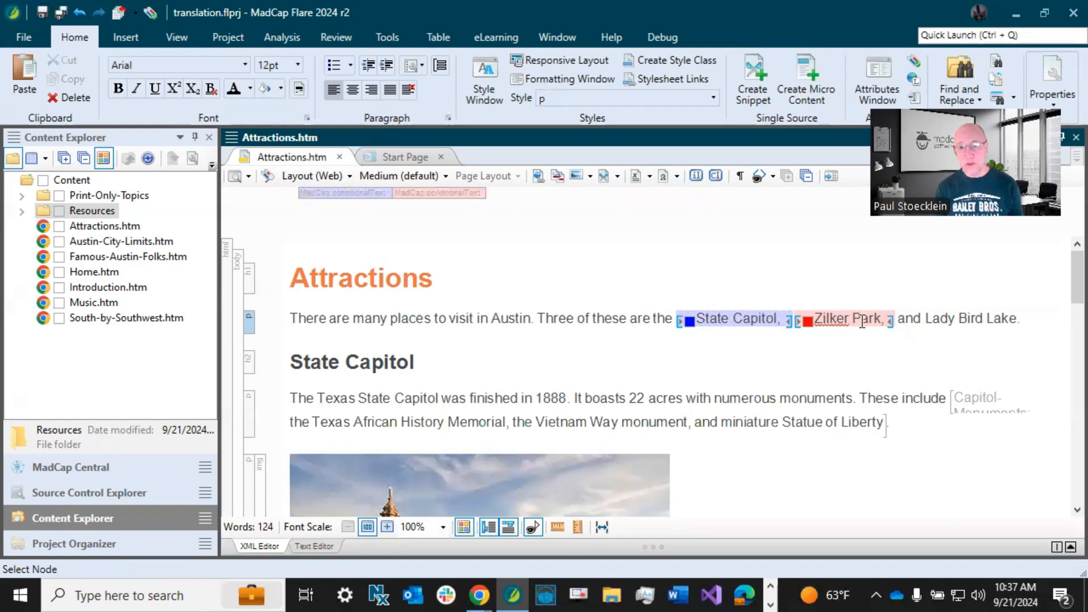
left_click(907, 319)
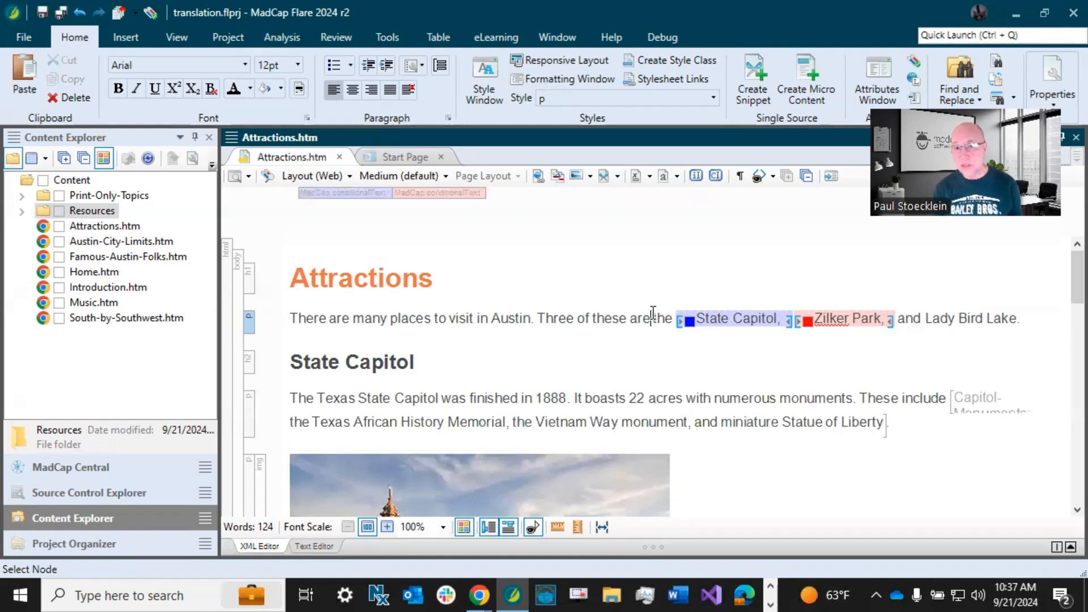
left_click(620, 319)
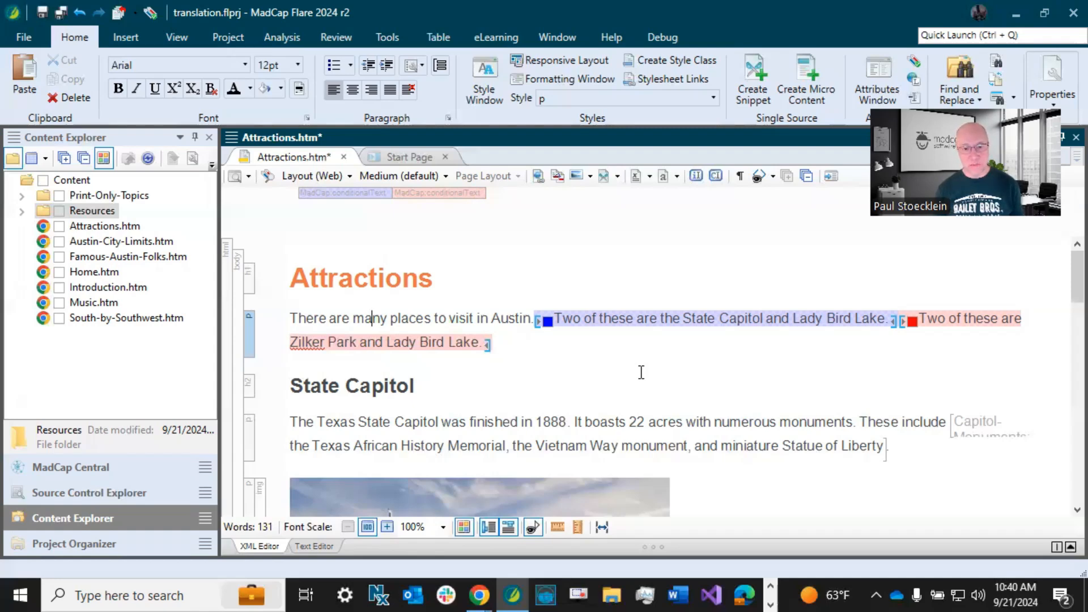
Step: Switch to the MadCap Central online help in the browser and search it for "translation"
key("alt+Tab")
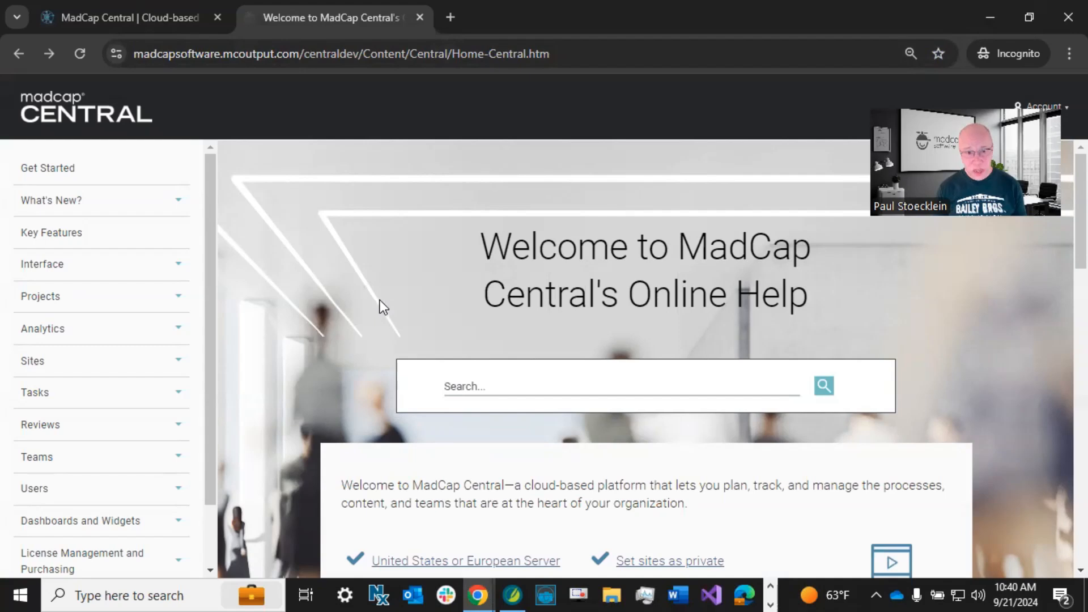
left_click(476, 377)
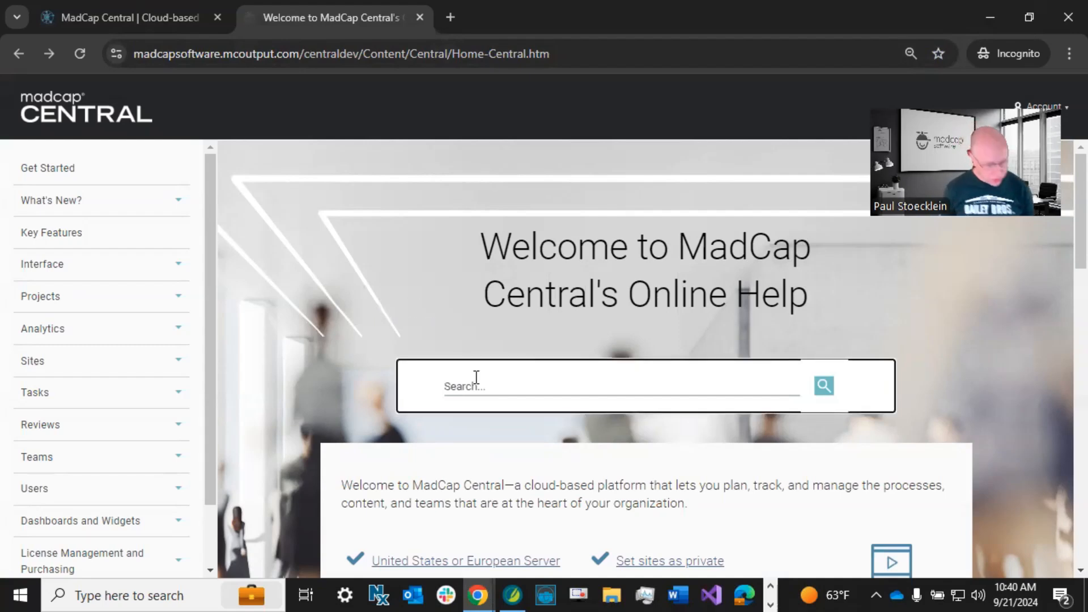
type("translation")
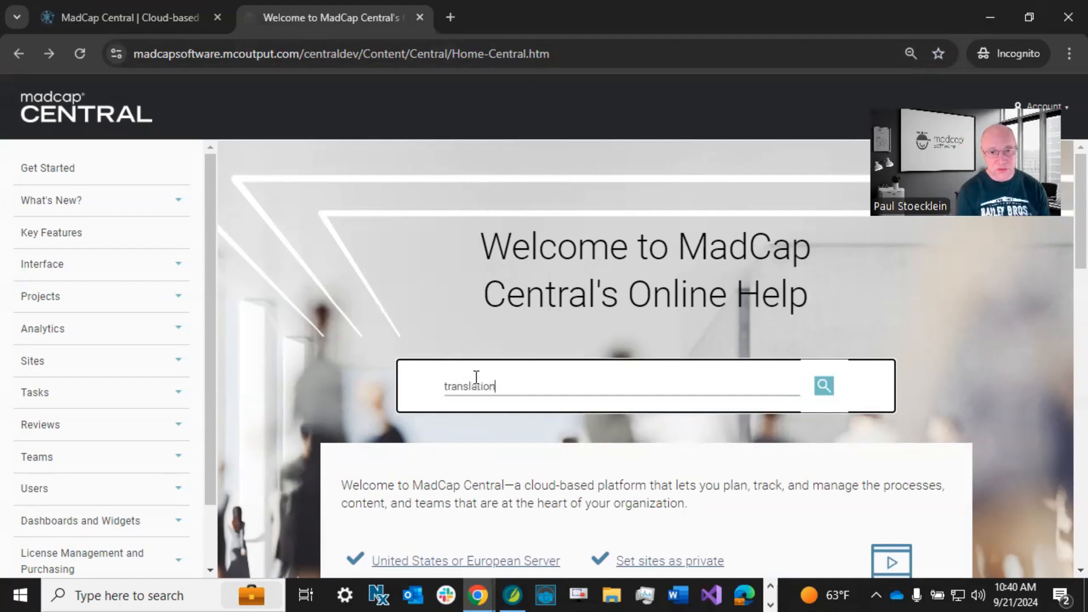
key("Return")
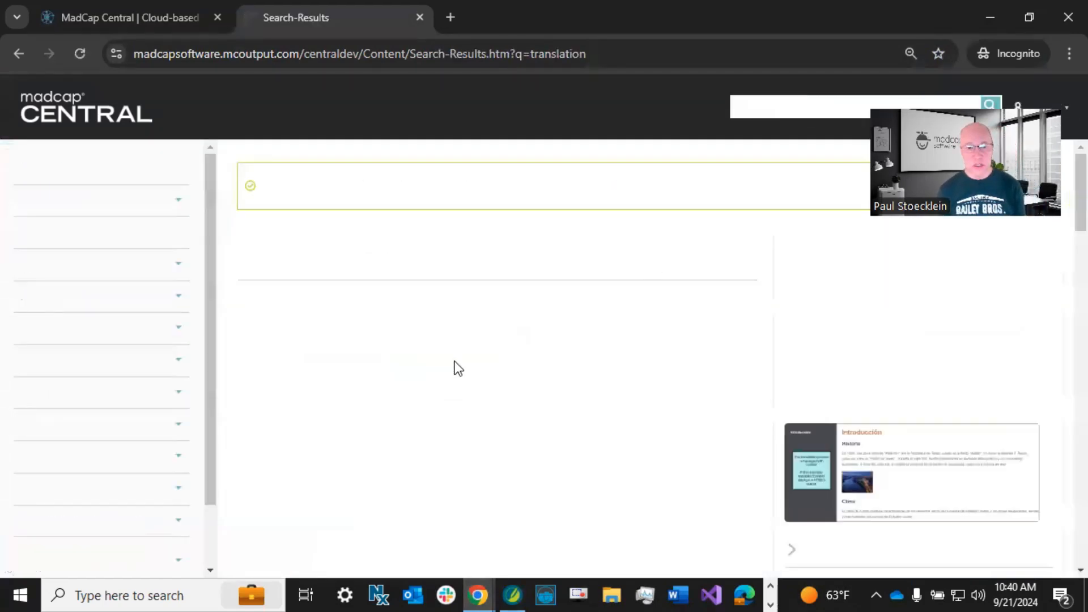
Step: Open the Translation Best Practices topic from the General Information links and look over its sections
scroll(838, 363, "down", 3)
left_click(843, 384)
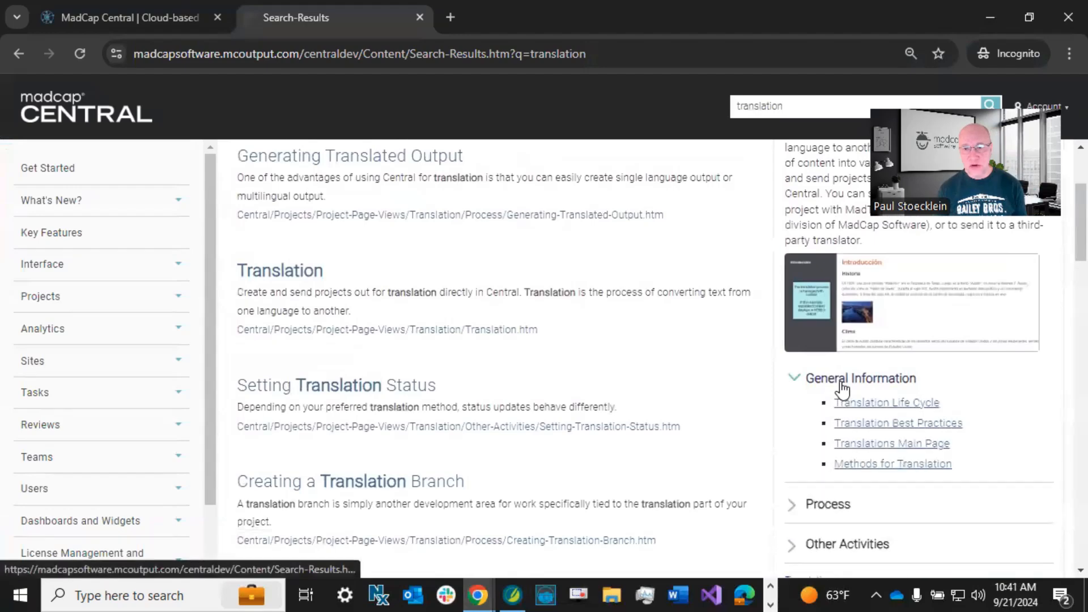
left_click(871, 424)
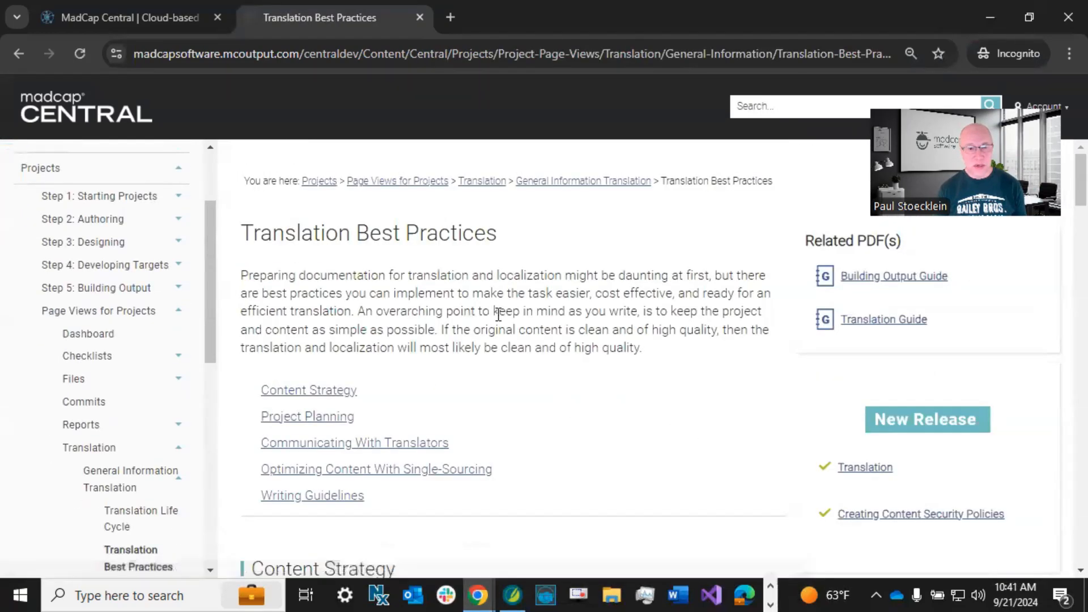
scroll(498, 314, "down", 1)
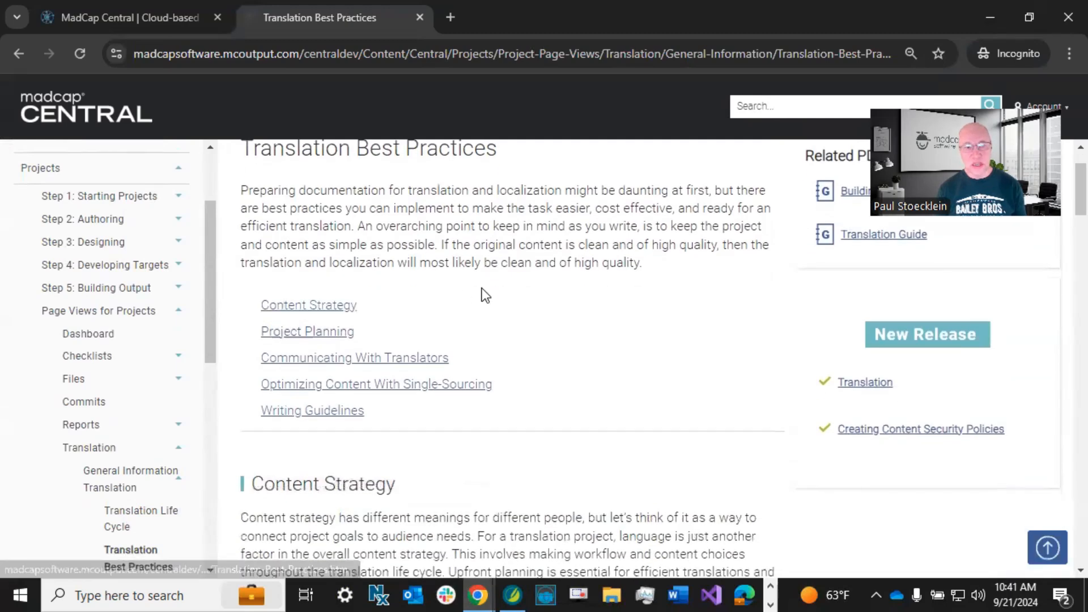
scroll(482, 288, "up", 1)
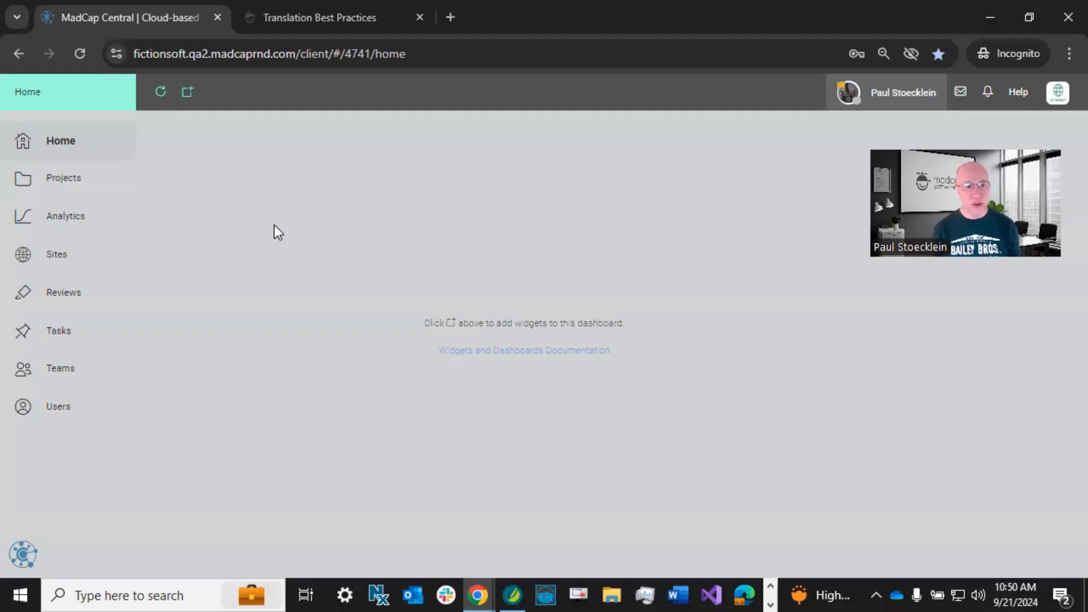
Step: Open the translations of Austin-Project in MadCap Central and start creating a translation branch
left_click(67, 178)
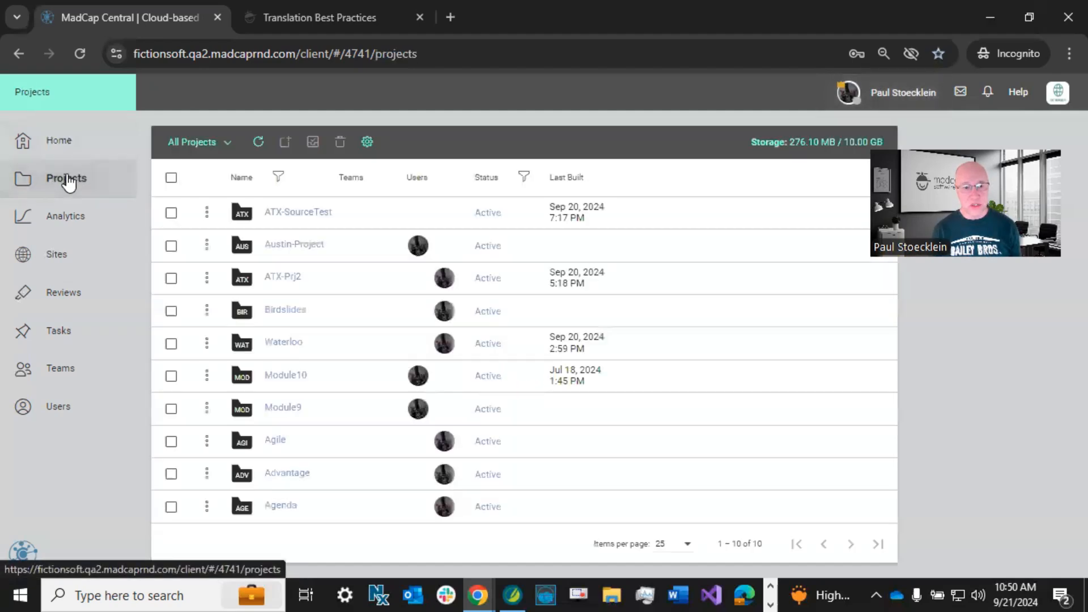
left_click(278, 245)
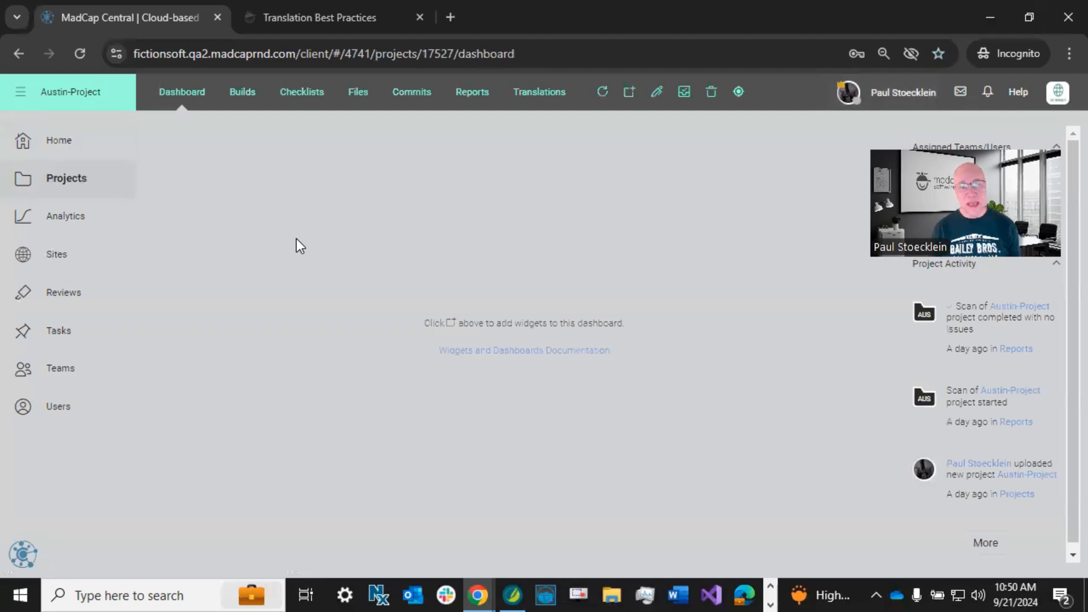
left_click(550, 99)
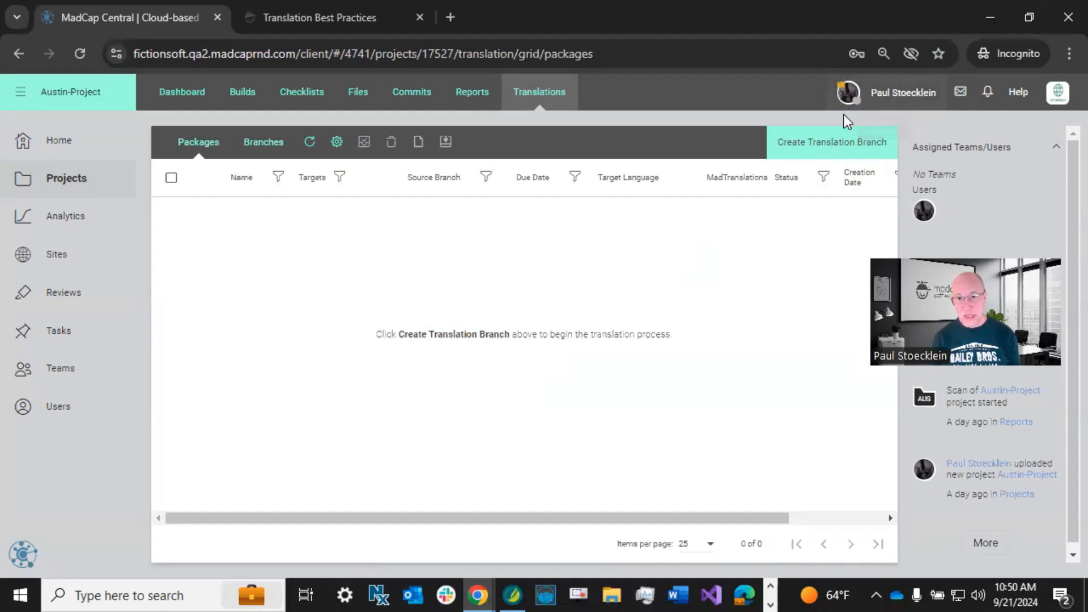
left_click(823, 144)
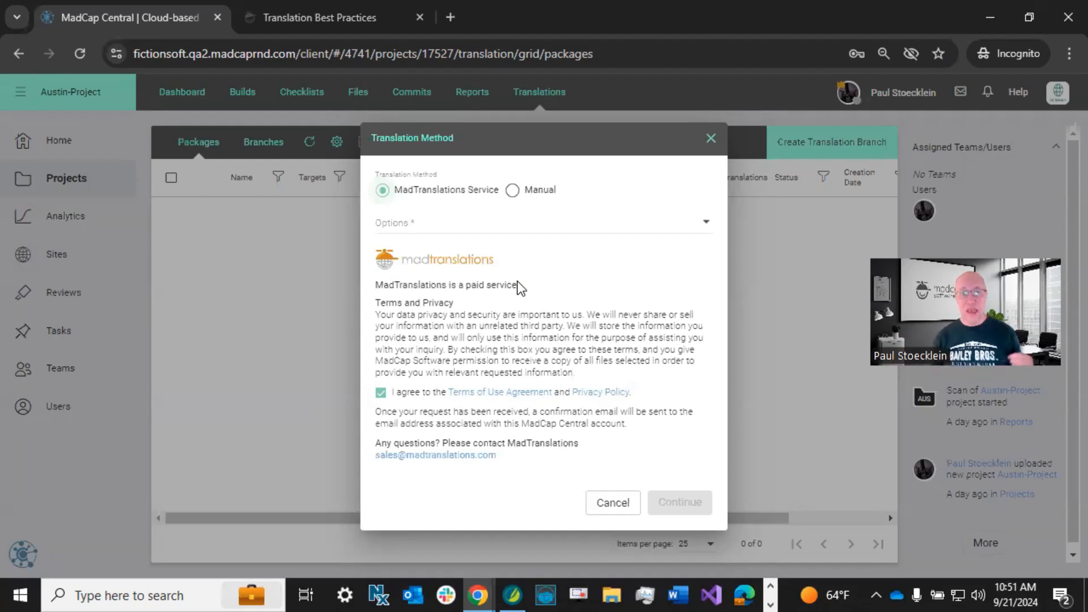
Step: Review the MadTranslations Service options and choose Machine Translation + Full Post-Editing + Revision
left_click(472, 229)
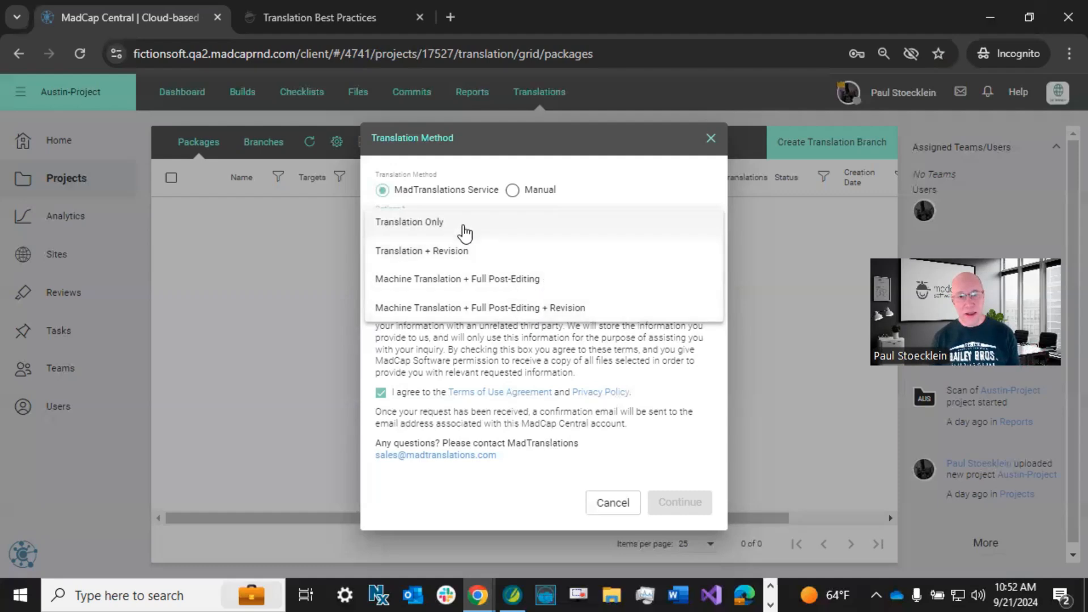
left_click(502, 341)
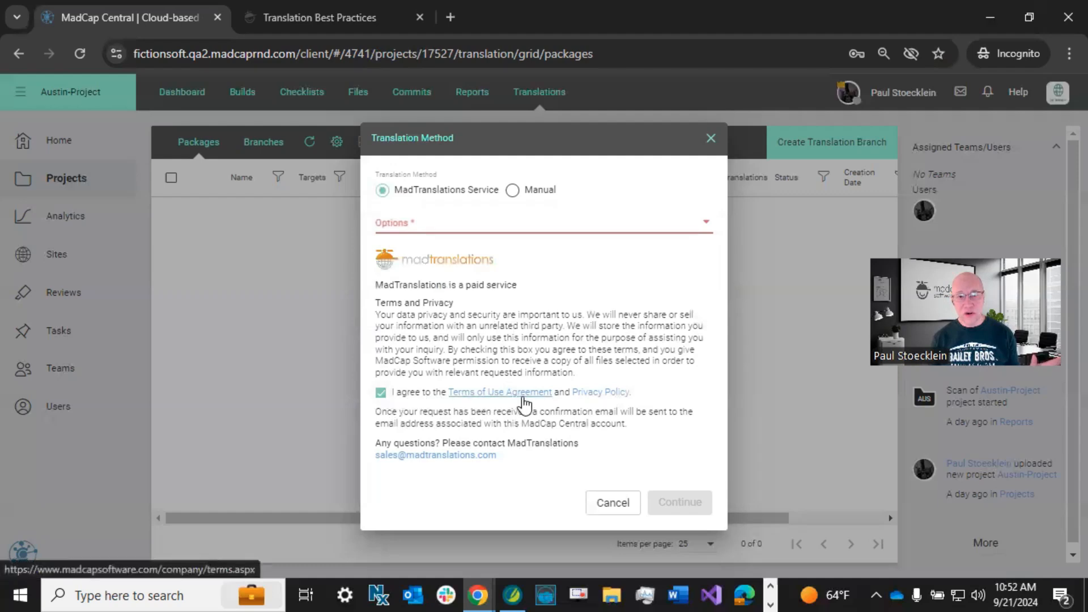
left_click(434, 227)
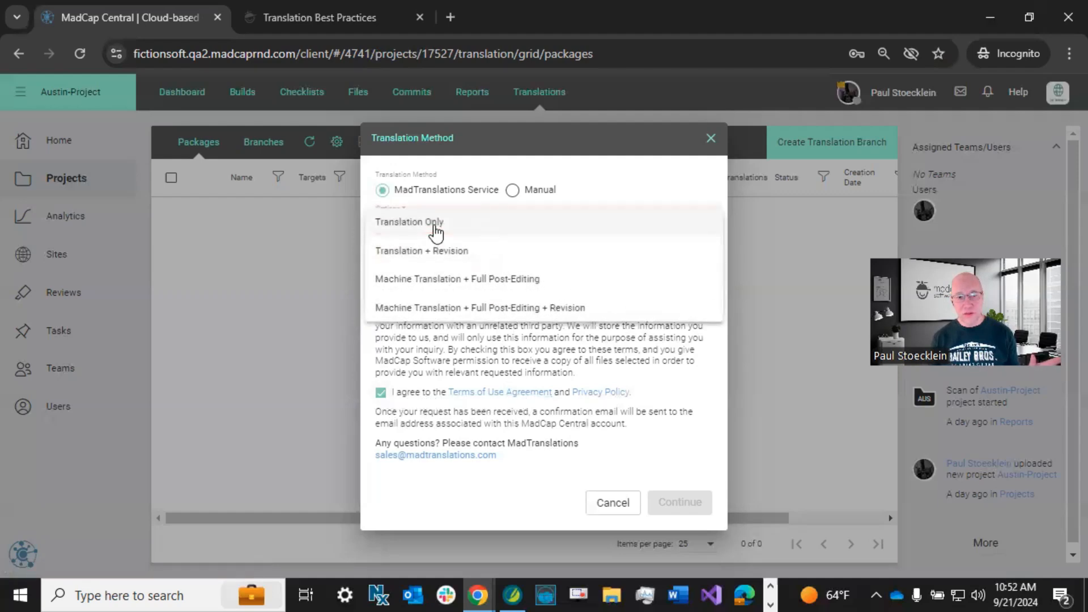
left_click(431, 308)
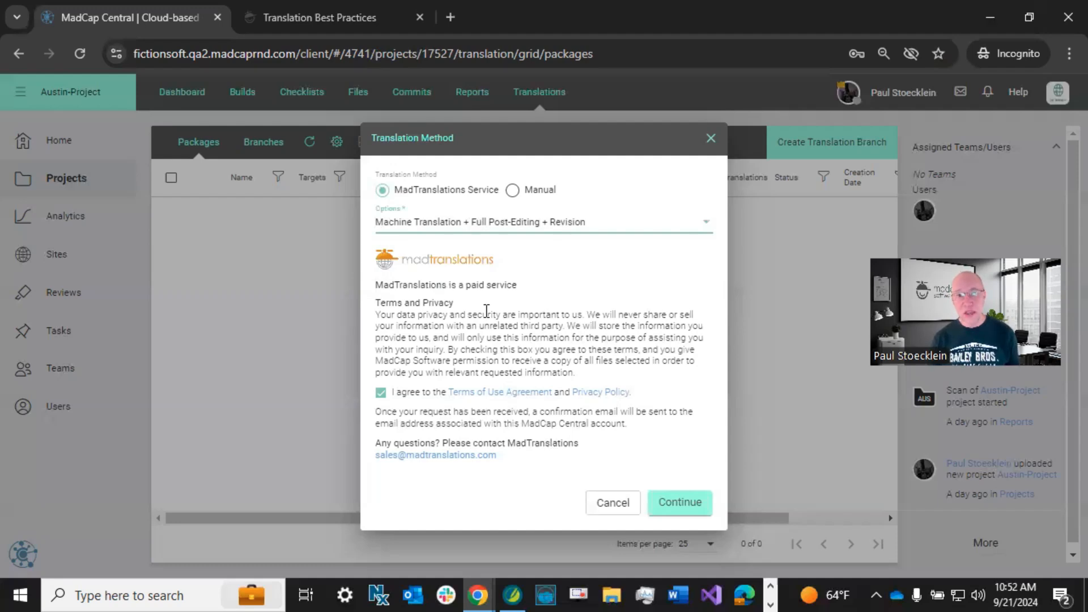
Step: Set the translation method to Manual, continue to the settings, and name the translation Spanish
left_click(513, 191)
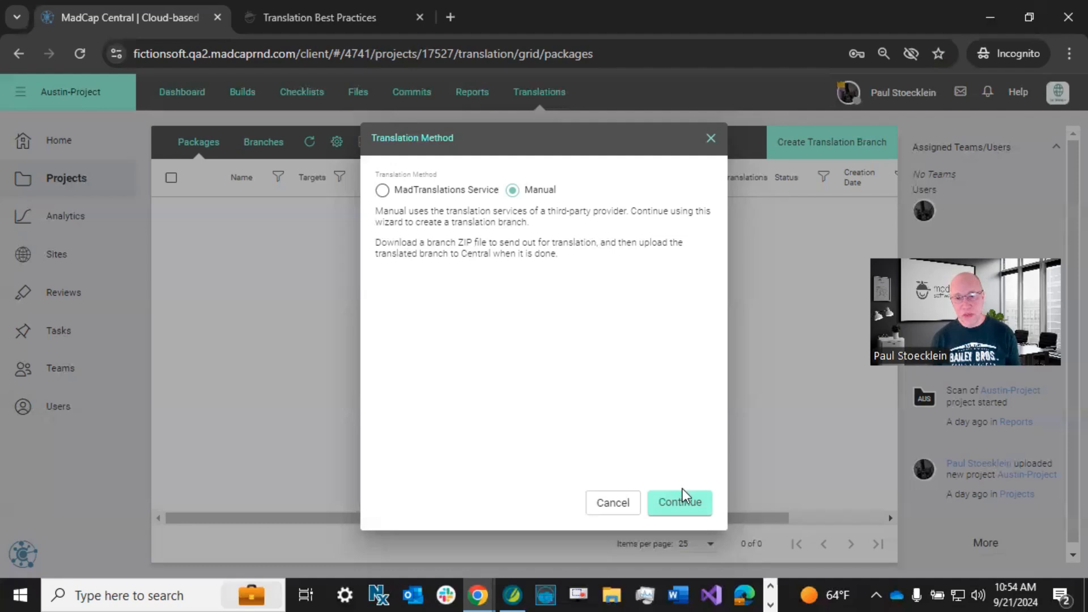
left_click(680, 503)
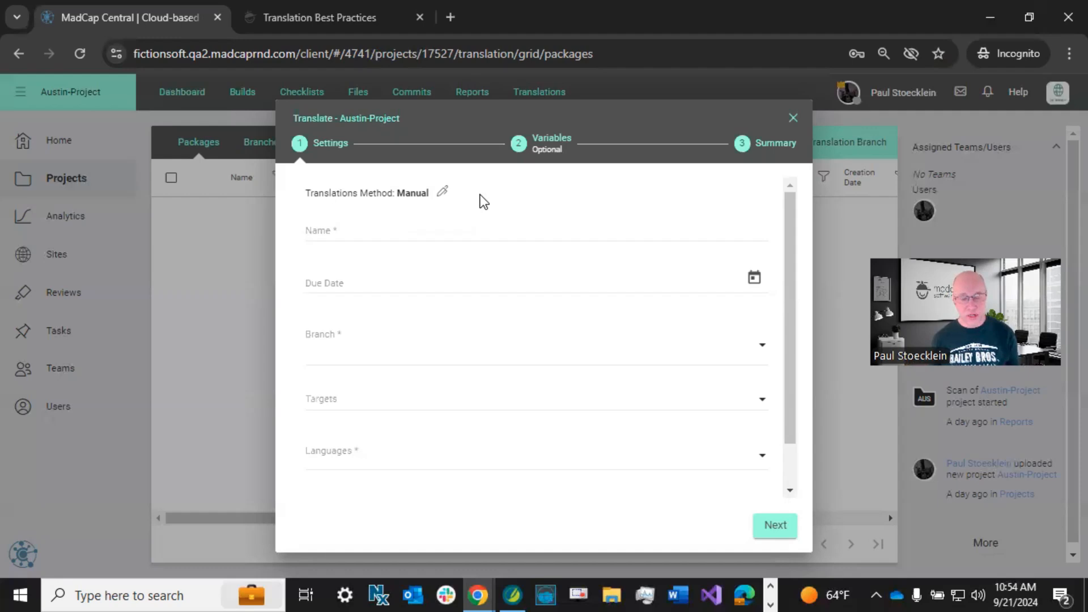
left_click(405, 226)
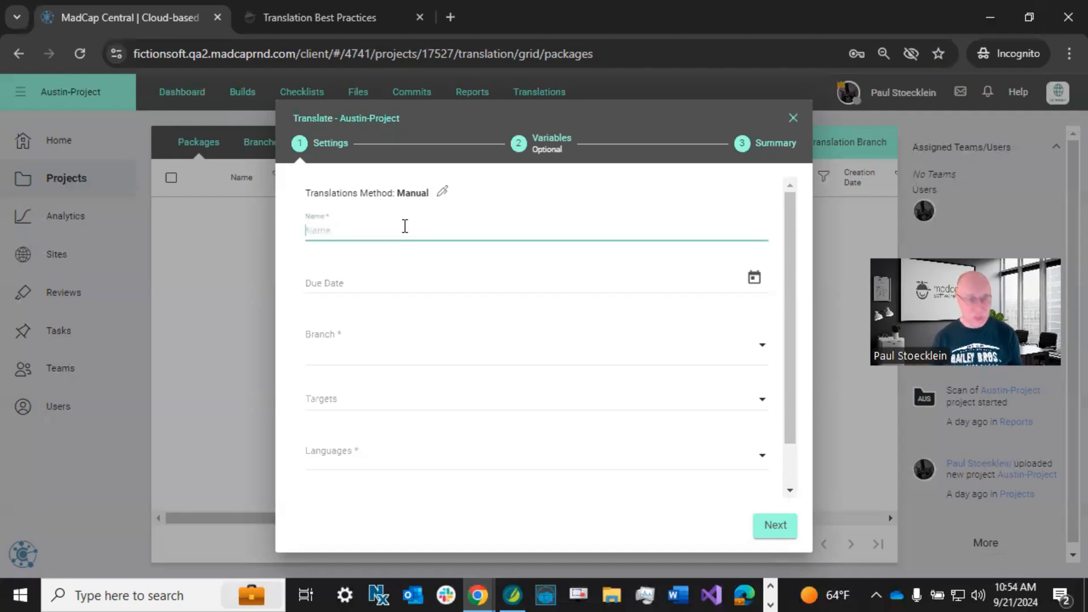
type("Spa")
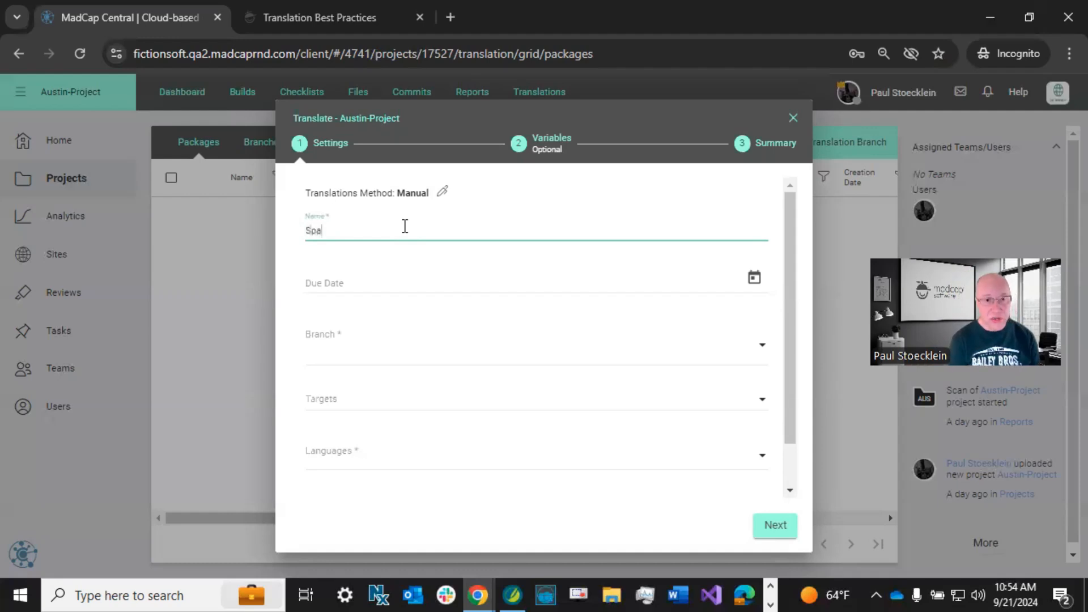
type("nish")
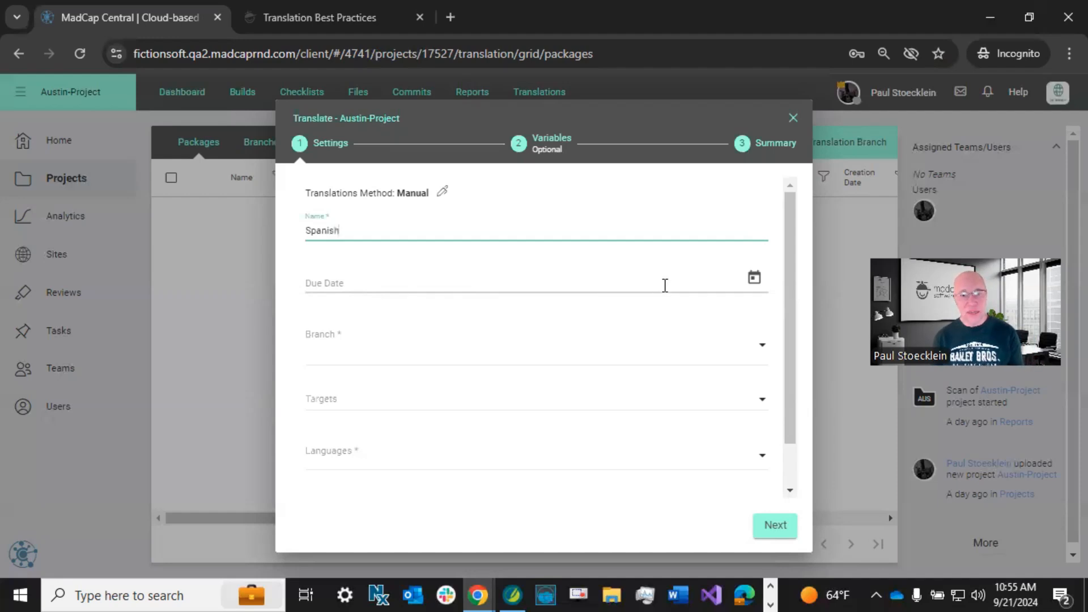
Step: Set the translation's due date to 11/29/2024
left_click(753, 277)
left_click(488, 324)
left_click(488, 324)
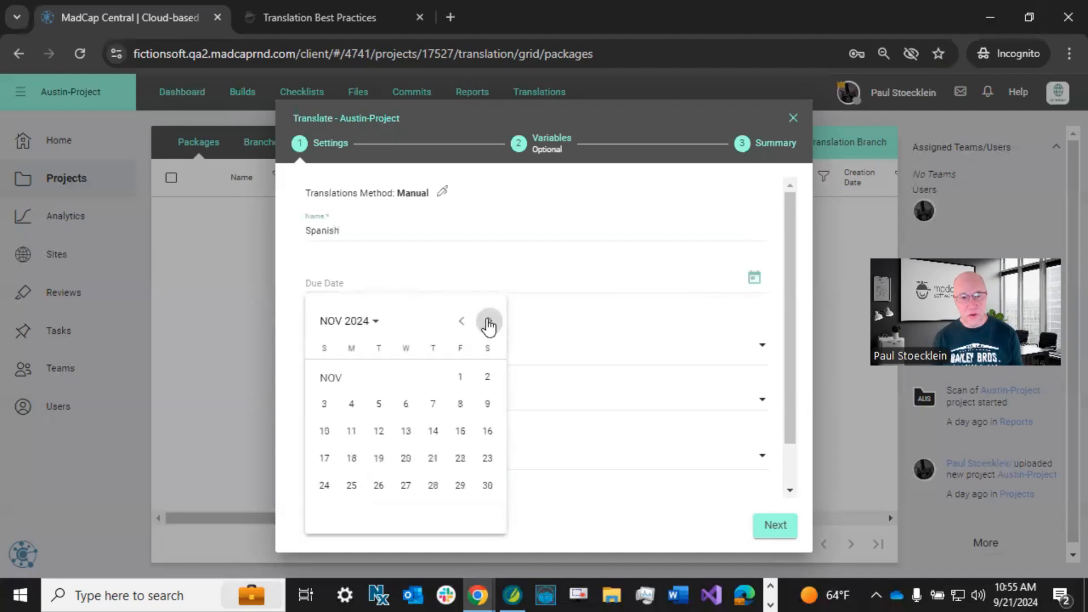
left_click(459, 485)
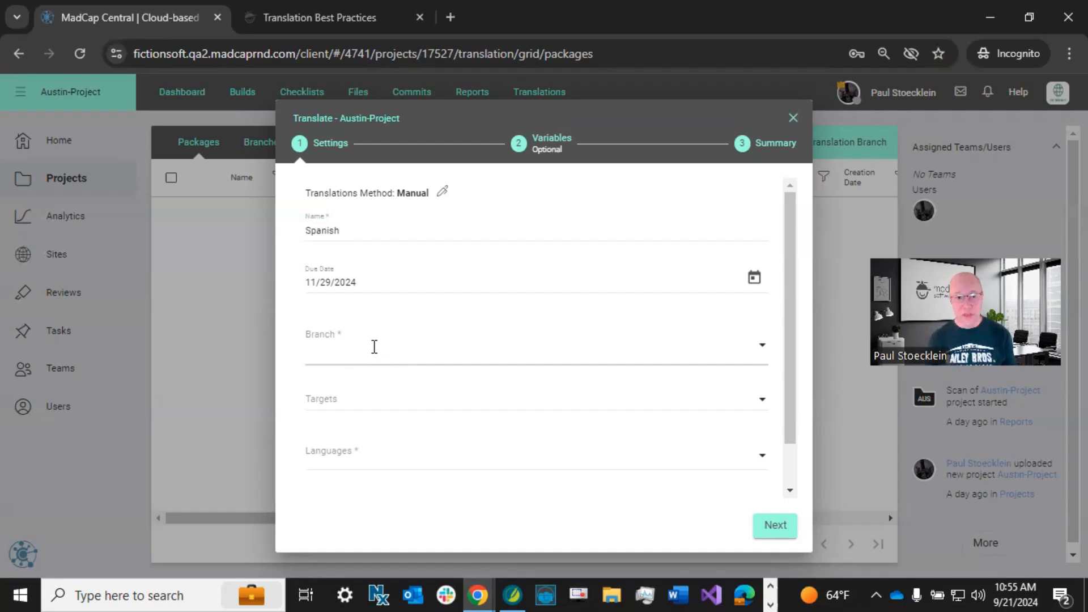
Step: Use the master branch as the source and leave the targets blank to cover the whole project
left_click(374, 347)
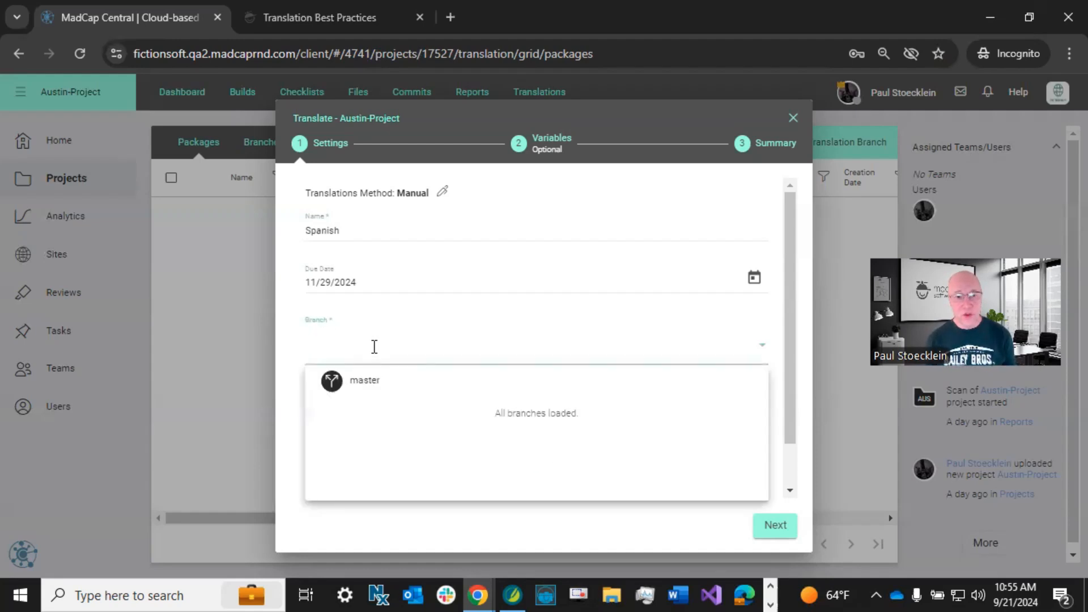
left_click(368, 382)
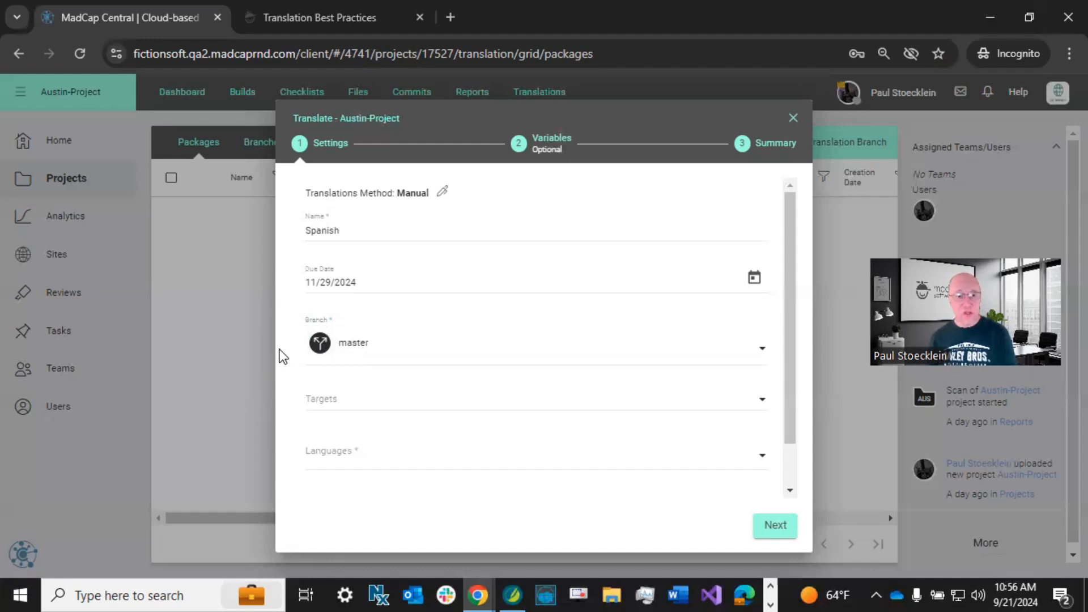
left_click(351, 396)
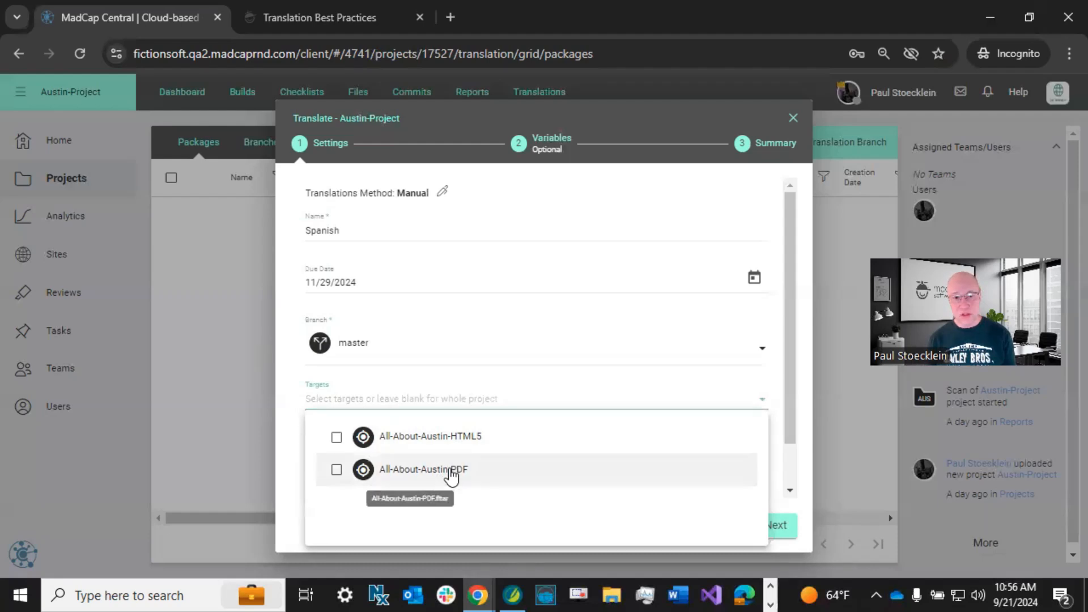
left_click(284, 400)
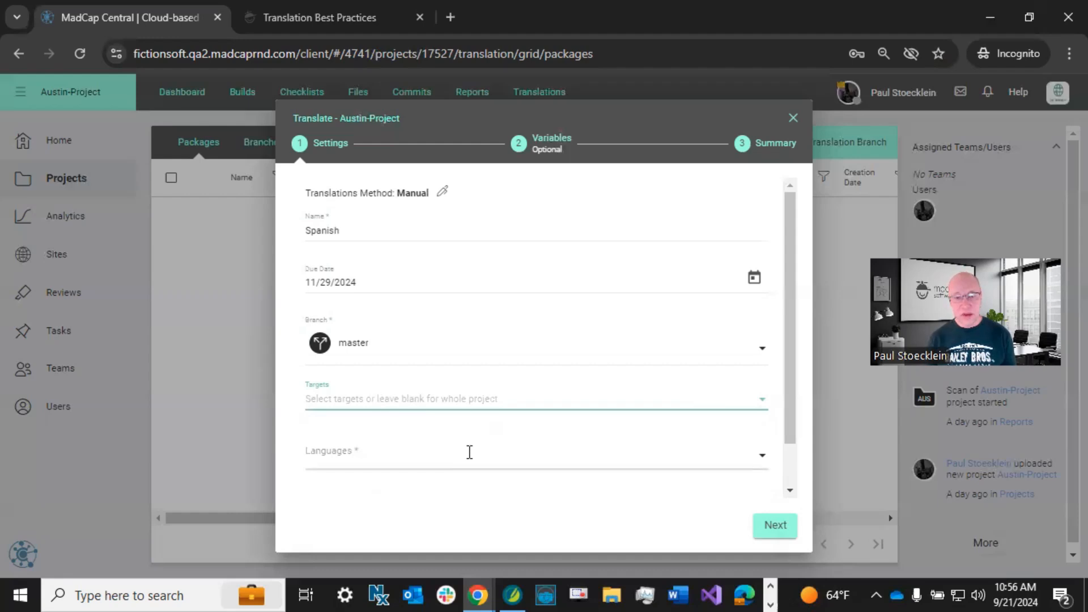
Step: Set the translation language to Spanish without a regional variant and continue to the variables
left_click(403, 452)
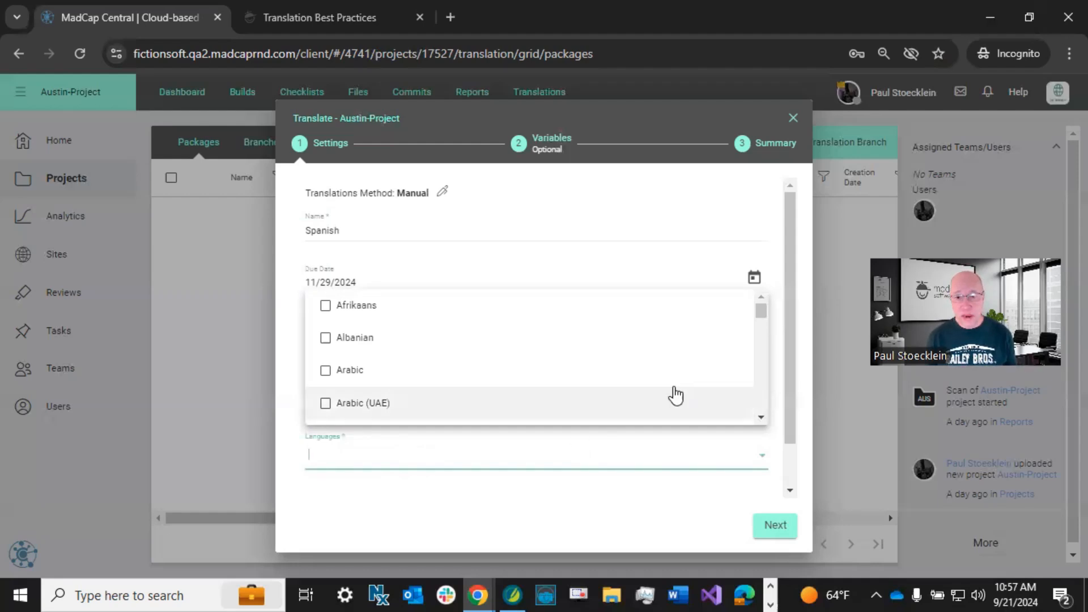
left_click_drag(764, 310, 764, 383)
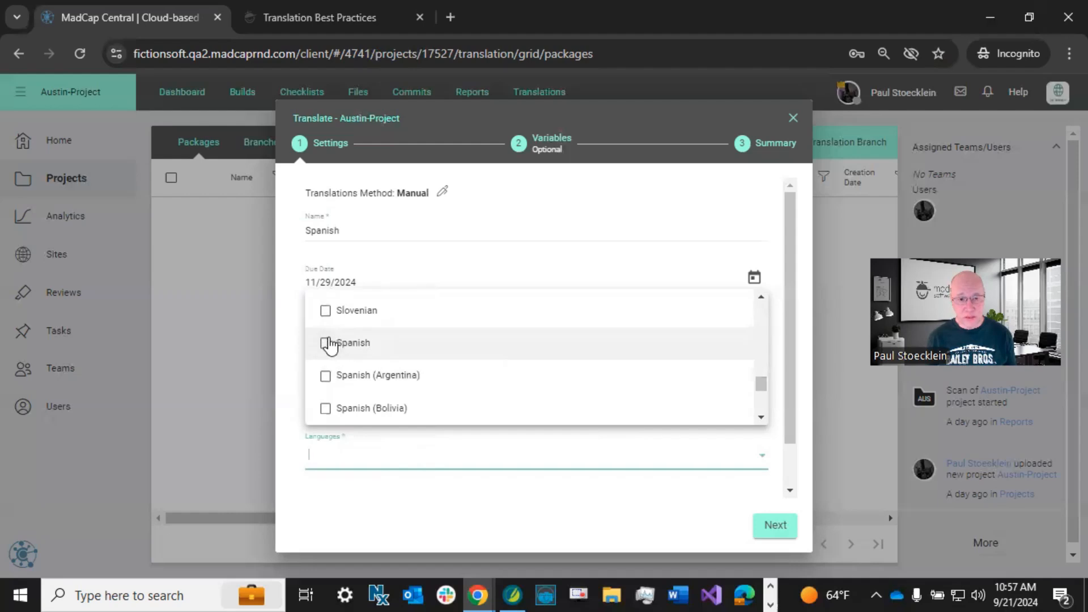
scroll(451, 390, "down", 1)
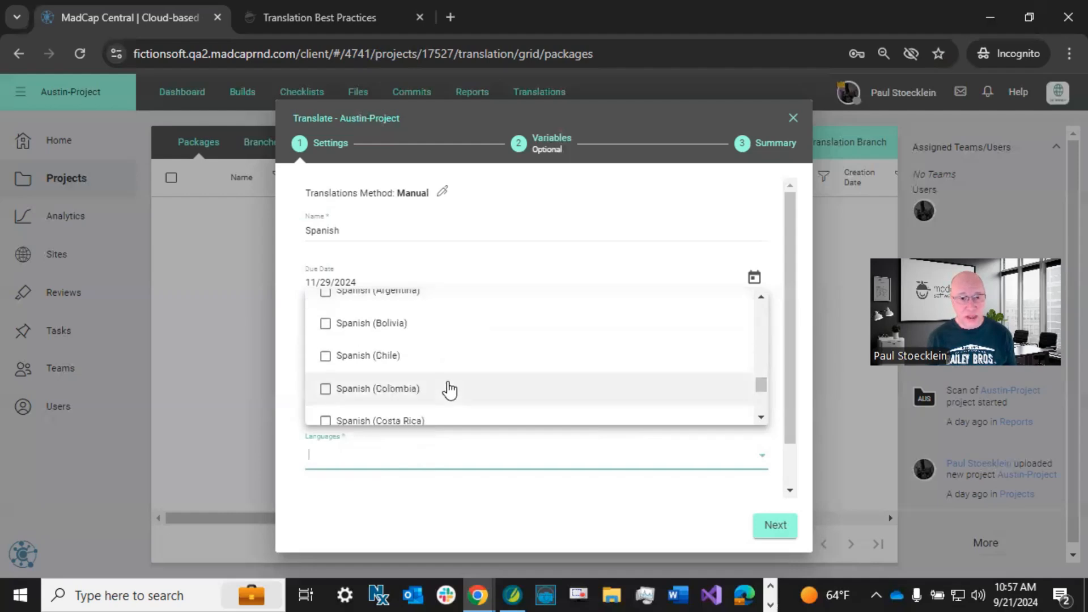
scroll(372, 377, "up", 2)
scroll(346, 375, "down", 1)
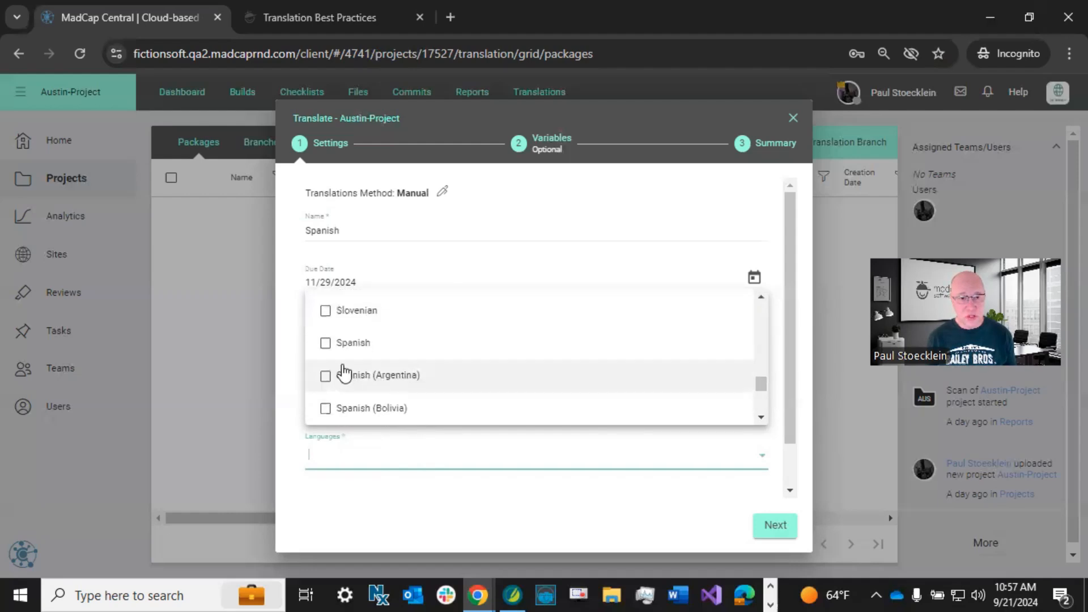
left_click(326, 344)
left_click(473, 506)
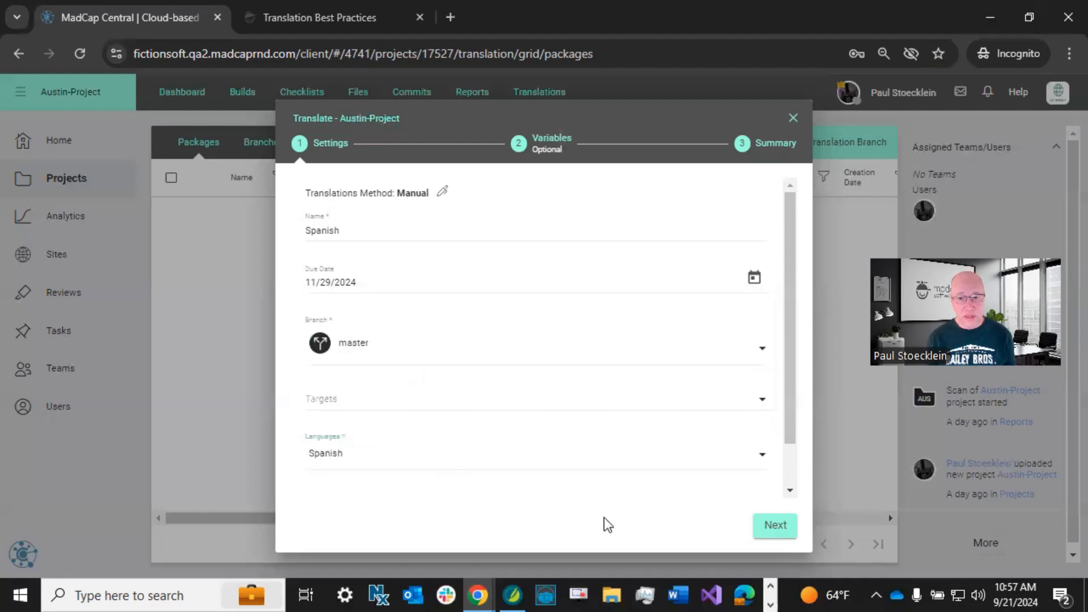
left_click(777, 527)
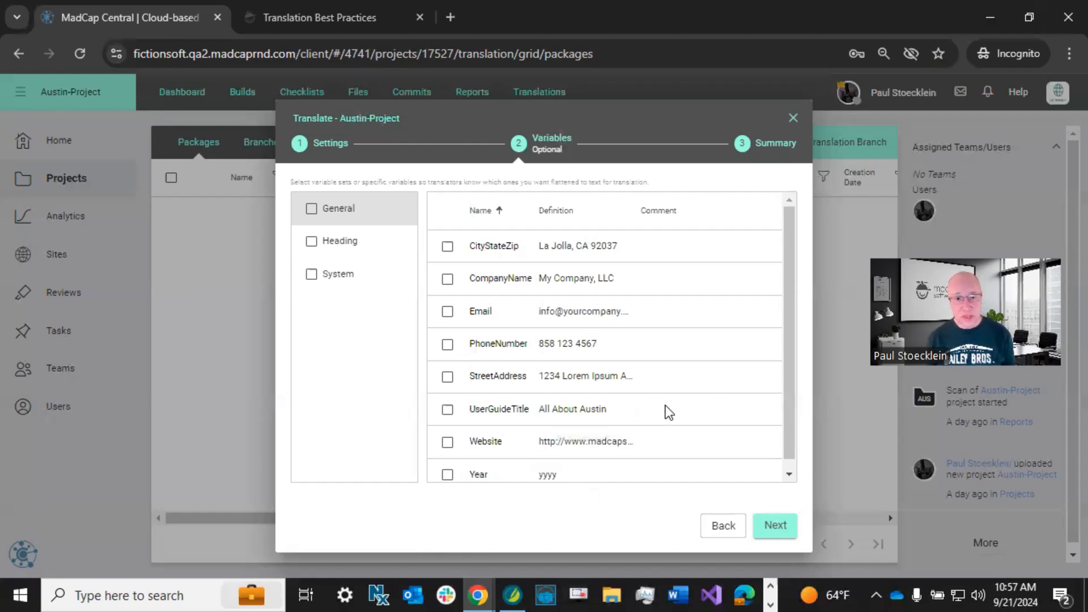
Step: Mark the UserGuideTitle variable for flattening, check the Heading and System variable sets, and continue to the summary
left_click(447, 409)
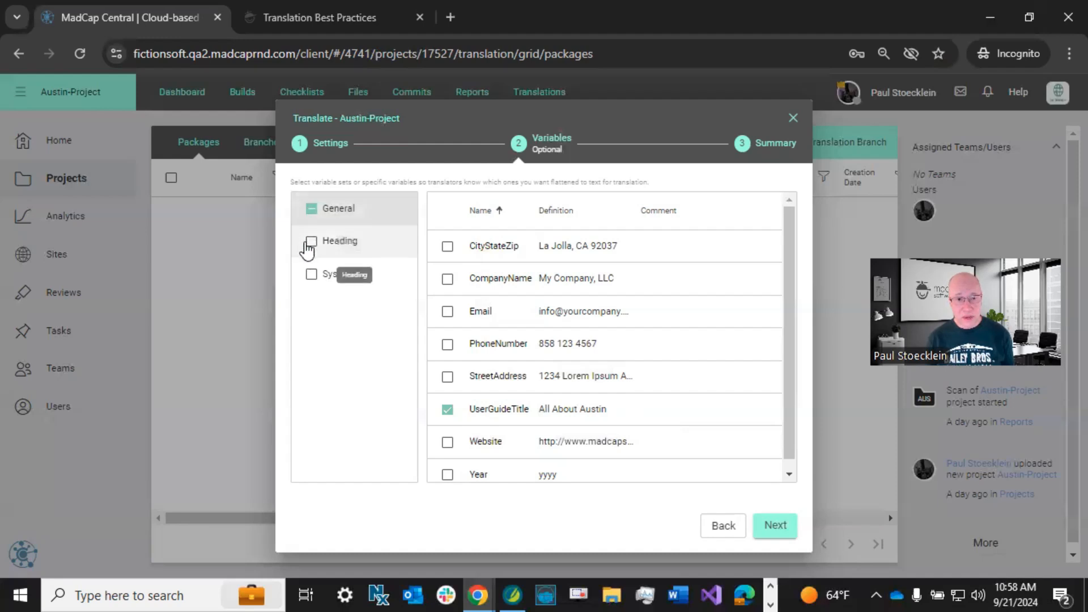
left_click(359, 241)
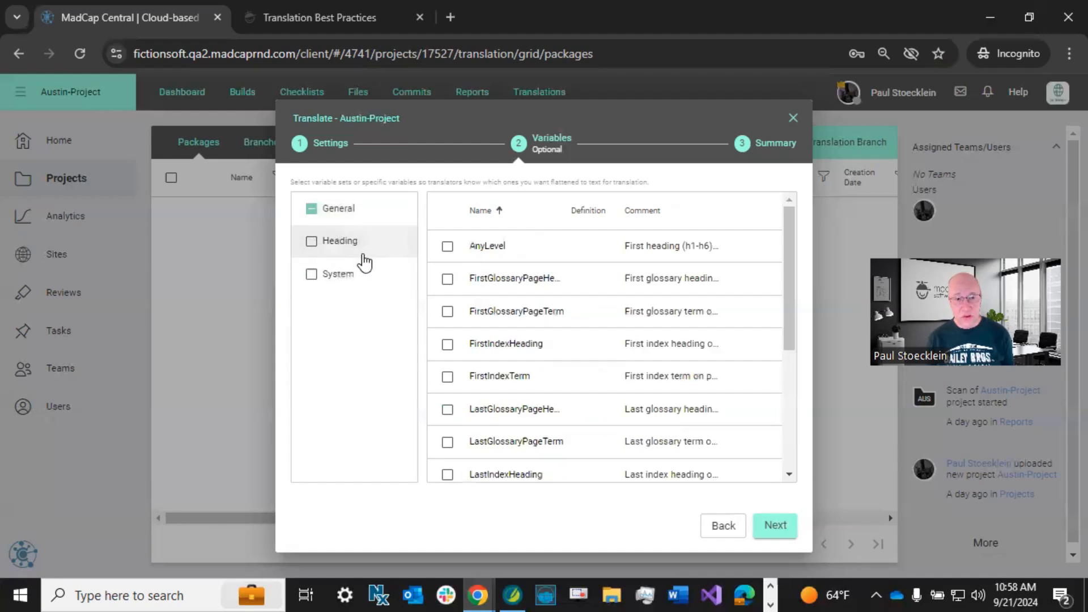
left_click(358, 275)
left_click(381, 218)
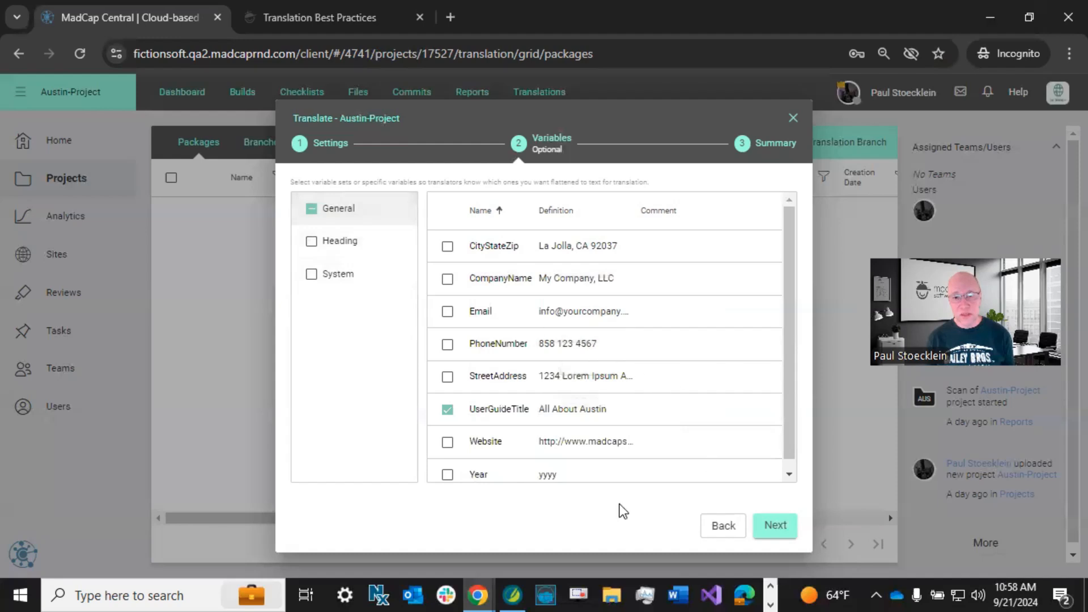
left_click(764, 525)
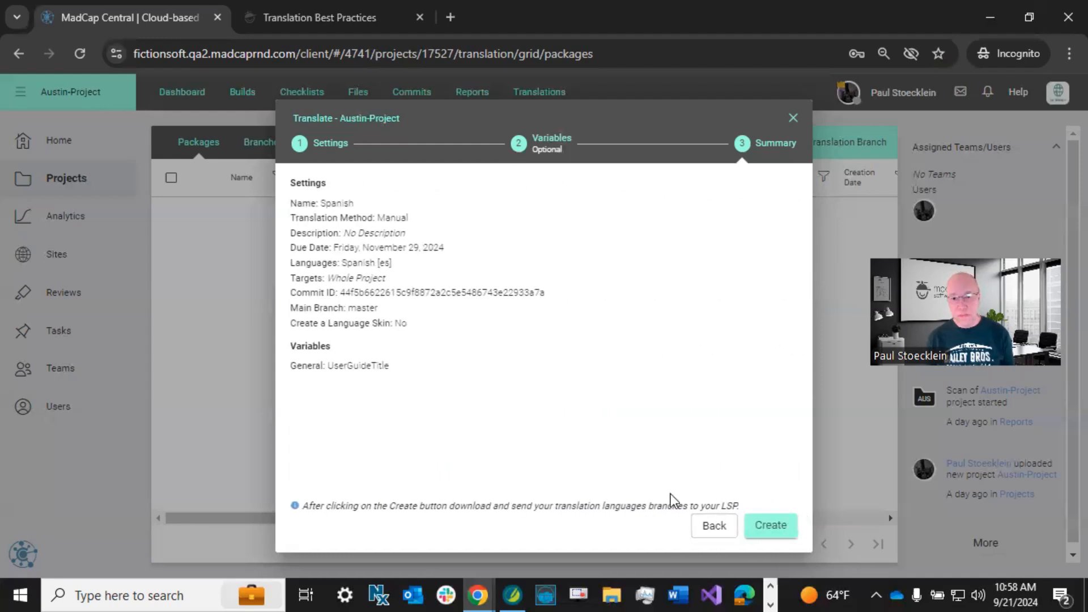
Step: Return to the translation settings to enable creating a language skin, and create the Spanish translation from the summary
left_click(702, 526)
left_click(717, 526)
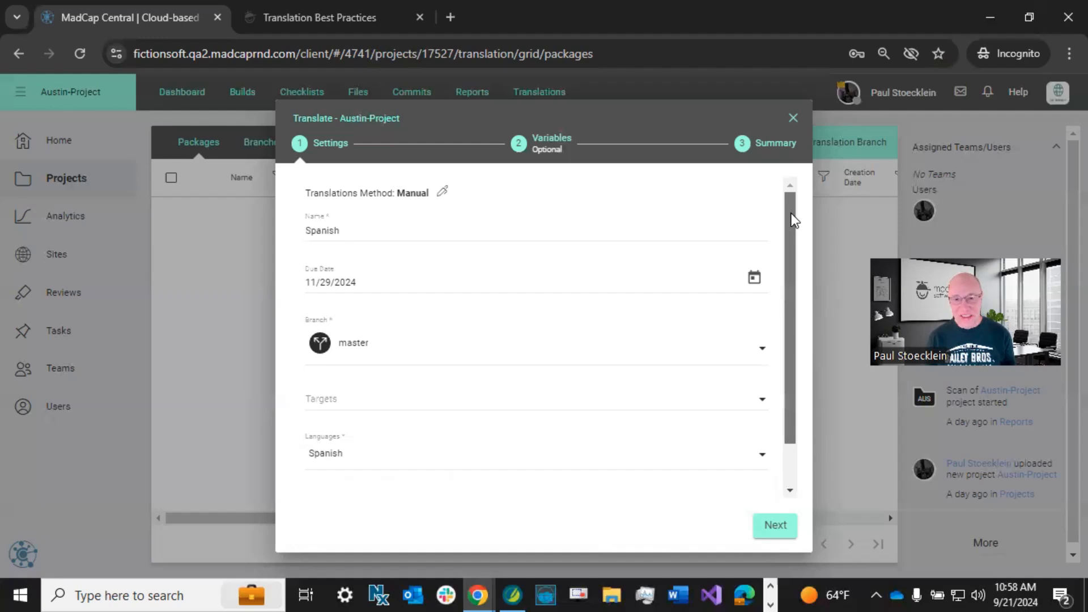
left_click_drag(794, 220, 788, 274)
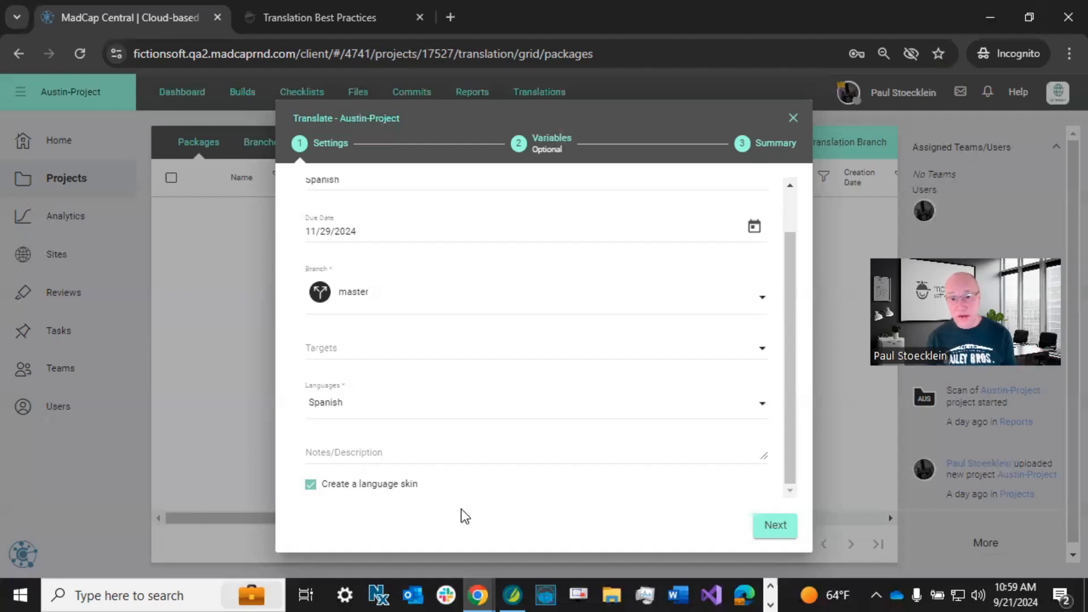
left_click(762, 527)
left_click(763, 526)
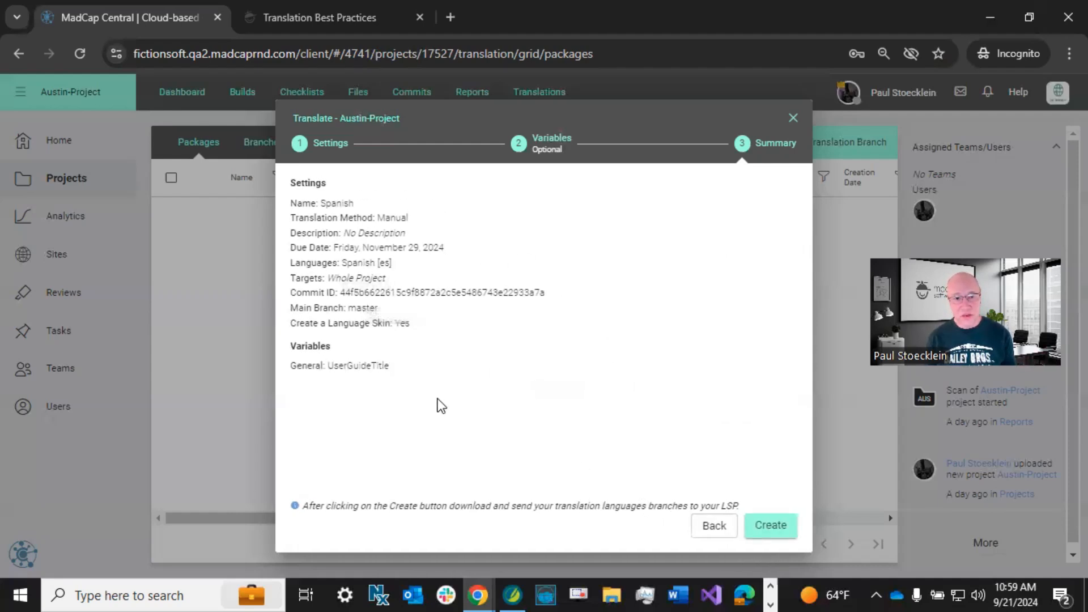
left_click(761, 529)
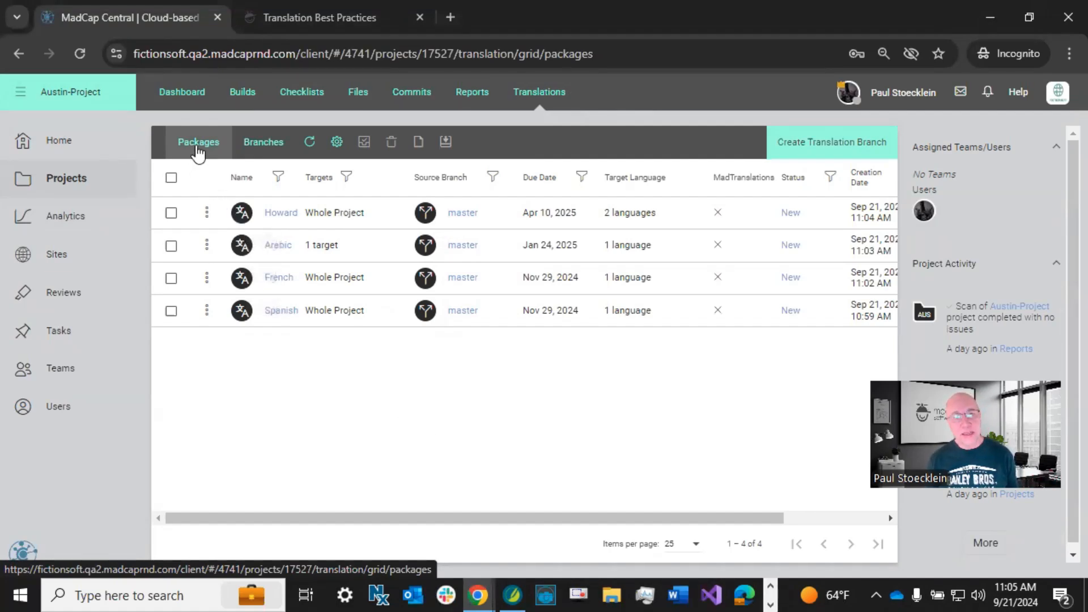
Step: Compare the translation packages list with the list of individual language branches
left_click(262, 145)
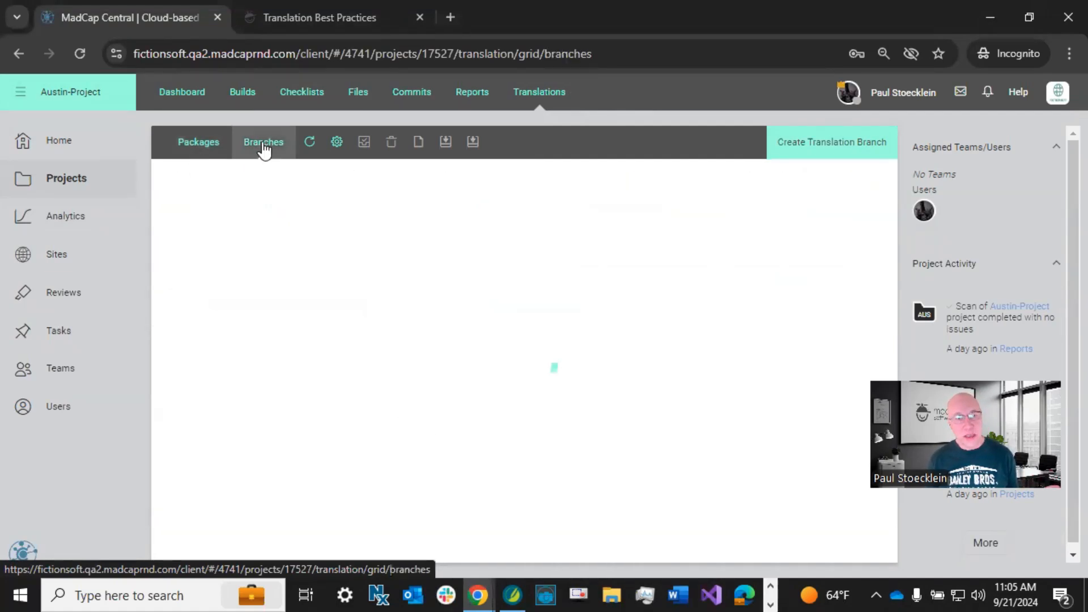
left_click(206, 144)
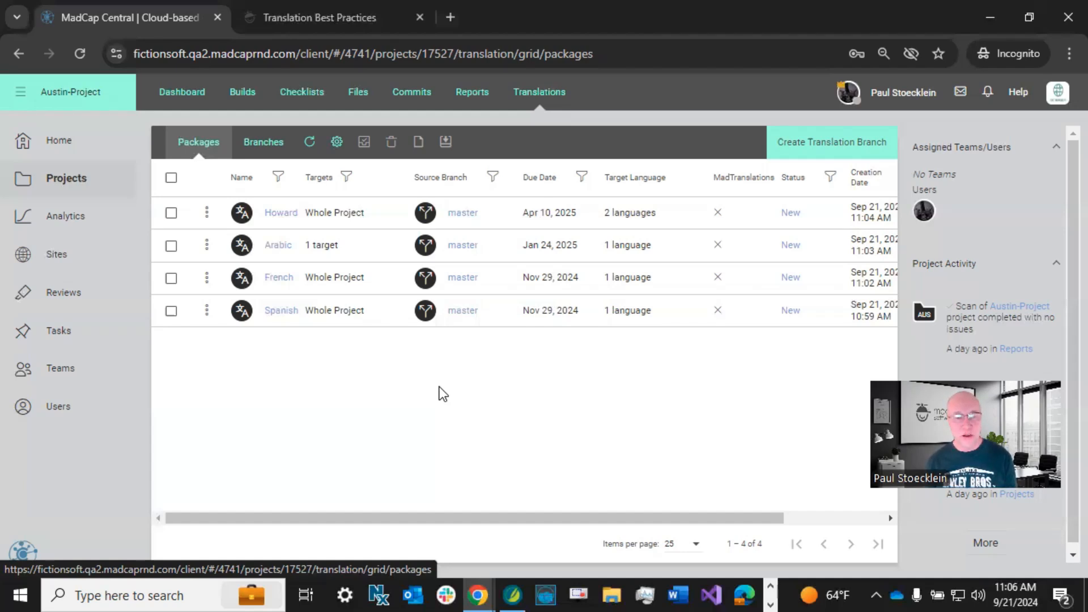
left_click(266, 150)
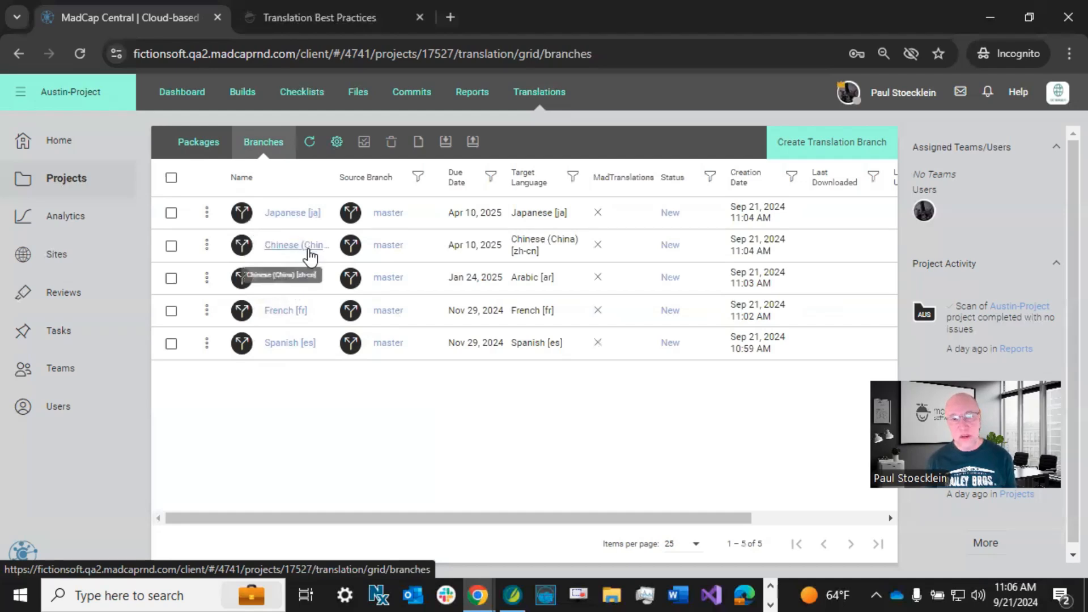
left_click(196, 145)
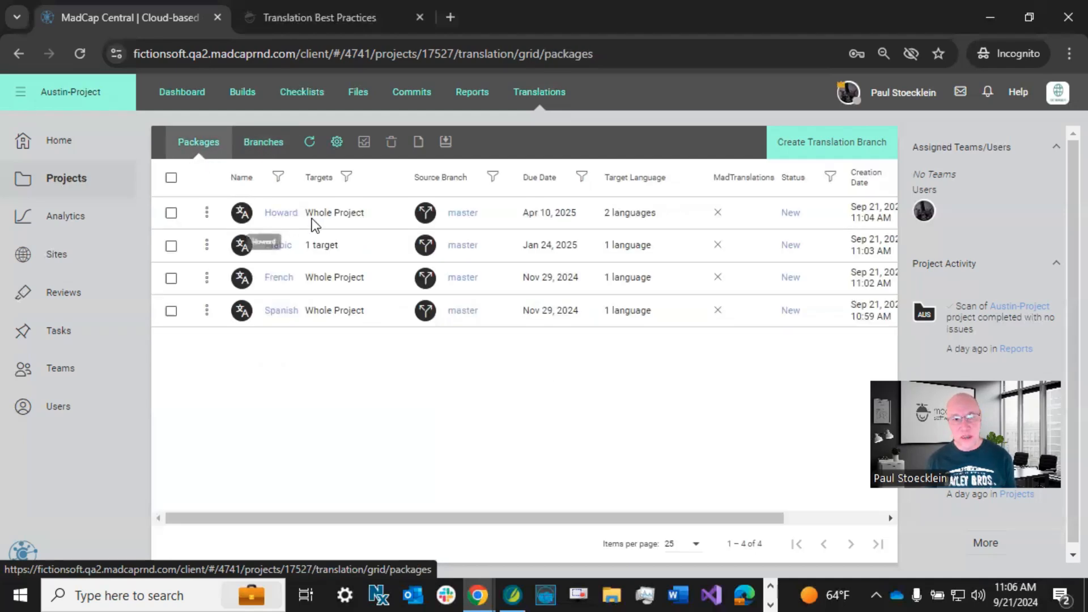
left_click(269, 146)
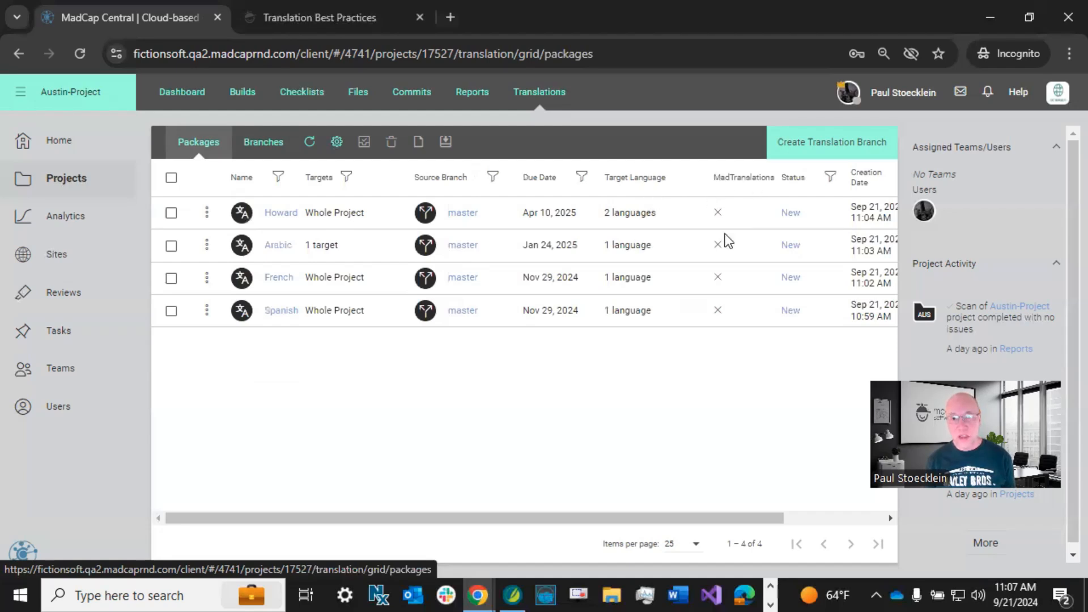
left_click(263, 142)
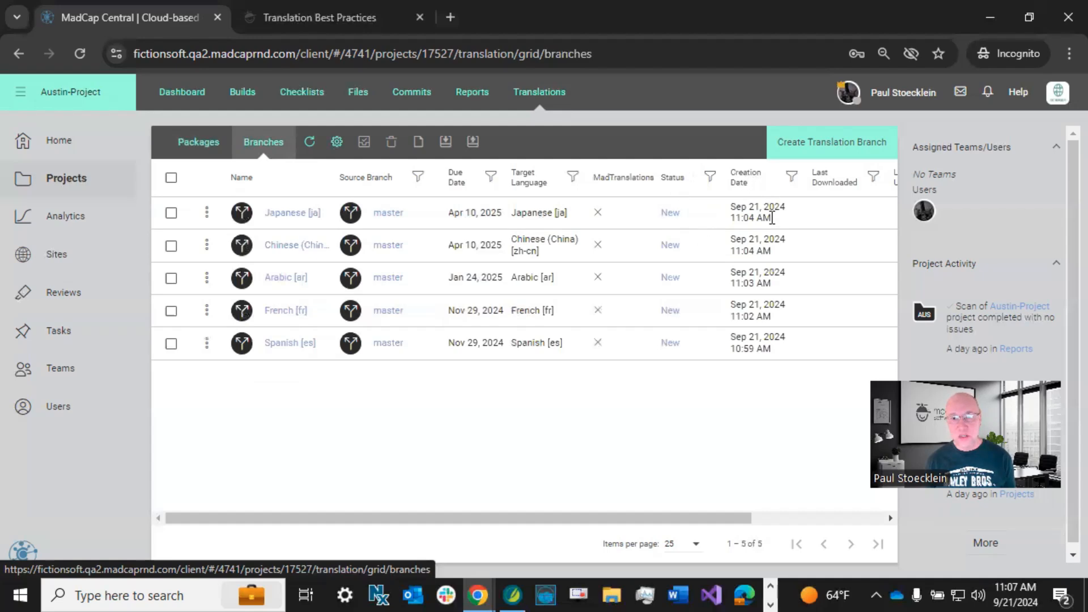
Step: Review the available column options for the branches and packages lists without changing them
left_click(333, 143)
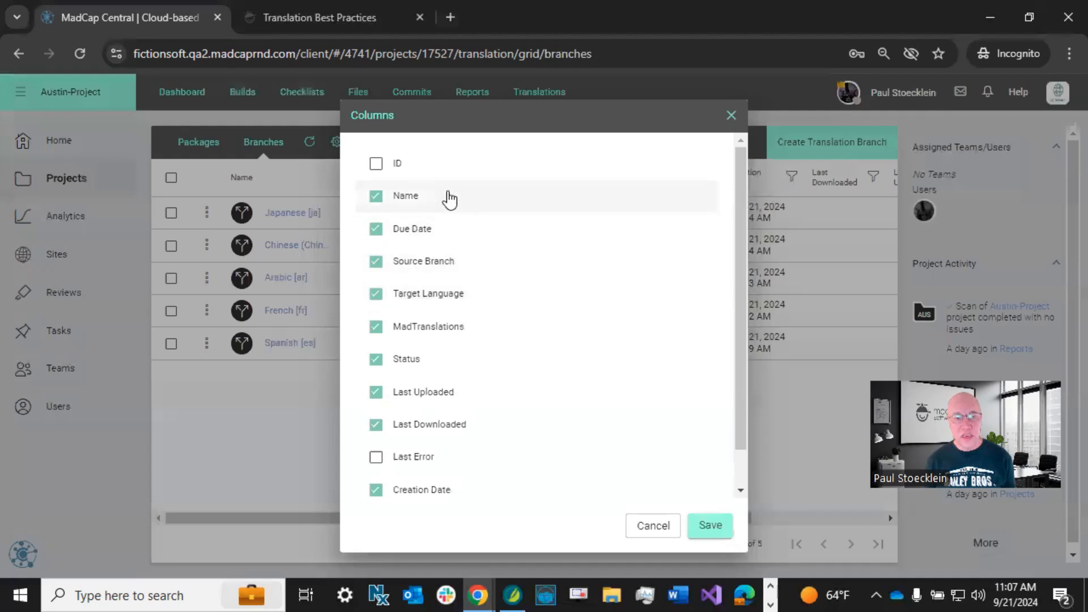
scroll(407, 173, "down", 1)
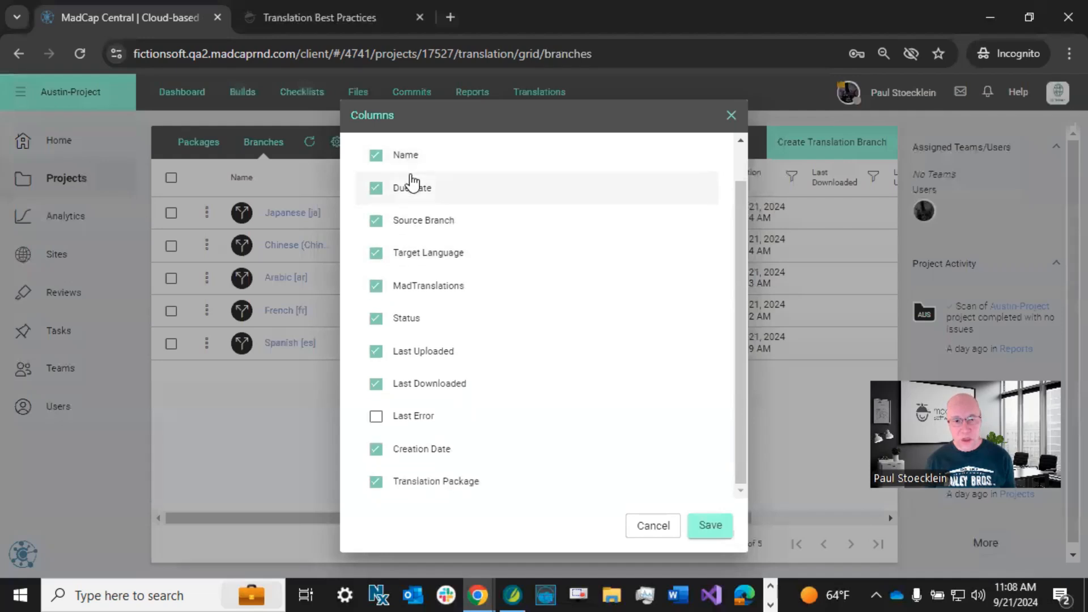
scroll(413, 183, "up", 1)
left_click(672, 529)
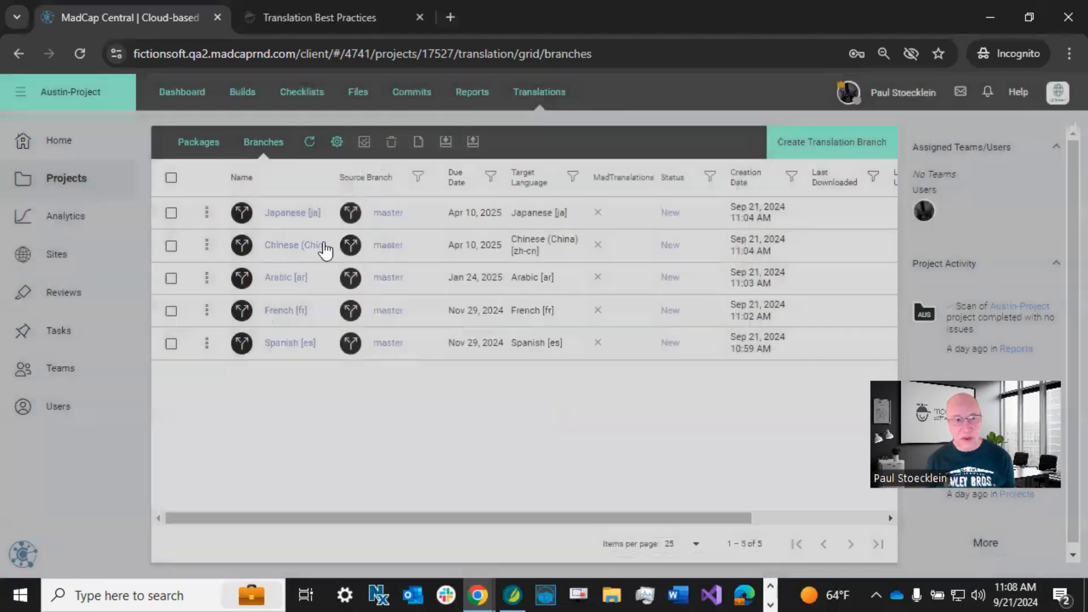
left_click(199, 147)
left_click(336, 142)
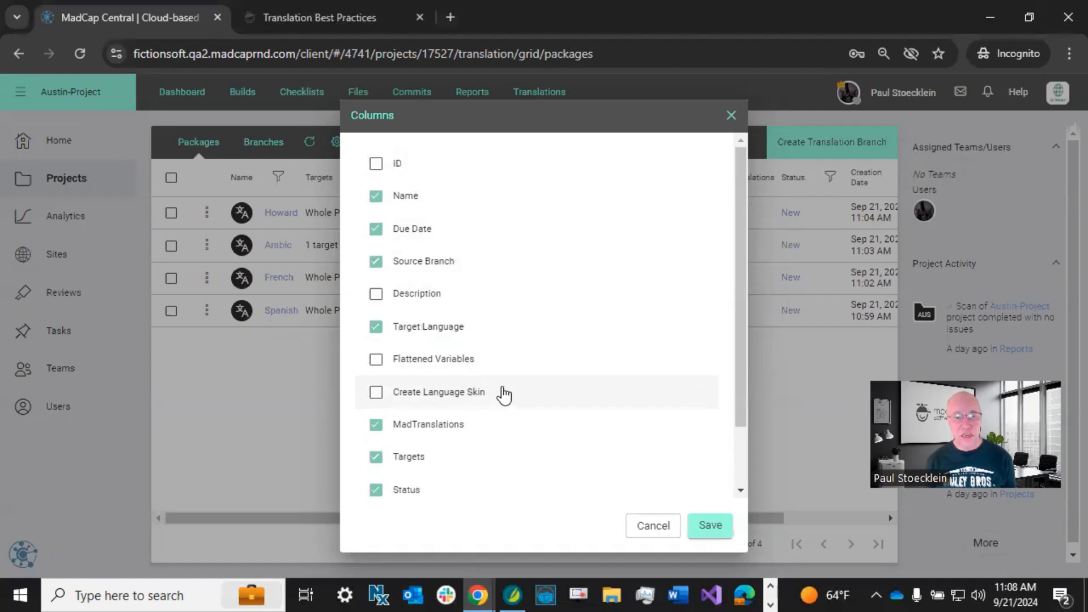
left_click(643, 527)
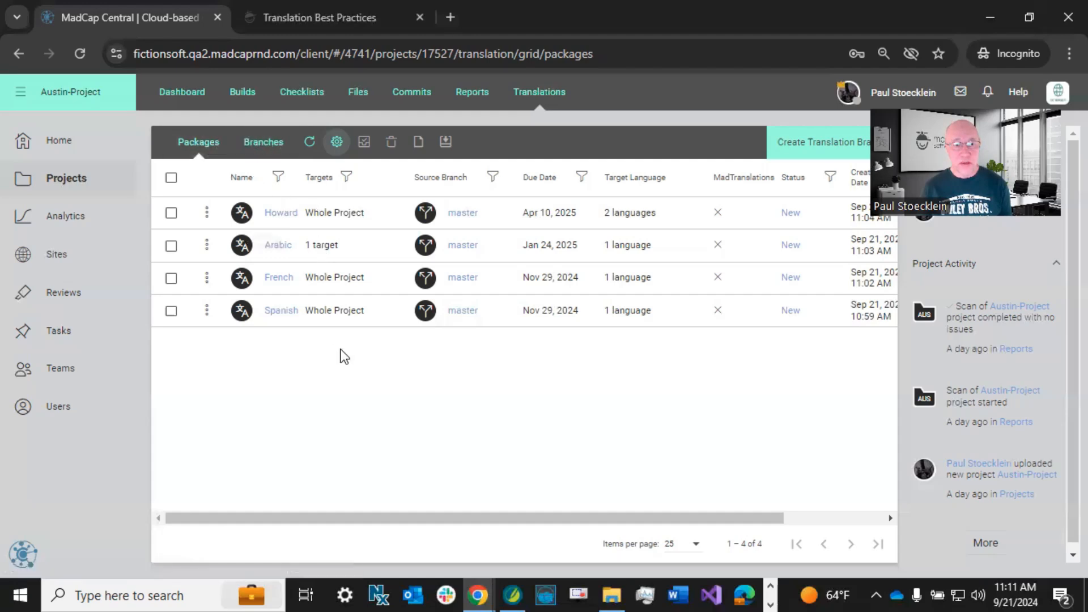
Step: Select only the Spanish package and download its source to the Downloads folder as a zipped file named Spanish
left_click(172, 214)
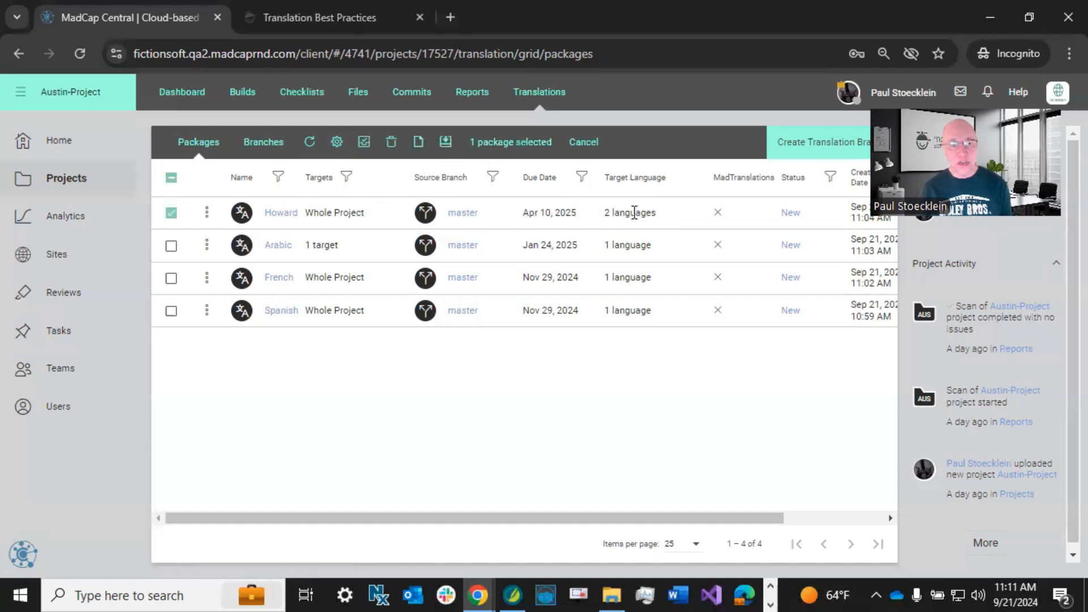
left_click(171, 214)
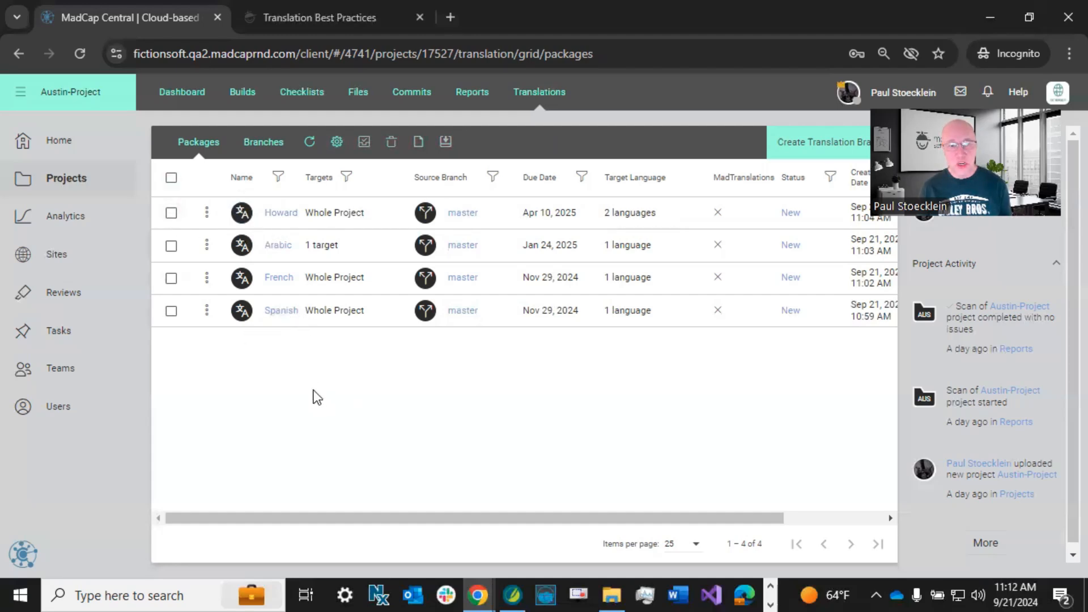
left_click(171, 311)
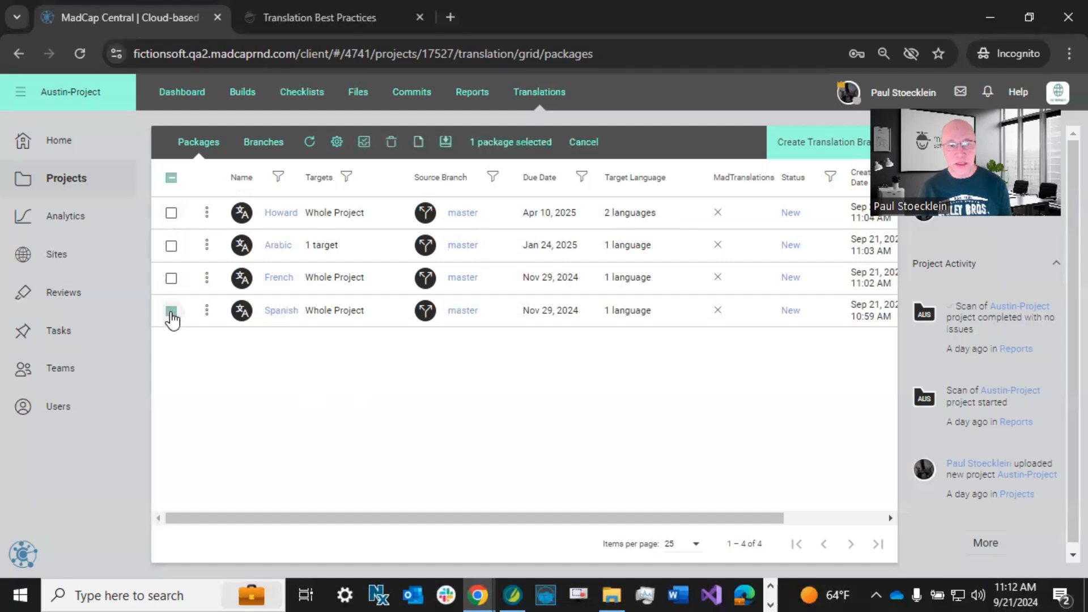
left_click(206, 310)
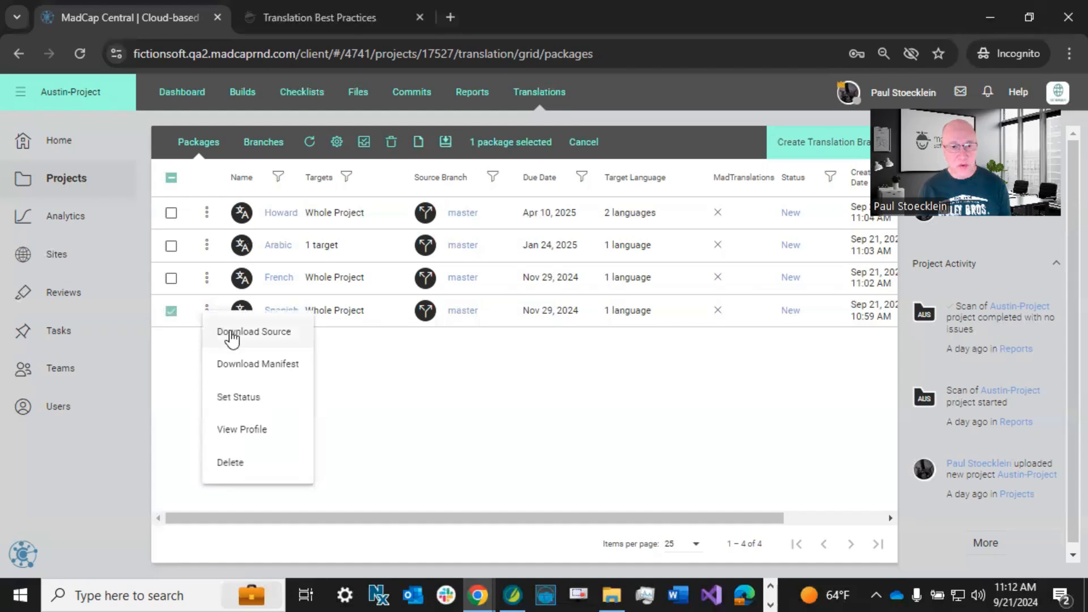
left_click(400, 366)
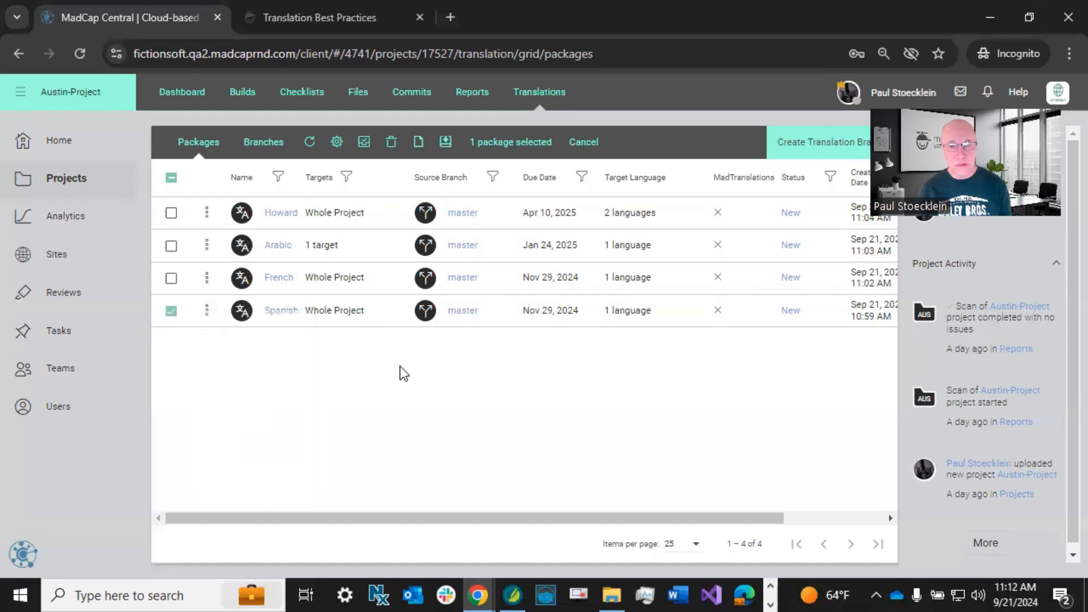
left_click(445, 142)
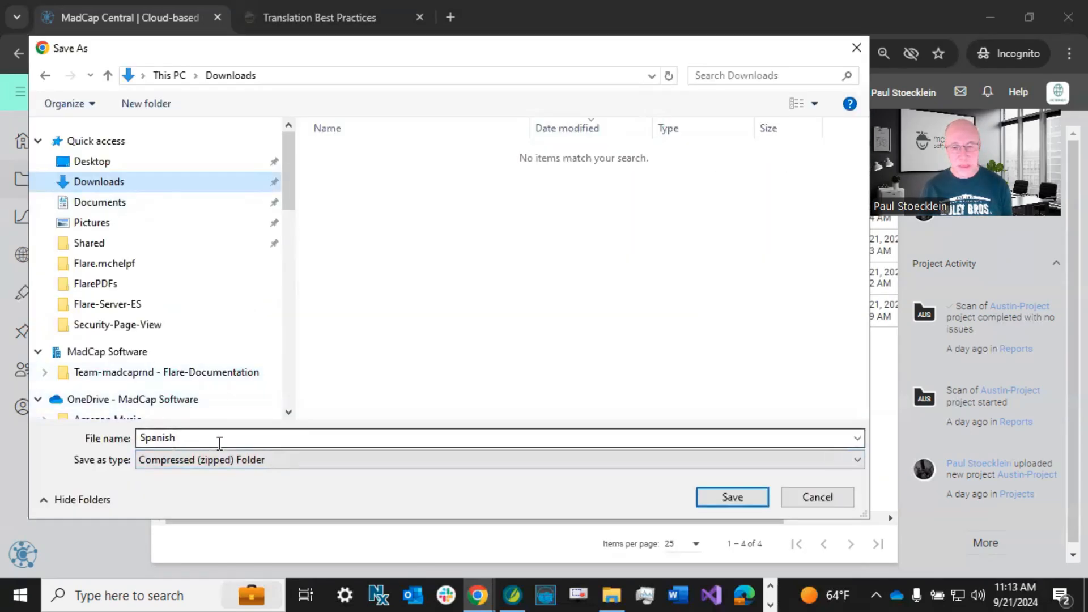
left_click(718, 502)
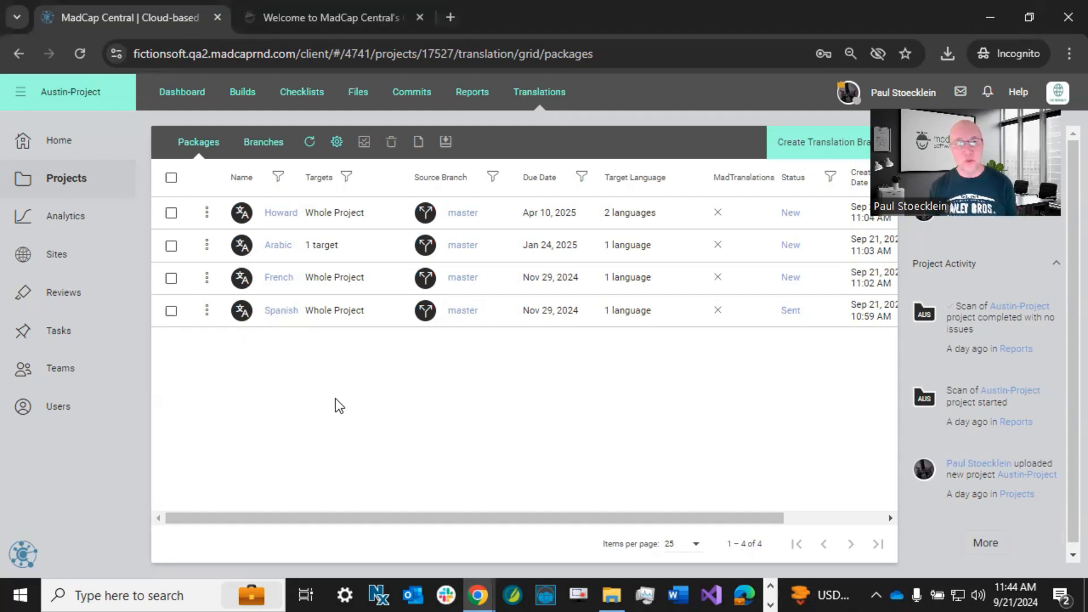
Step: Check the Spanish translation's status and last download date in the branches and packages lists
left_click(271, 148)
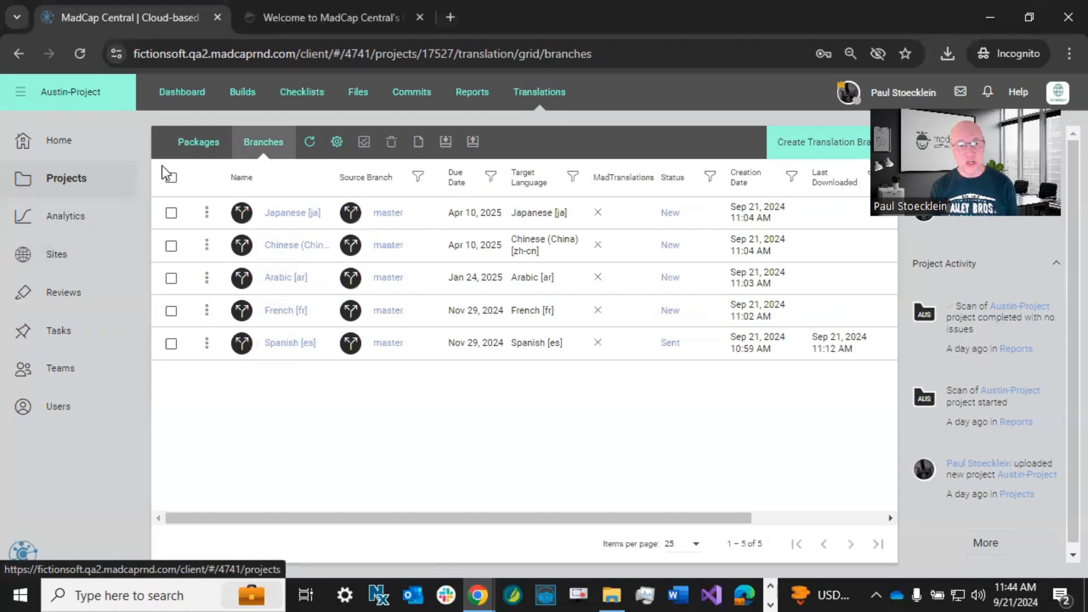
left_click(201, 140)
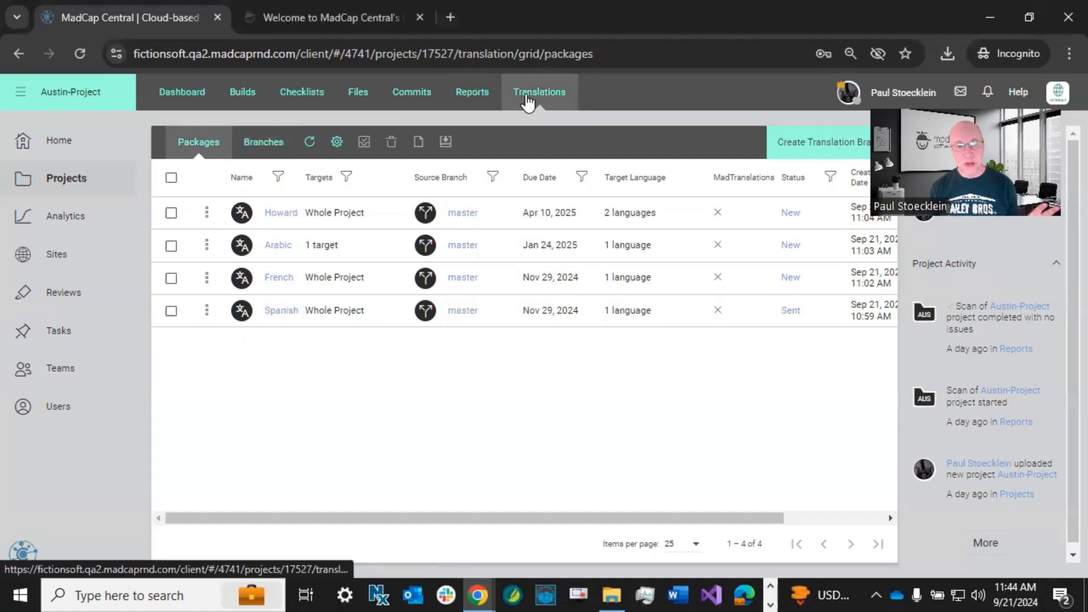
left_click(264, 147)
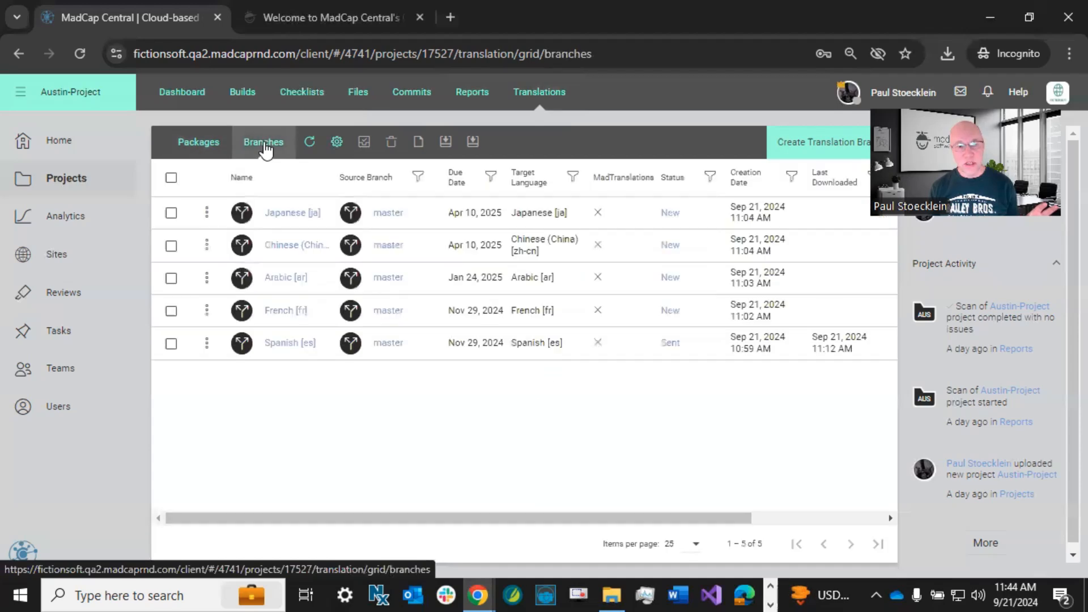
Step: Upload the translated Austin-Project-Spanish zipped file from the Translated-Projects-Finished folder to the Spanish translation branch
left_click(172, 343)
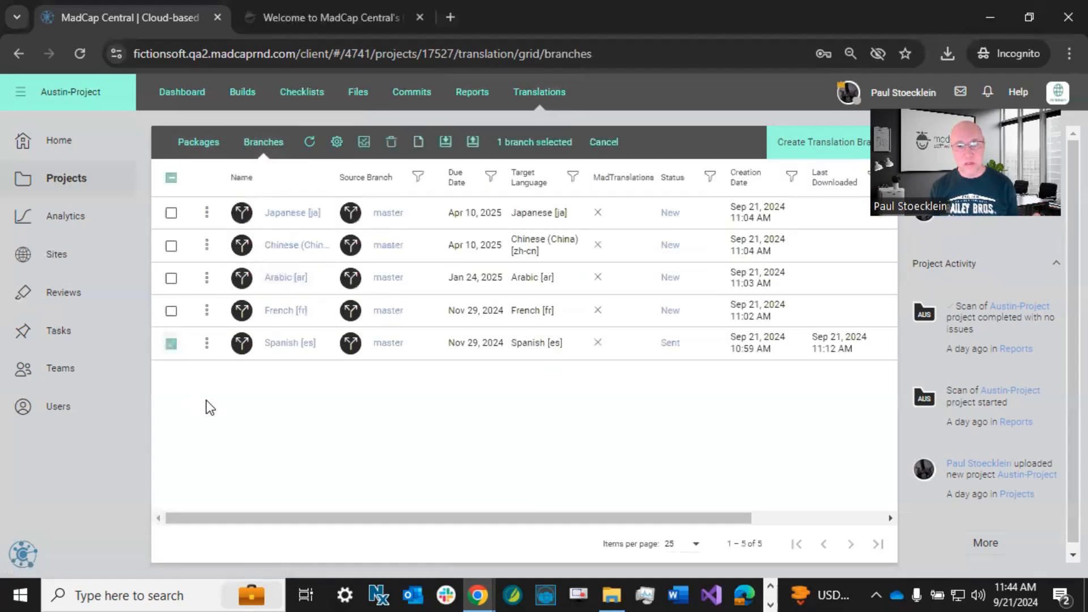
left_click(474, 142)
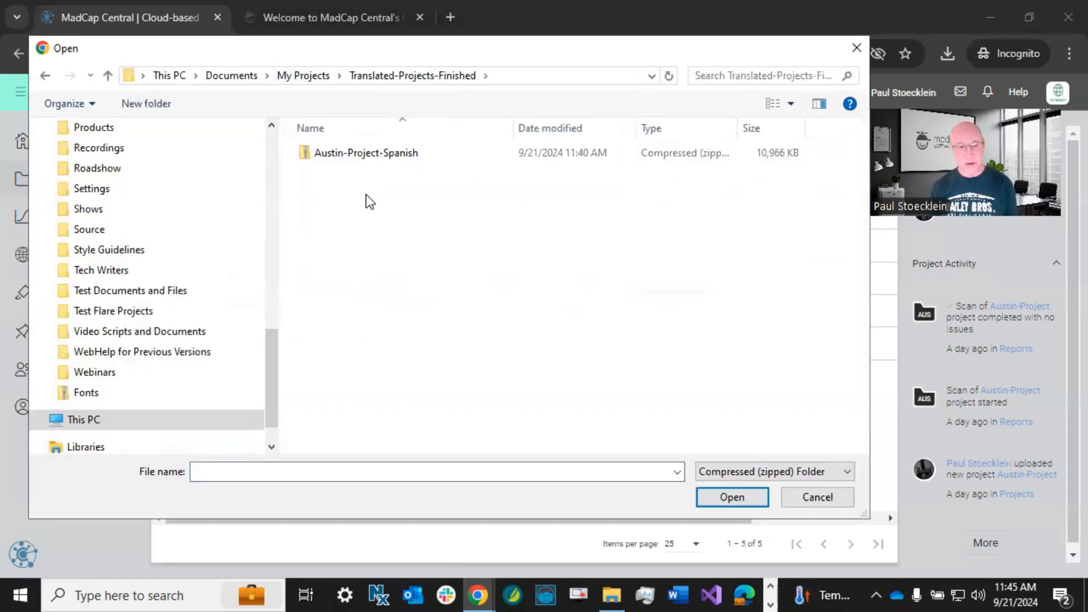
left_click(373, 158)
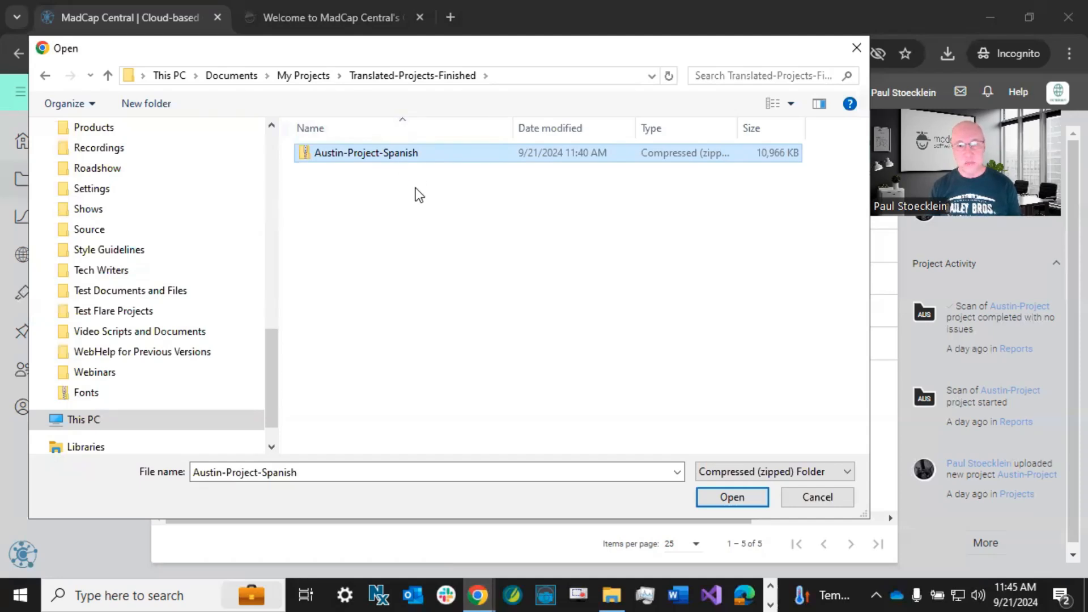
left_click(729, 499)
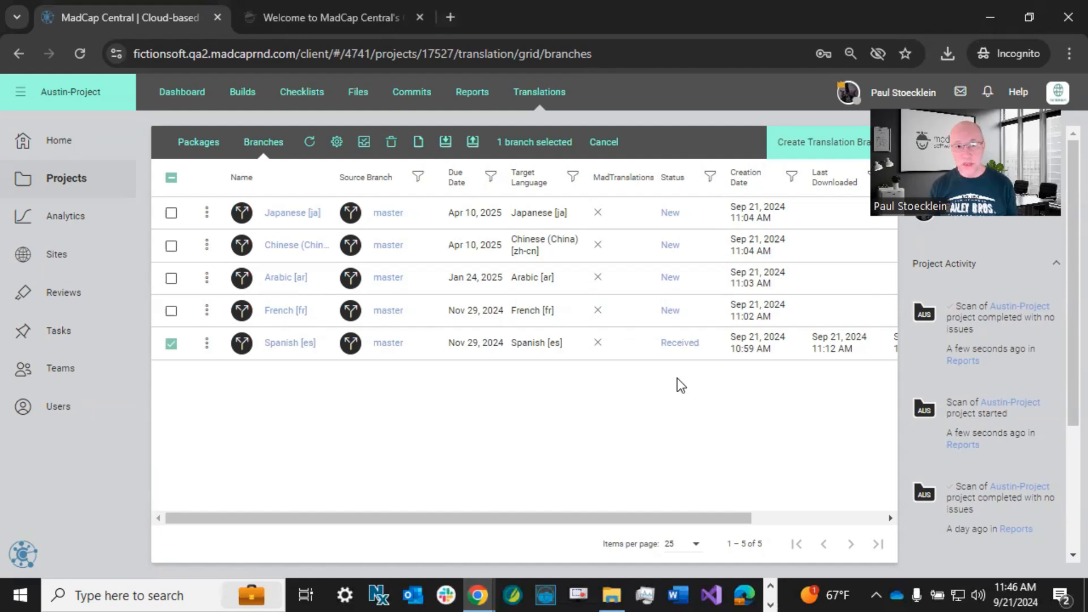
Step: View the translated Attractions.htm topic from the project's Content folder on the lang/es/Spanish branch
left_click(357, 99)
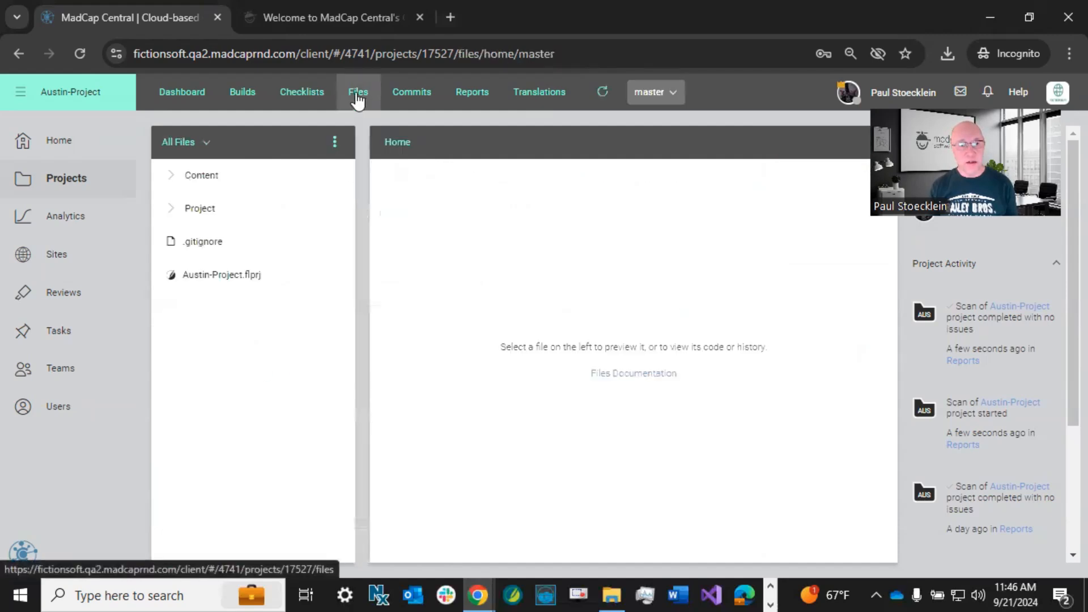
left_click(673, 94)
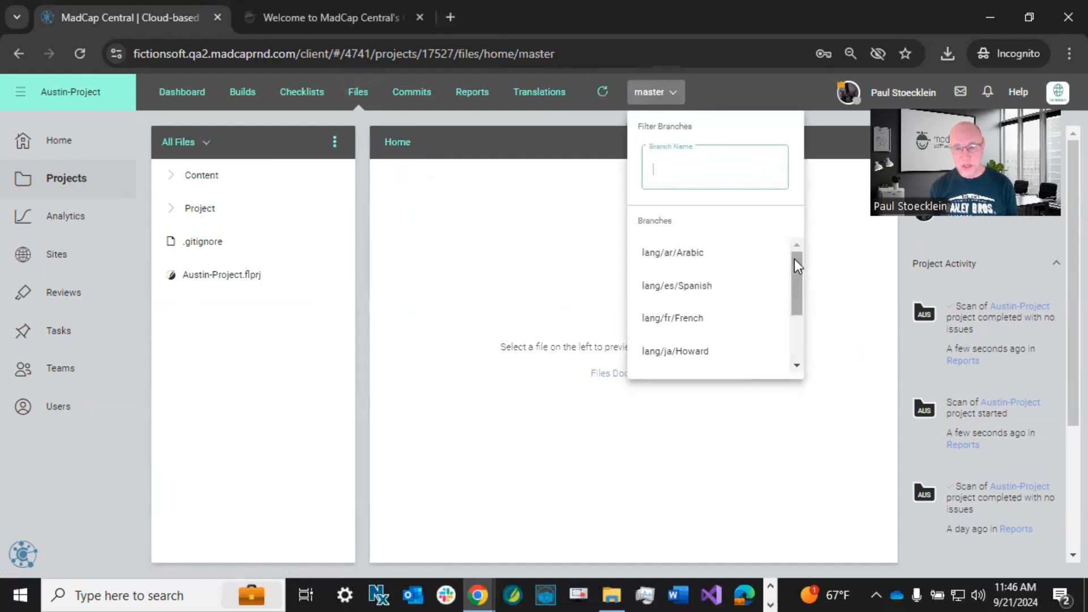
left_click(724, 284)
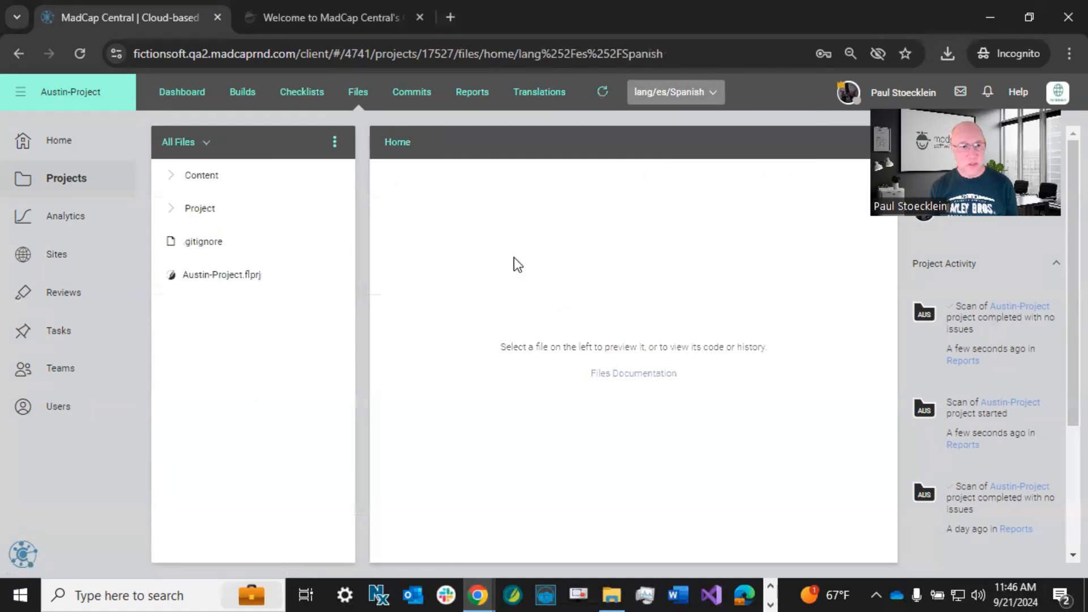
left_click(171, 177)
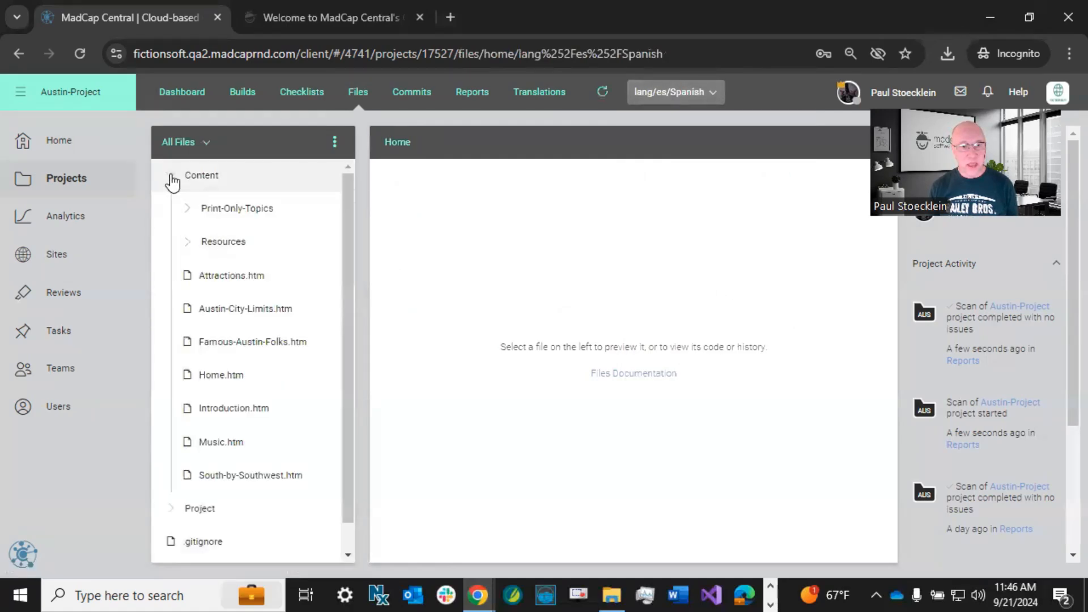
left_click(206, 276)
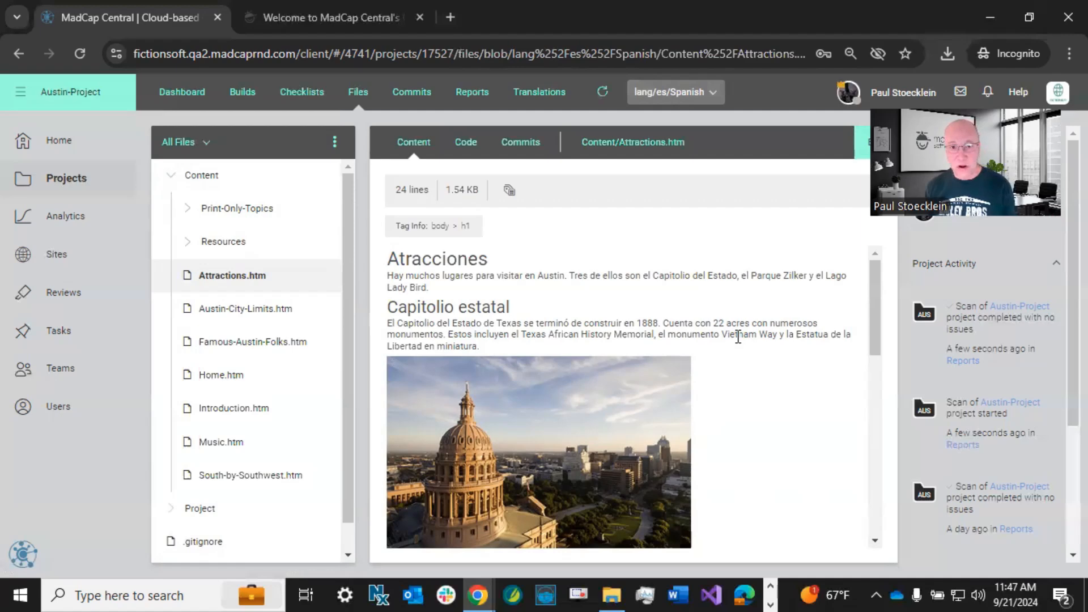
scroll(738, 337, "down", 8)
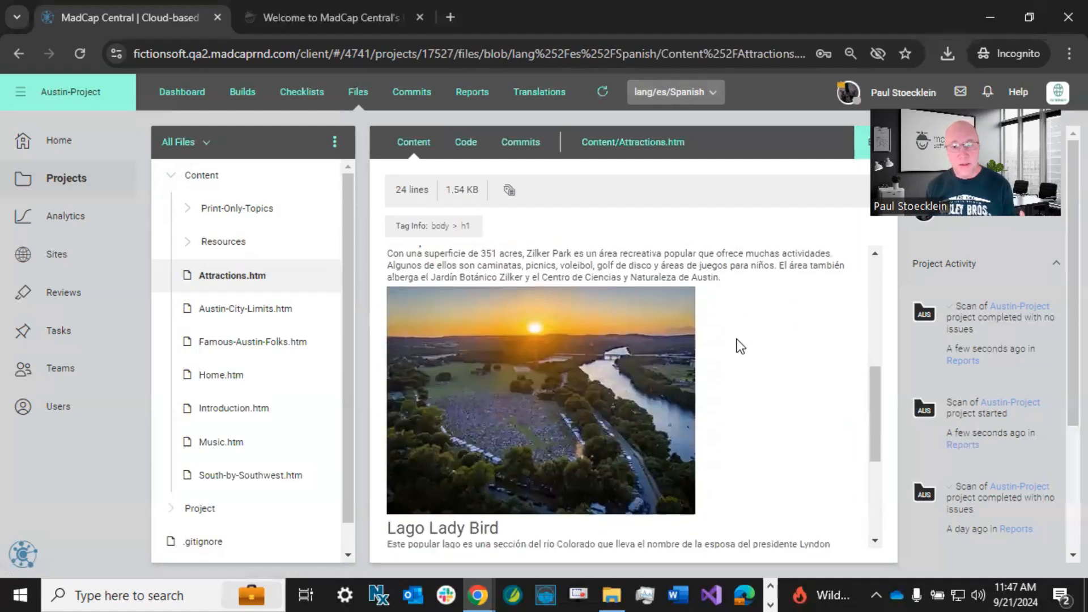
scroll(740, 343, "up", 8)
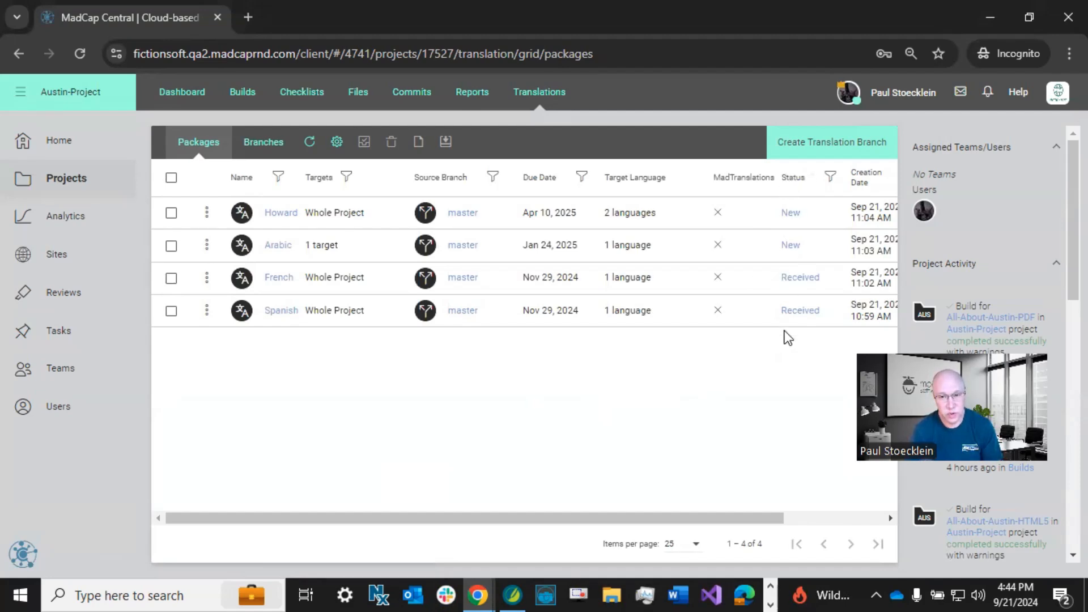
Step: Set the Japanese translation branch's status to Sent and save the change
left_click(265, 143)
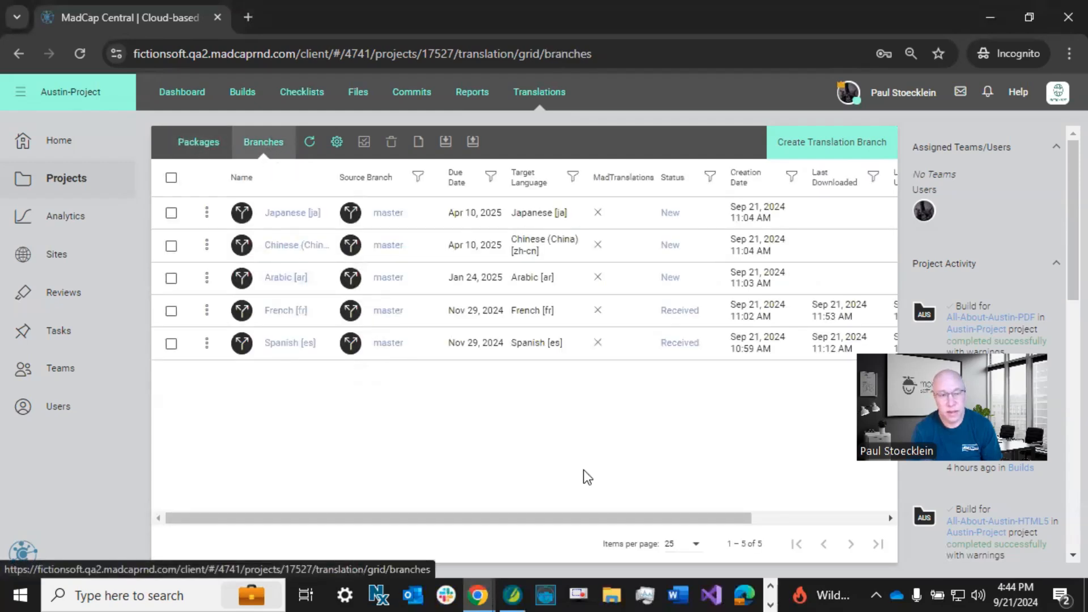
left_click(184, 144)
left_click(264, 144)
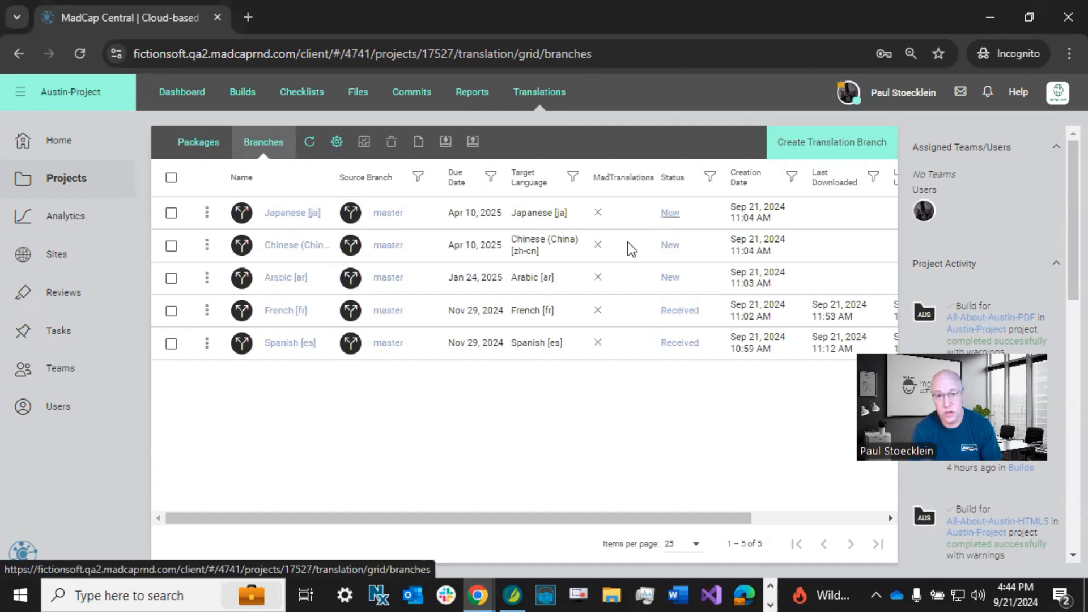
left_click(669, 213)
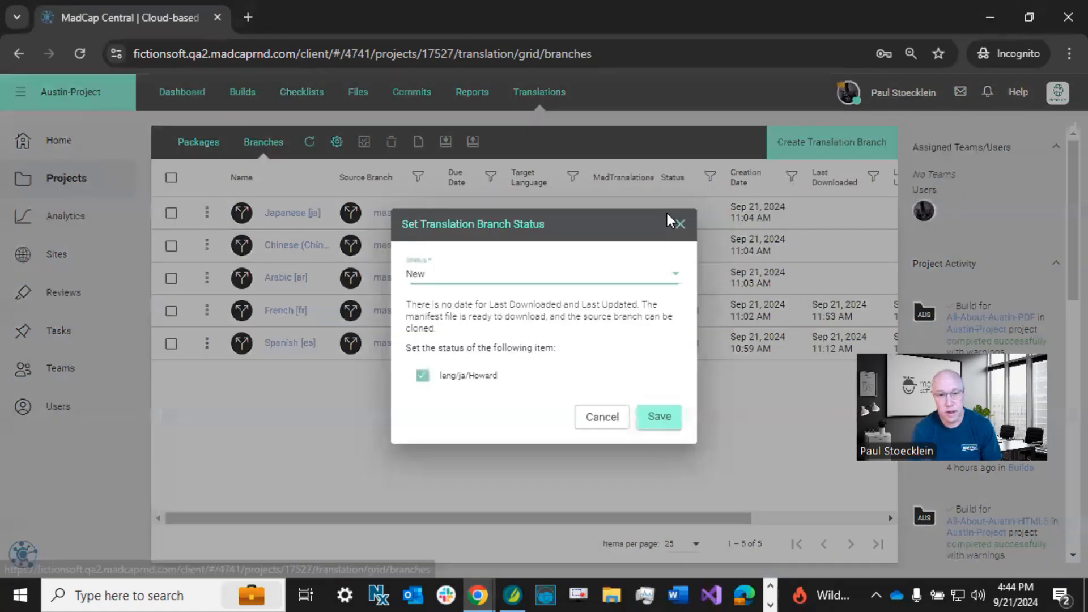
left_click(530, 276)
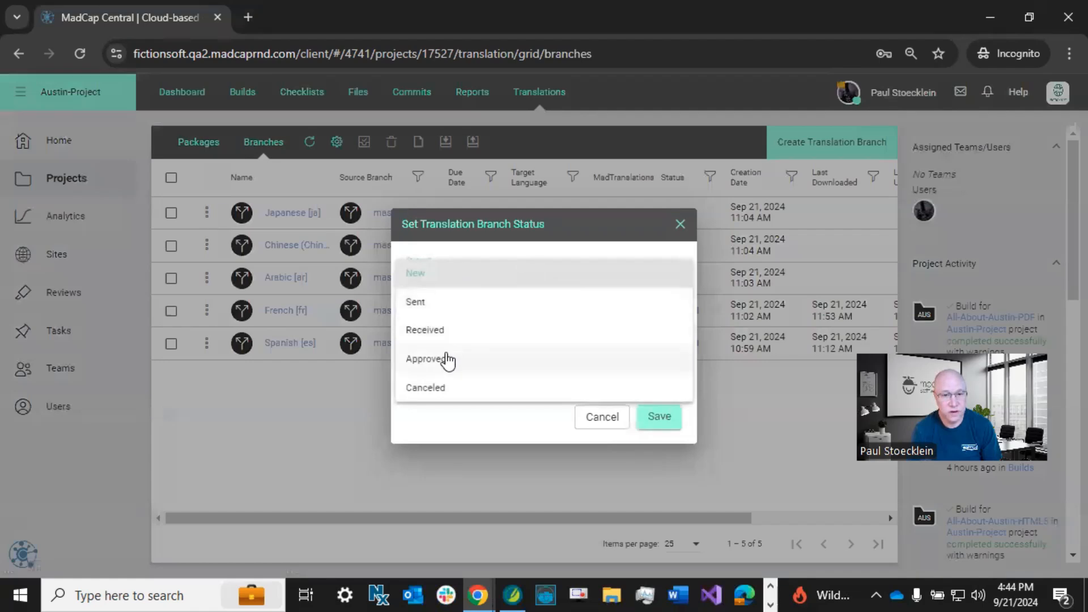
left_click(427, 304)
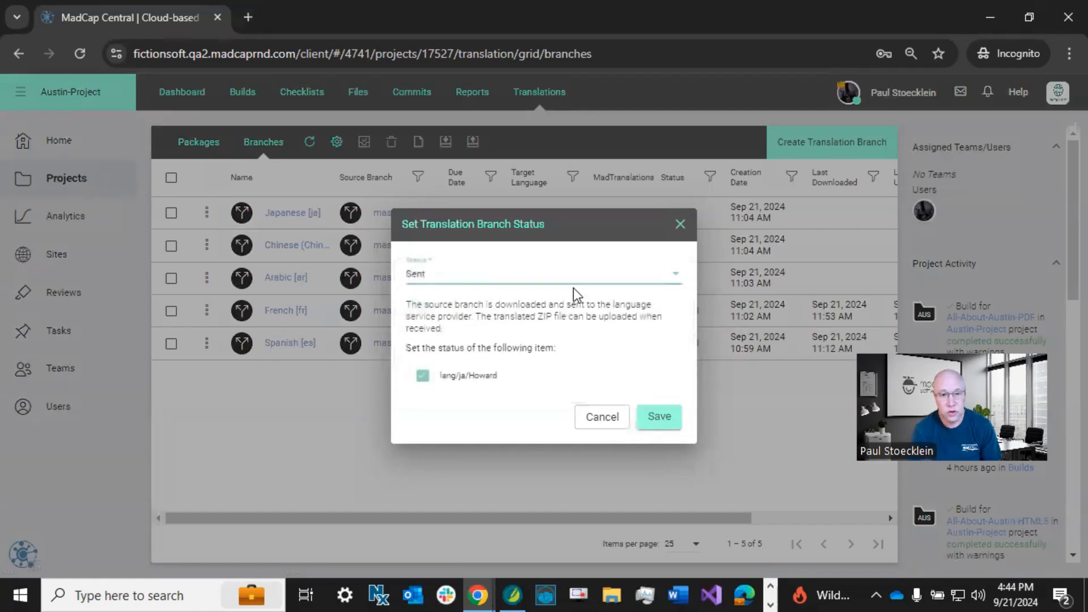
left_click(656, 418)
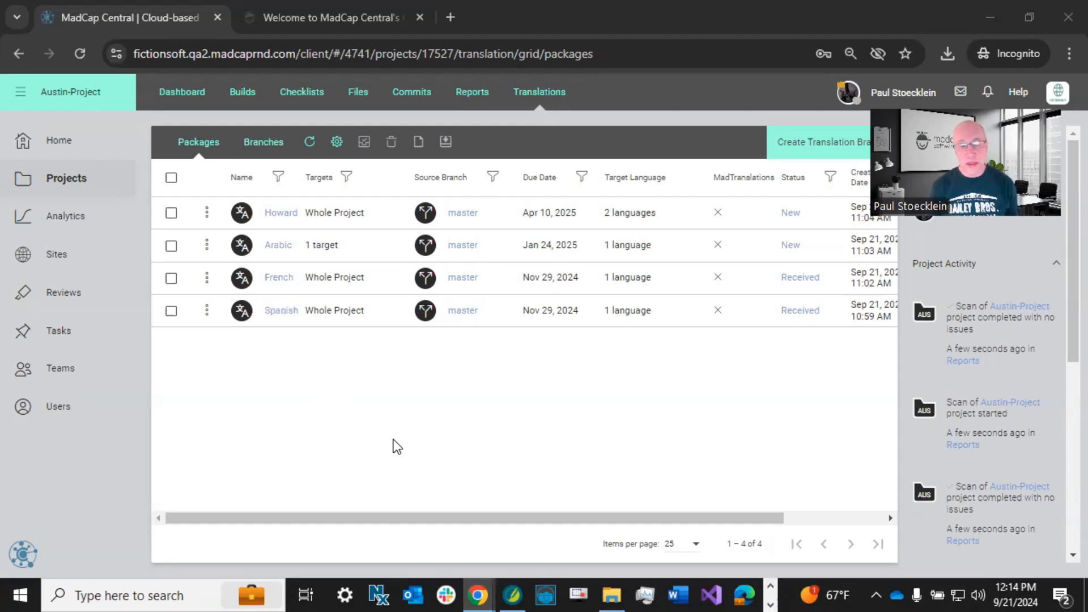
Step: Start a new build for Austin-Project and choose lang/es/Spanish as its branch
left_click(244, 98)
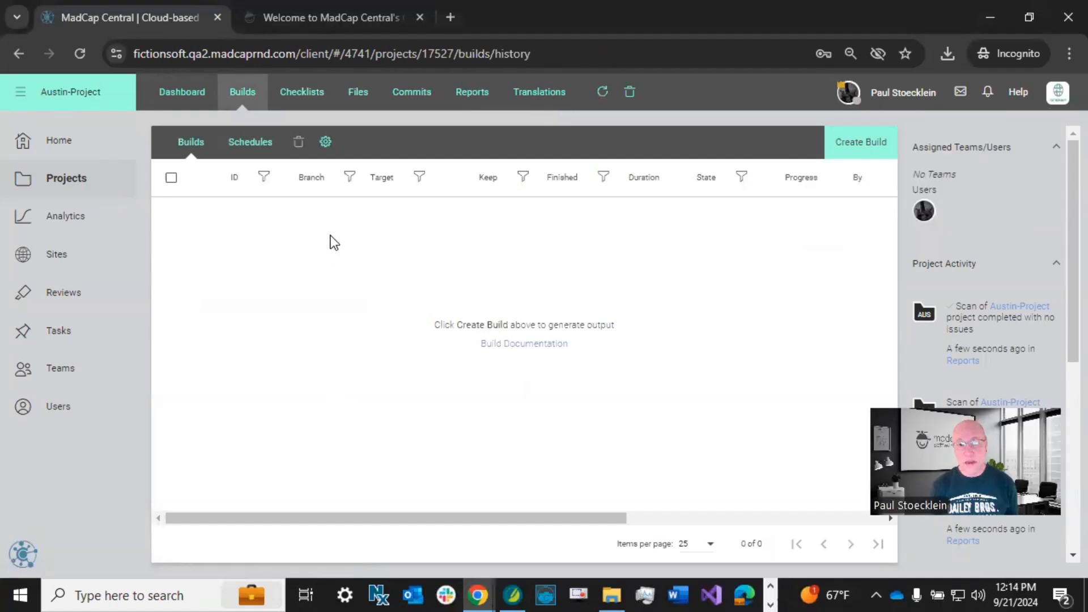
left_click(249, 140)
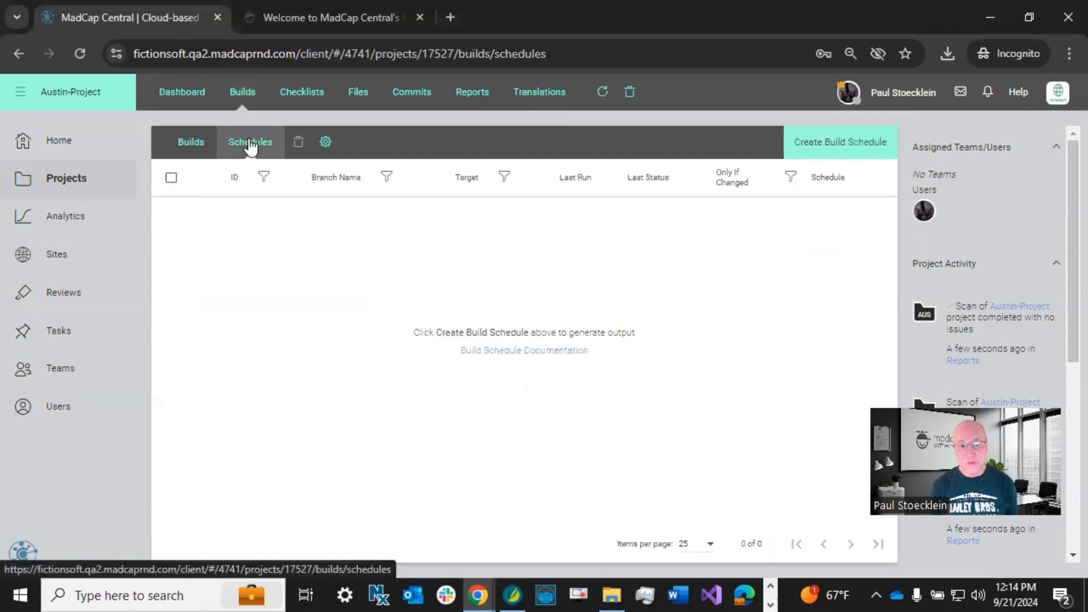
left_click(191, 143)
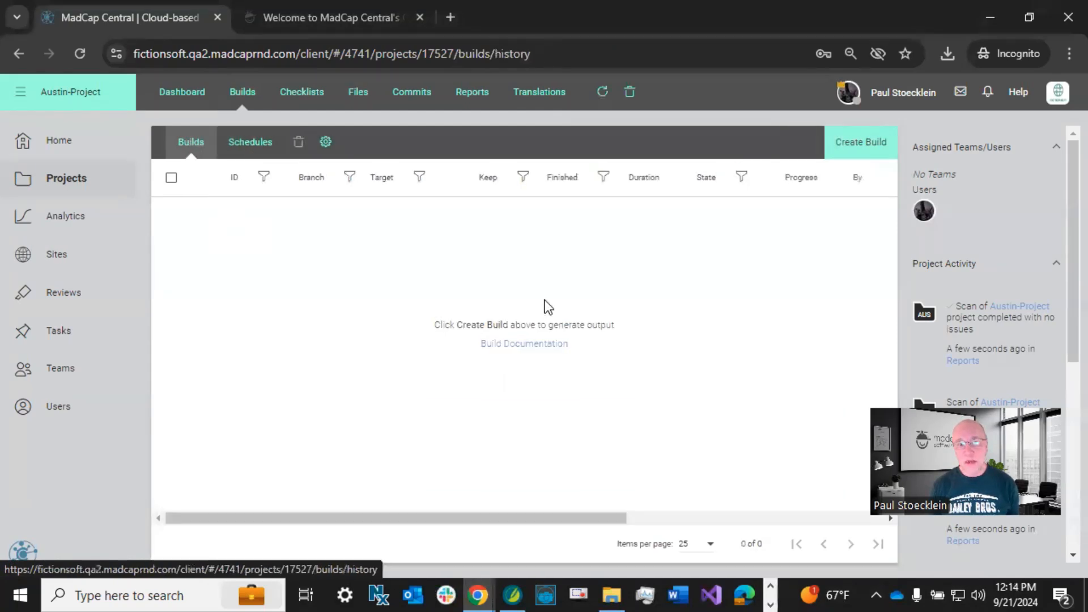
left_click(849, 154)
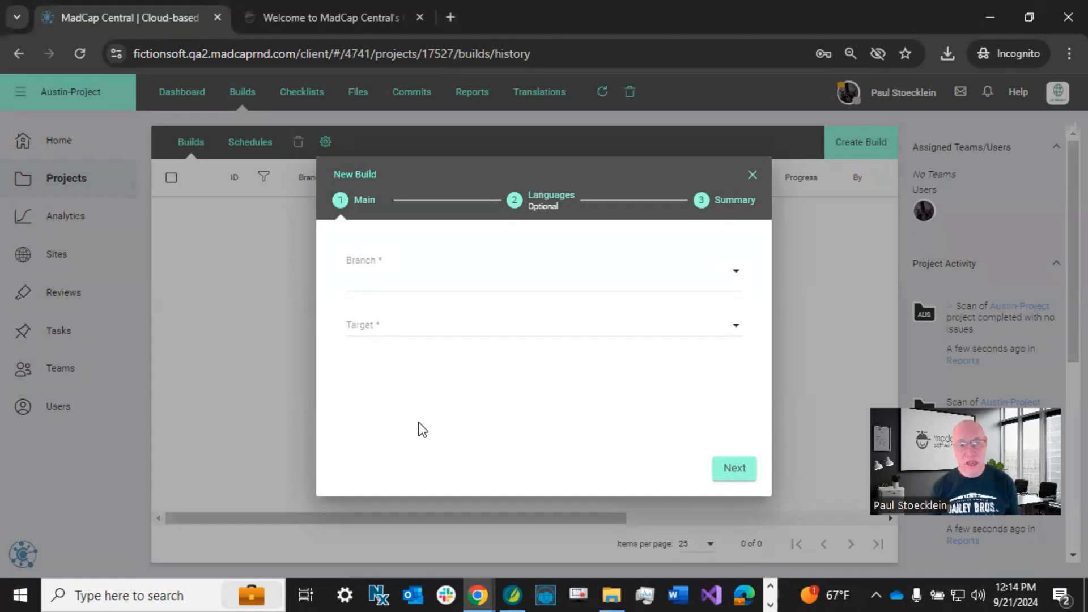
left_click(407, 271)
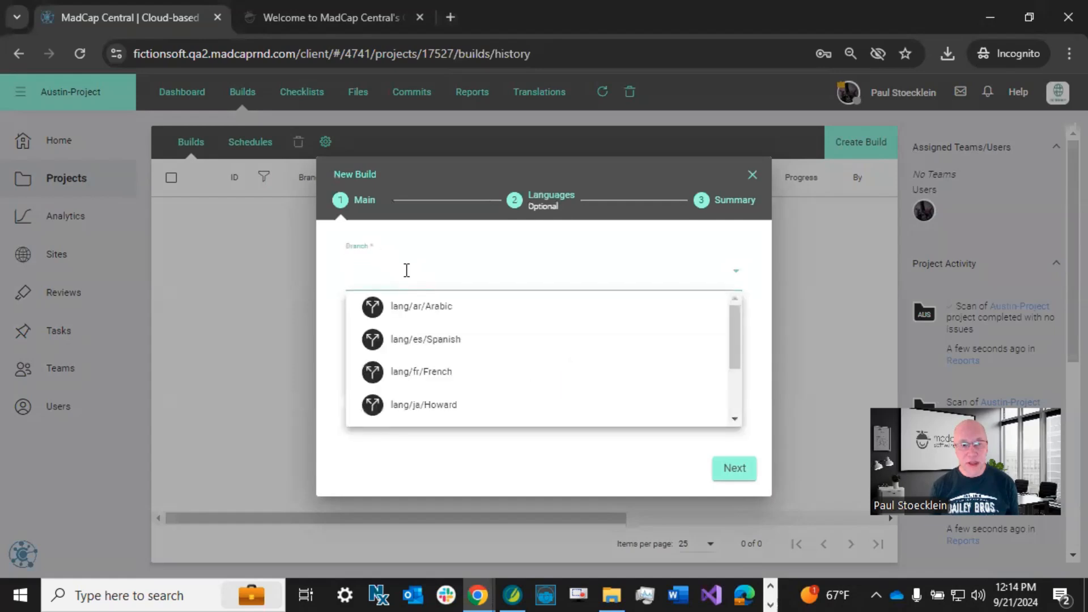
left_click(434, 339)
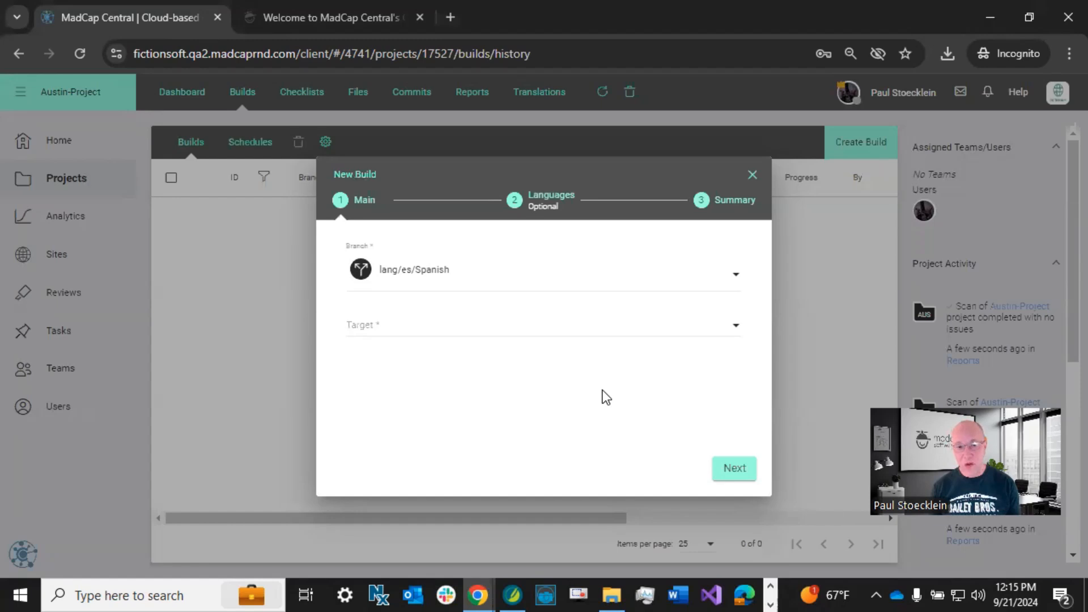
Step: Switch to MadCap Flare and examine the existing Toolbar skin and the HTML5 Component - Topic Toolbar template without adding a skin
left_click(514, 593)
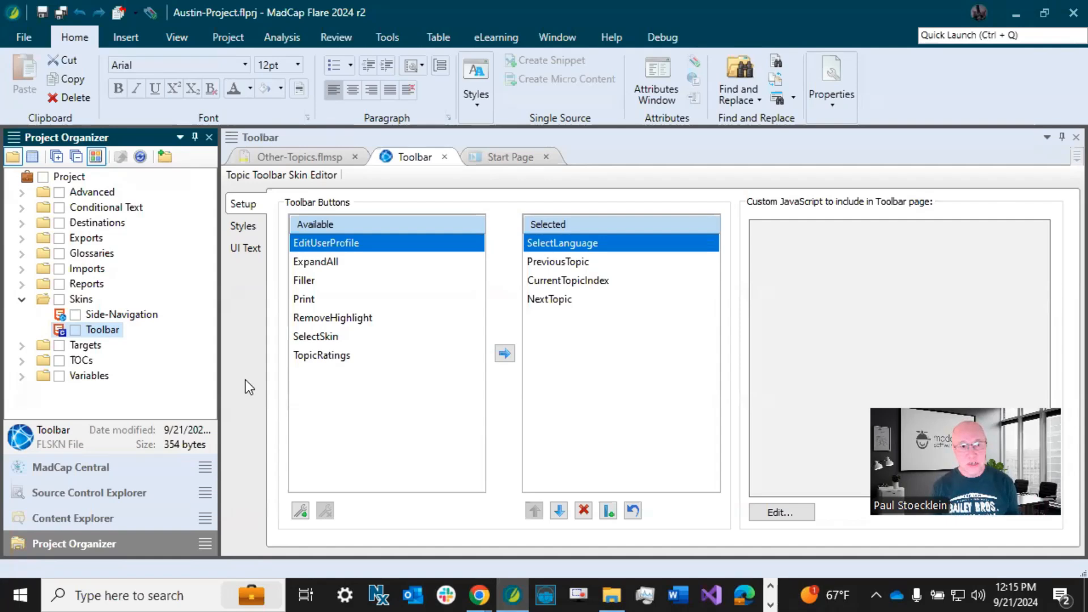
left_click(85, 299)
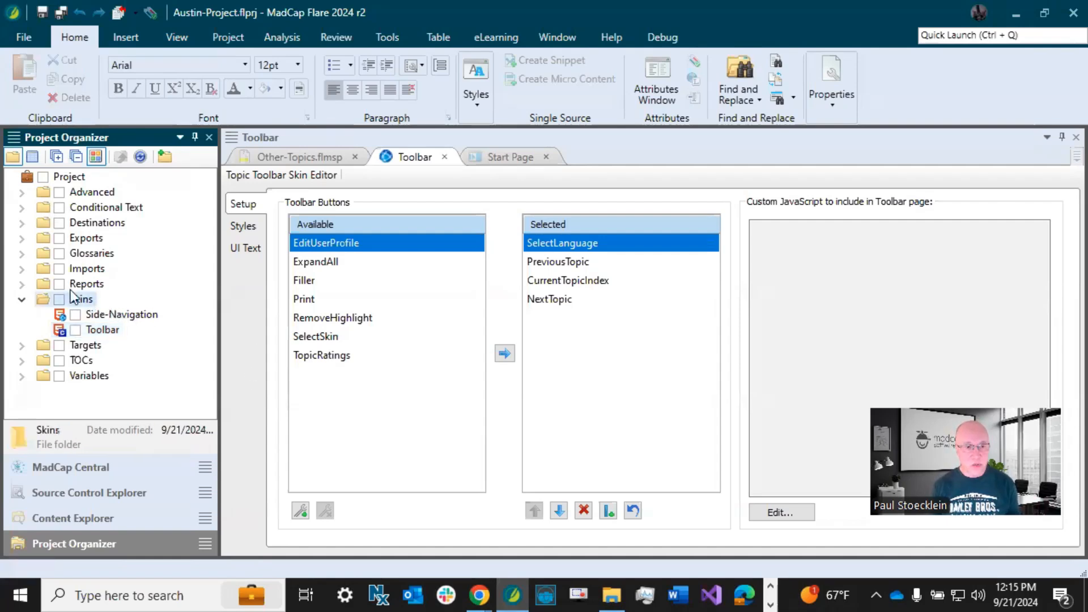
left_click(95, 330)
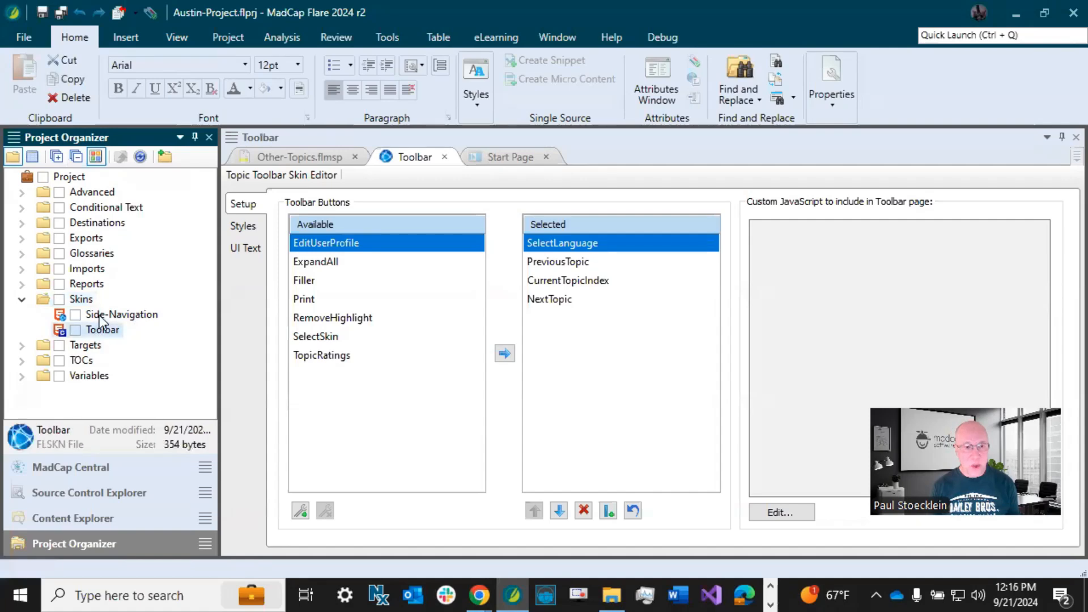
right_click(83, 298)
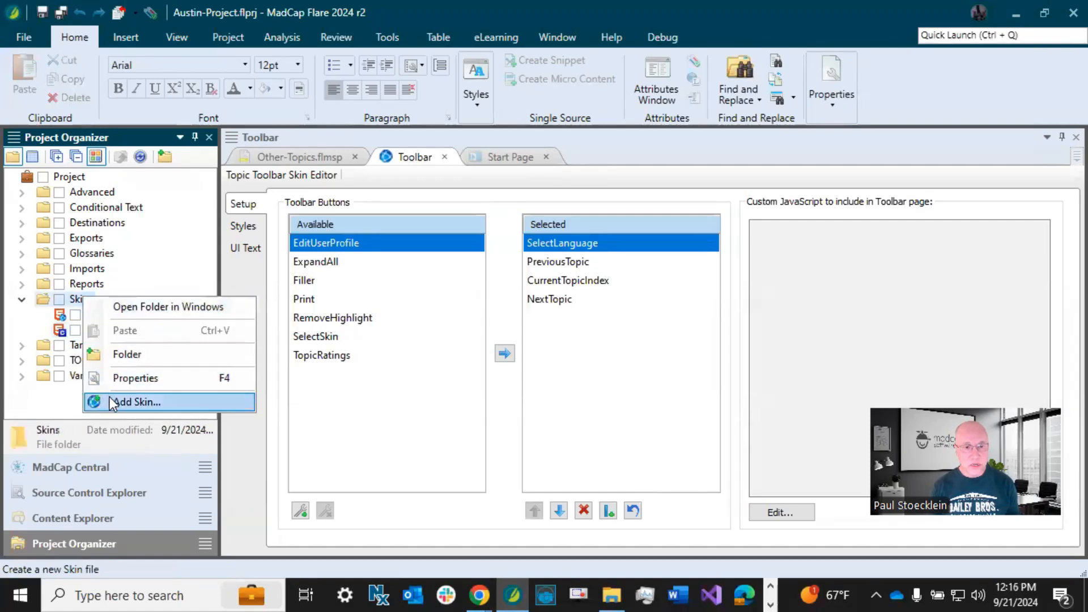
left_click(111, 402)
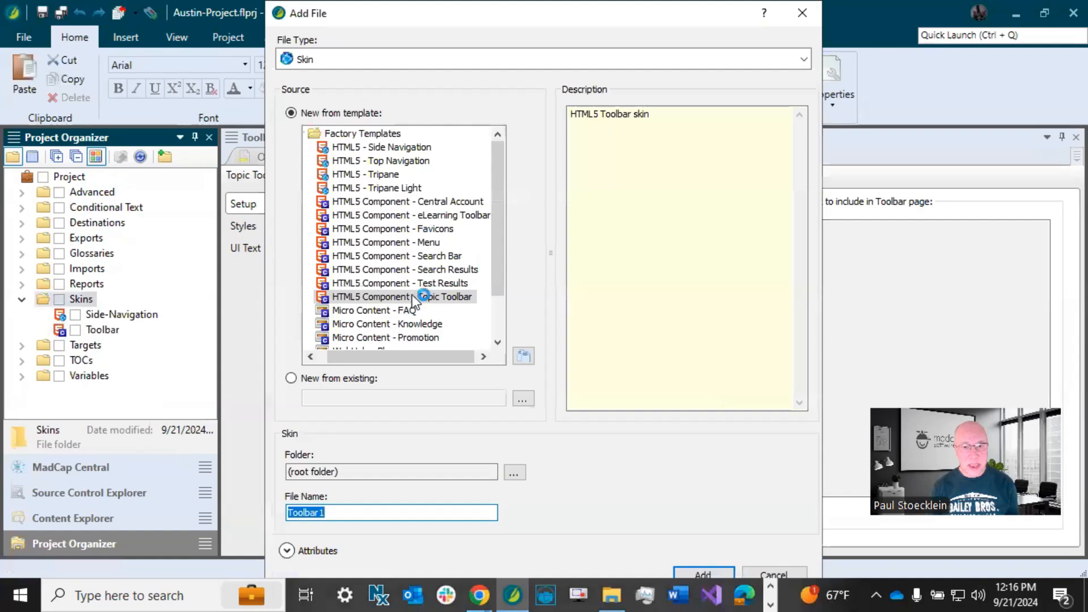
left_click(431, 297)
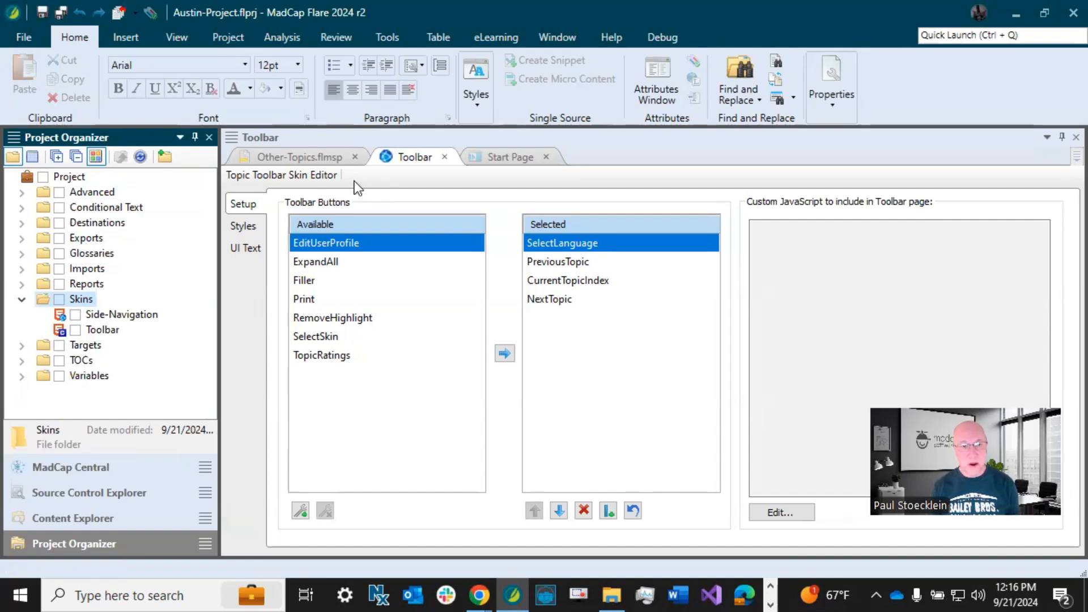
Step: Show the Other-Topics.flmsp template page from the TemplatePages folder and examine its topic toolbar proxy
left_click(104, 518)
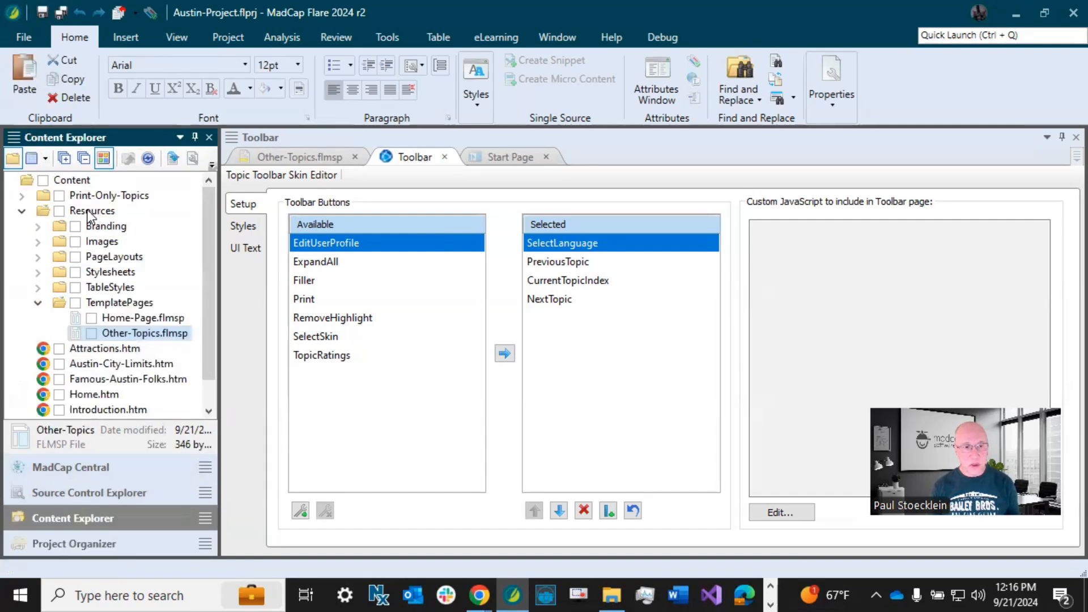
left_click(114, 301)
left_click(139, 333)
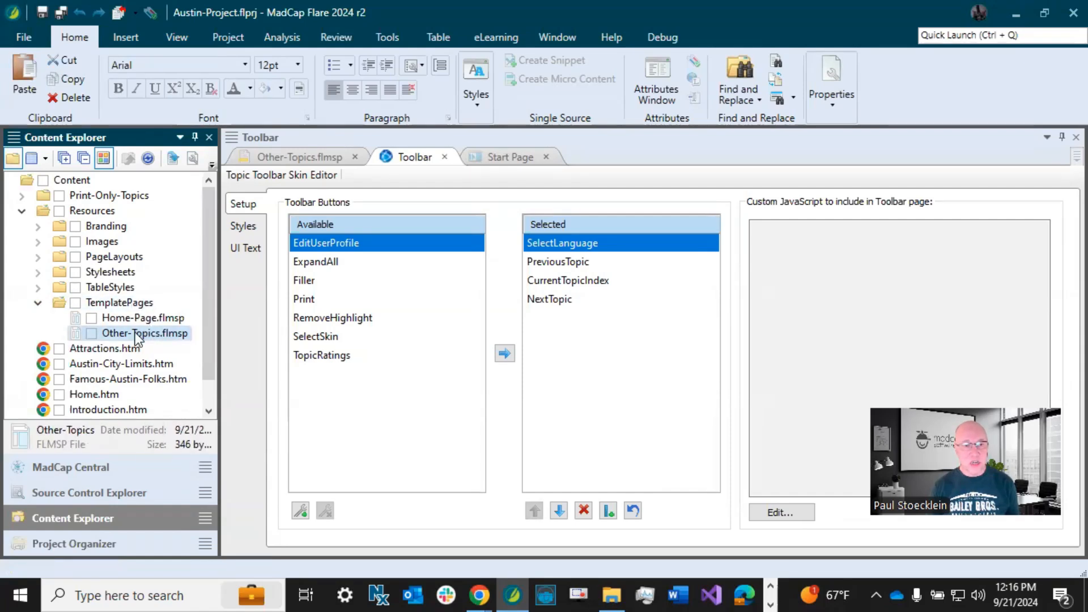
left_click(284, 159)
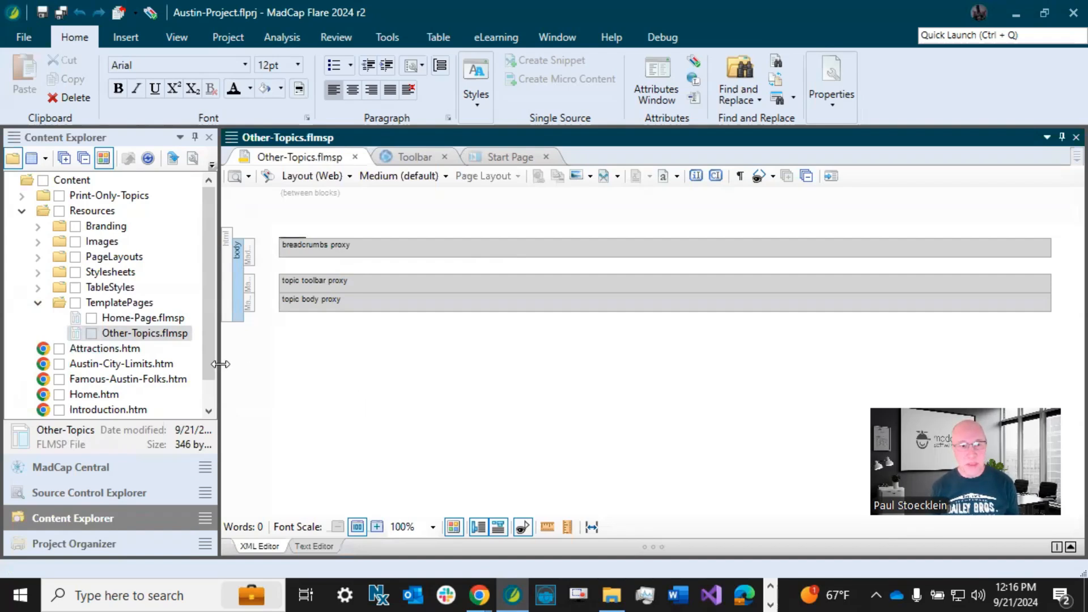
left_click(149, 318)
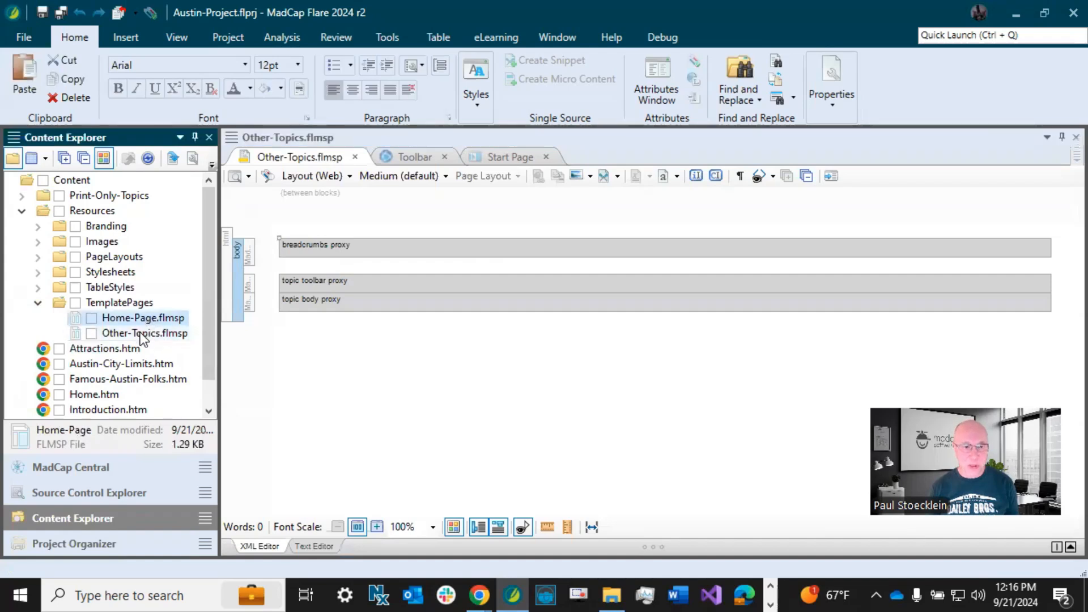
left_click(146, 334)
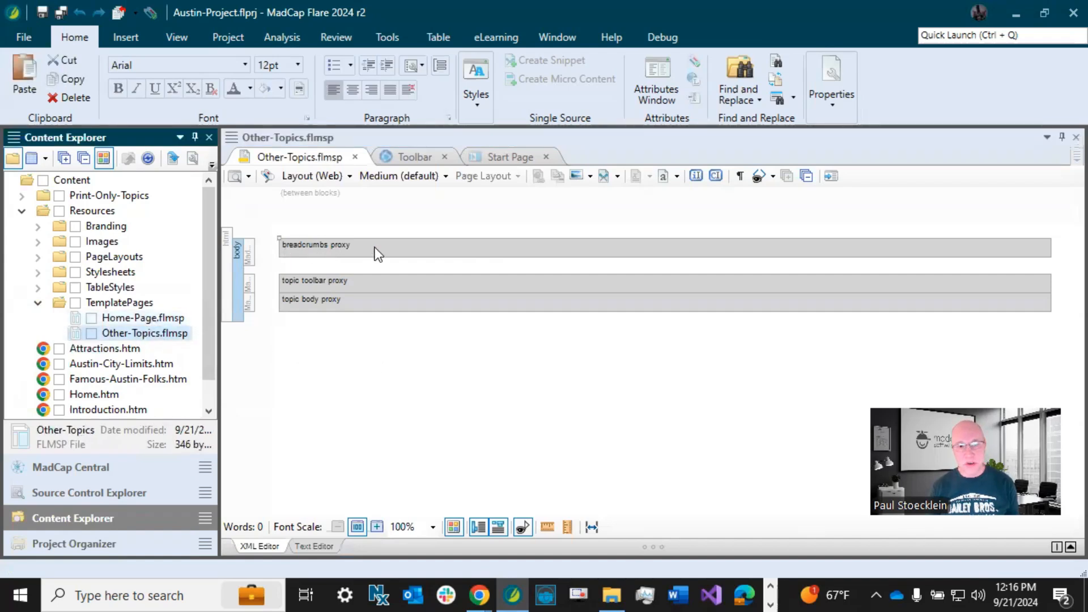
left_click(312, 285)
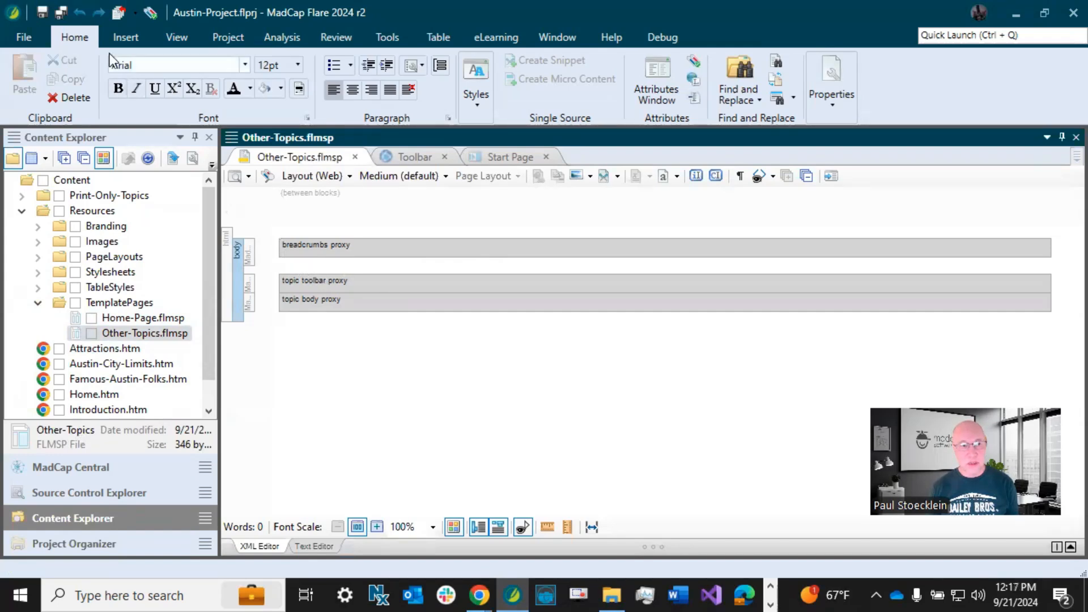
Step: Examine the skin file choices for a new topic toolbar proxy in Other-Topics.flmsp without inserting one
left_click(112, 39)
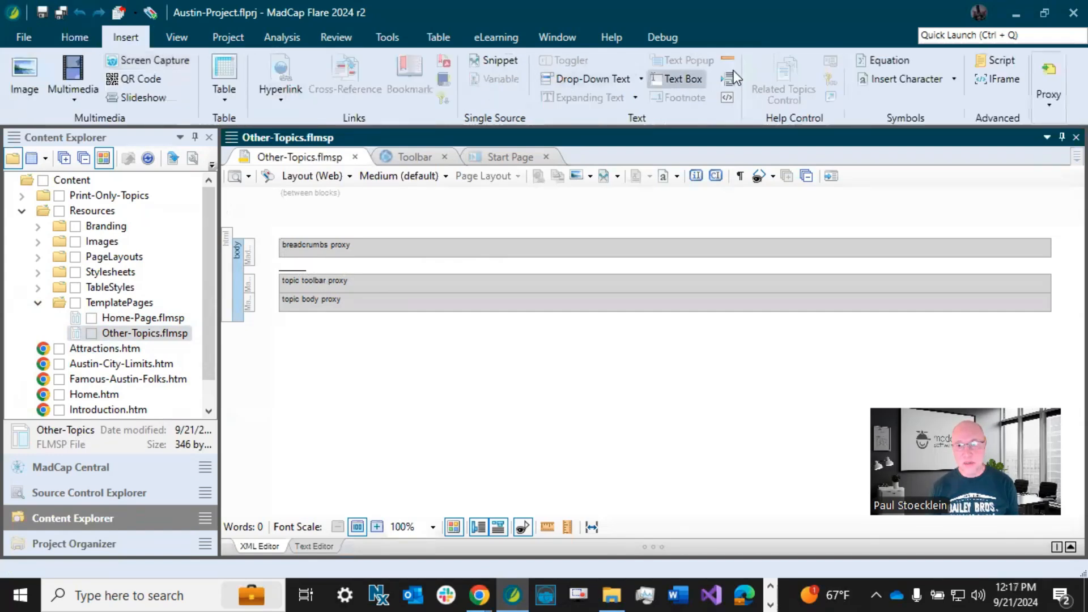
left_click(1050, 105)
left_click(1035, 135)
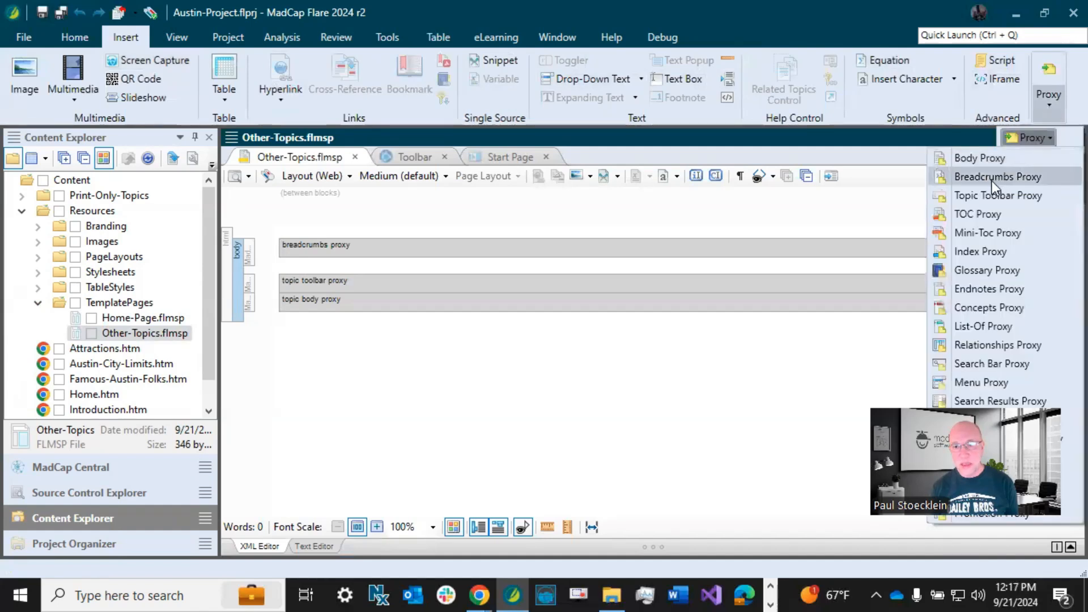
left_click(985, 195)
left_click(429, 239)
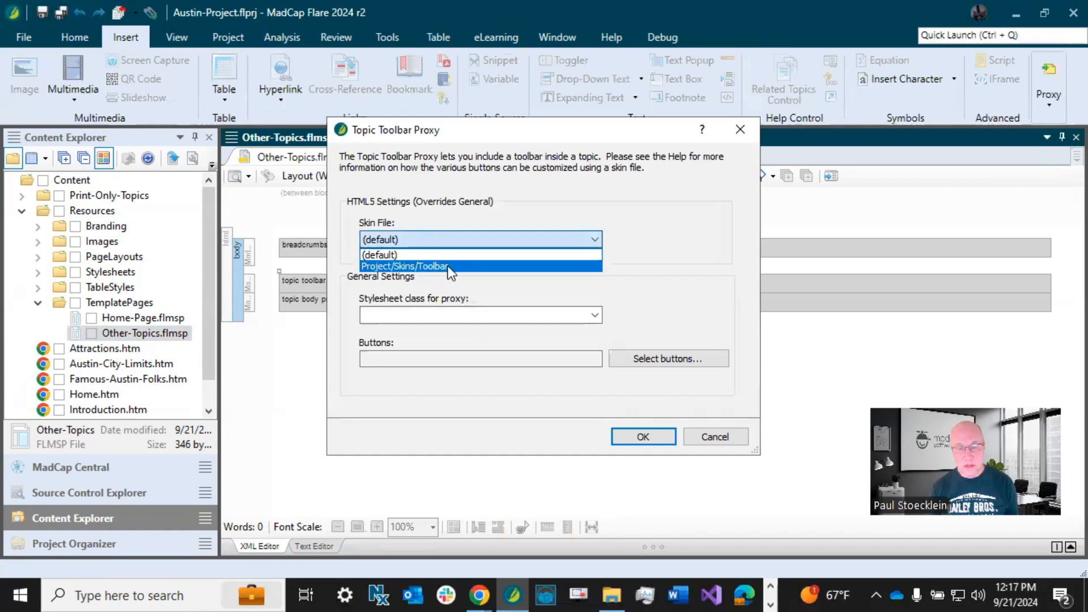
left_click(695, 437)
left_click(703, 437)
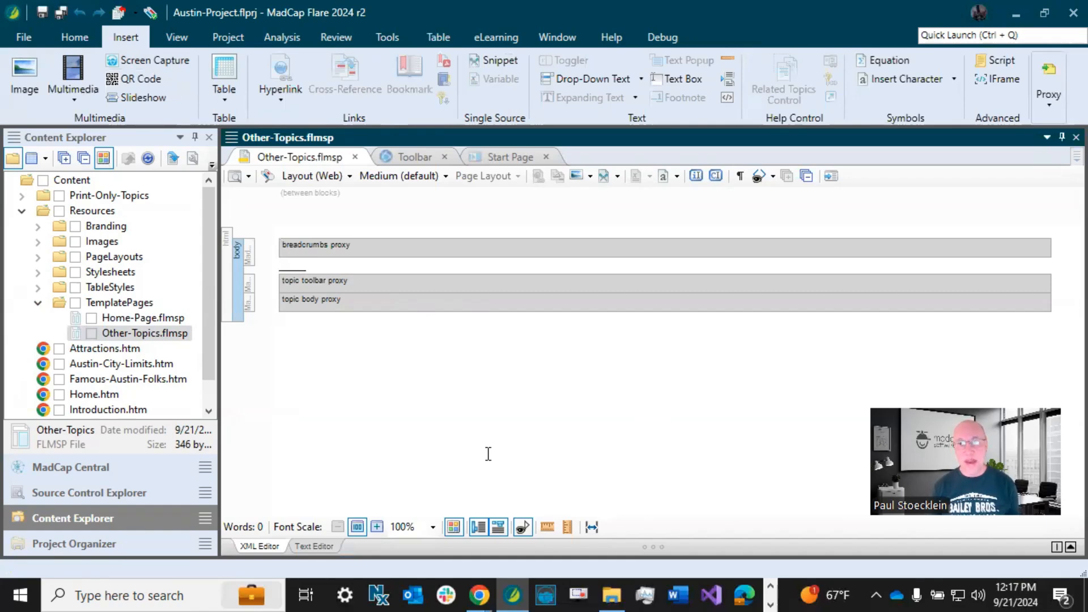
Step: Switch back to MadCap Central and change the new build's branch to master
left_click(1014, 14)
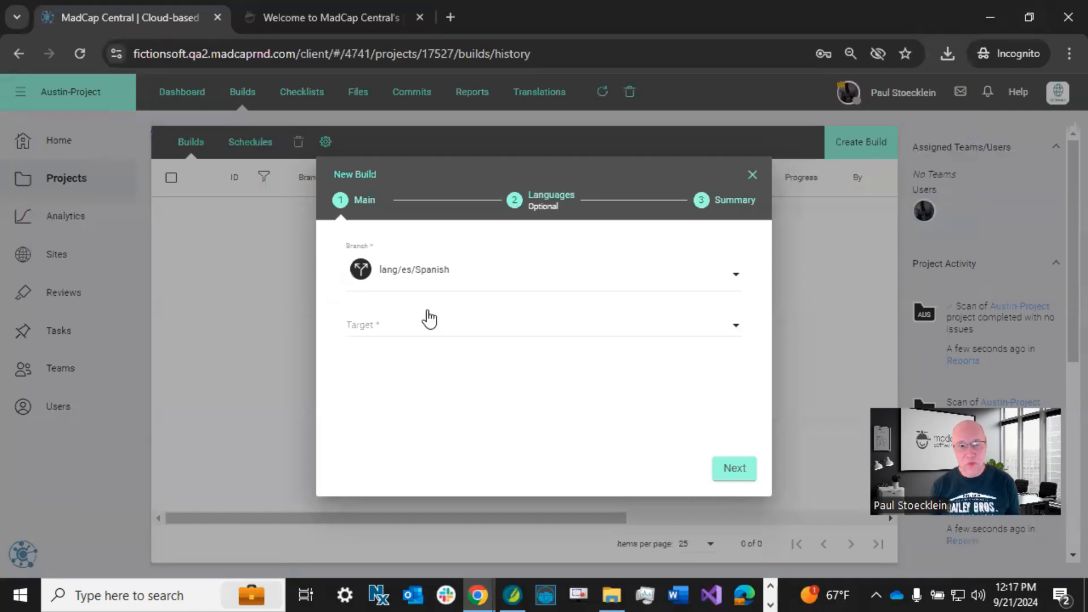
left_click(471, 269)
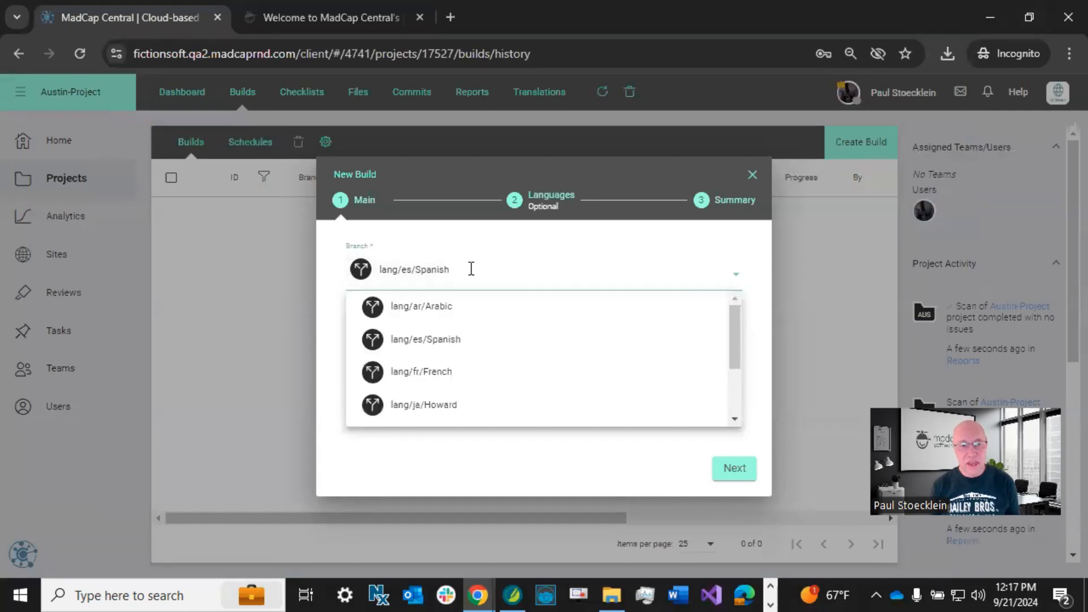
left_click(465, 459)
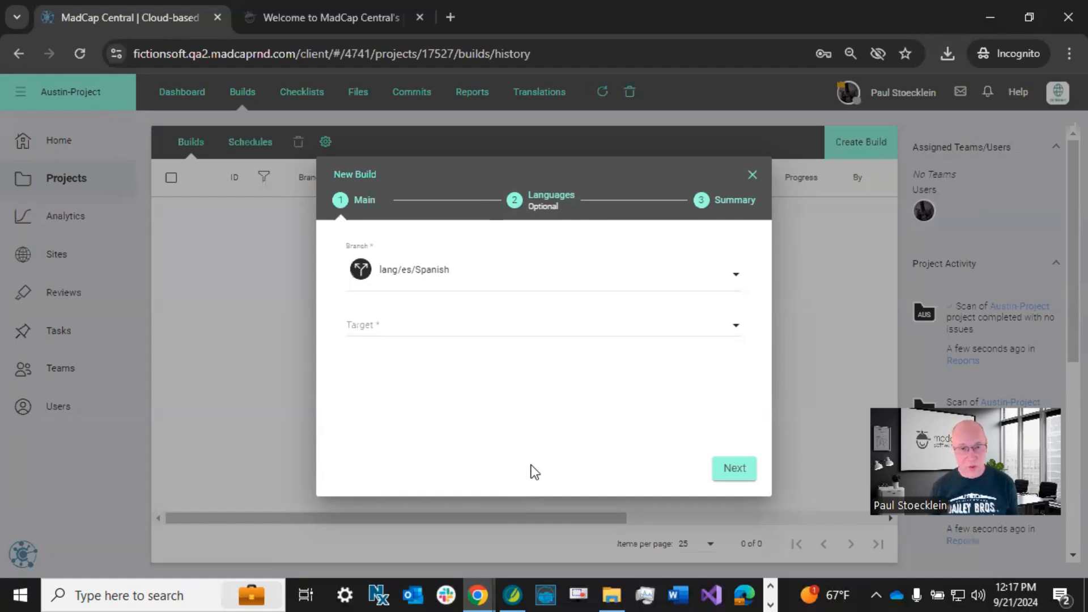
left_click(526, 270)
left_click_drag(733, 329, 736, 385)
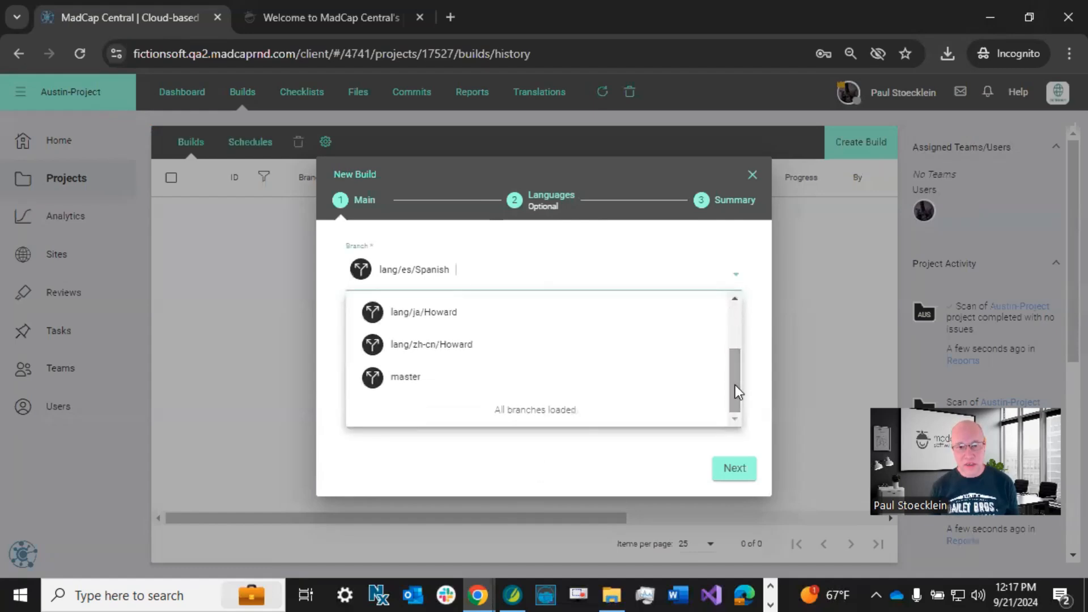
left_click(413, 379)
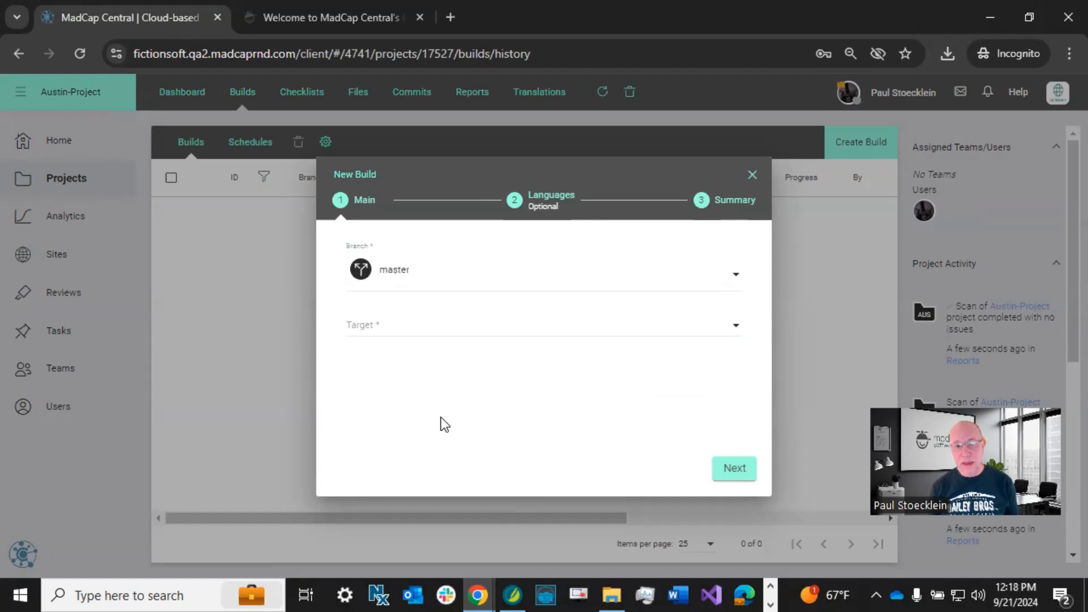
Step: Choose All-About-Austin-HTML5 as the build's target and continue to the language settings
left_click(419, 322)
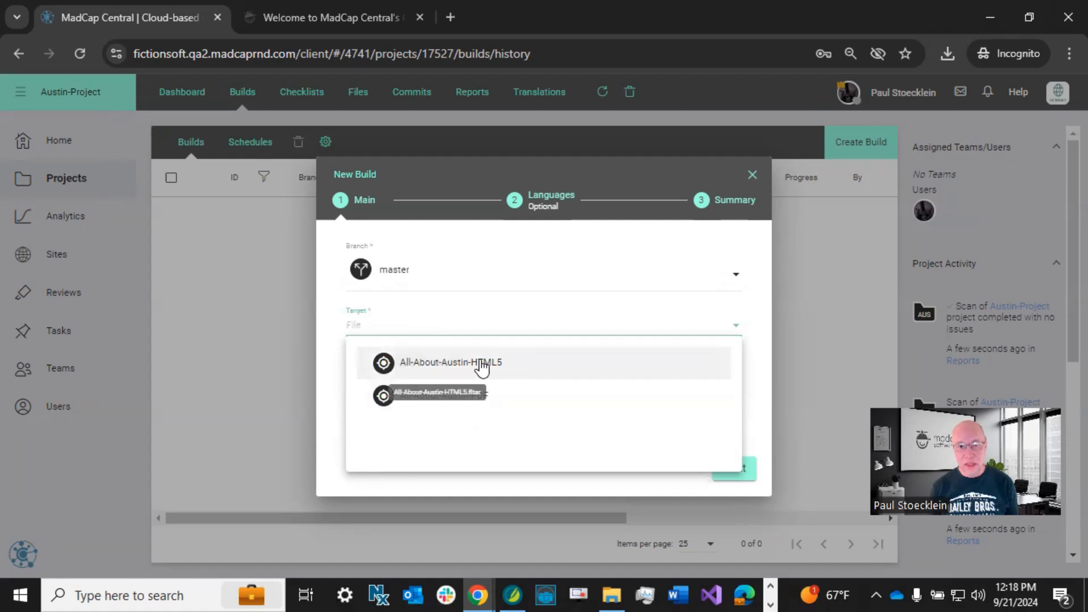
left_click(481, 362)
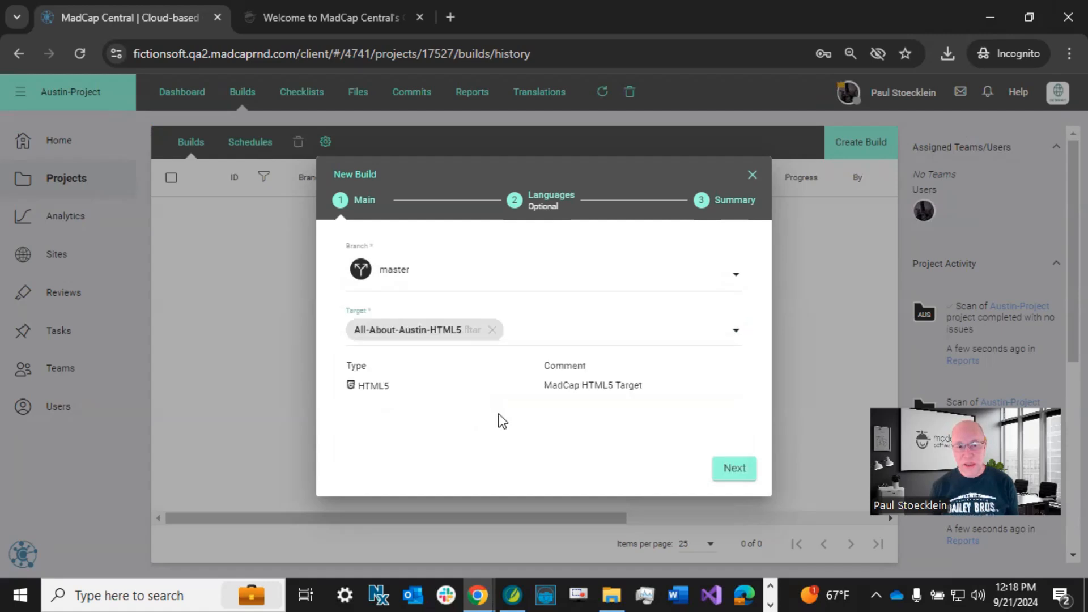
left_click(740, 469)
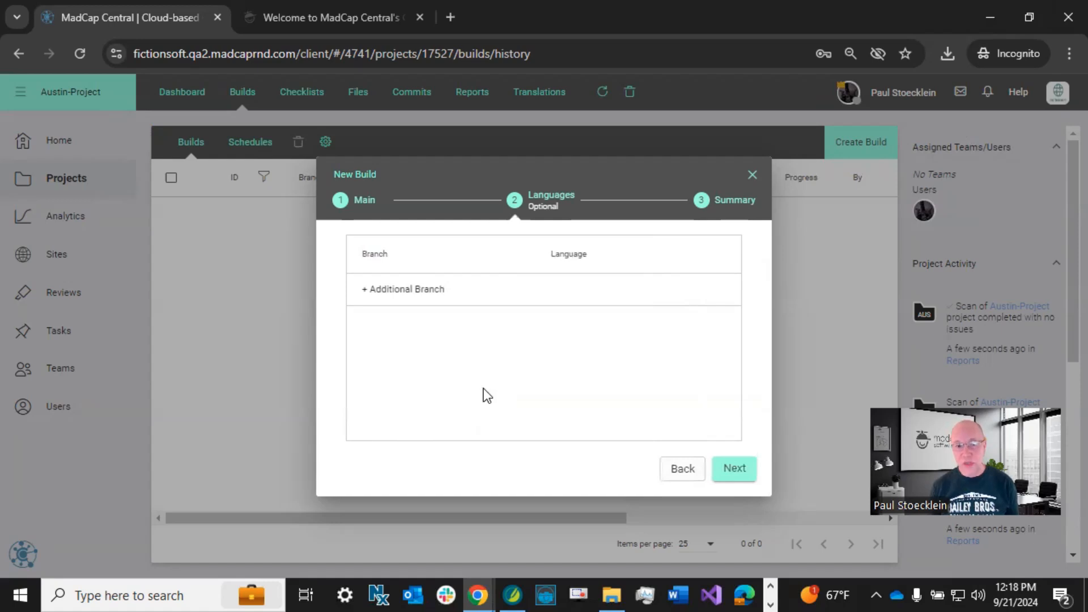
Step: Add the lang/es/Spanish branch to the build with Spanish as its language
left_click(422, 297)
left_click(419, 297)
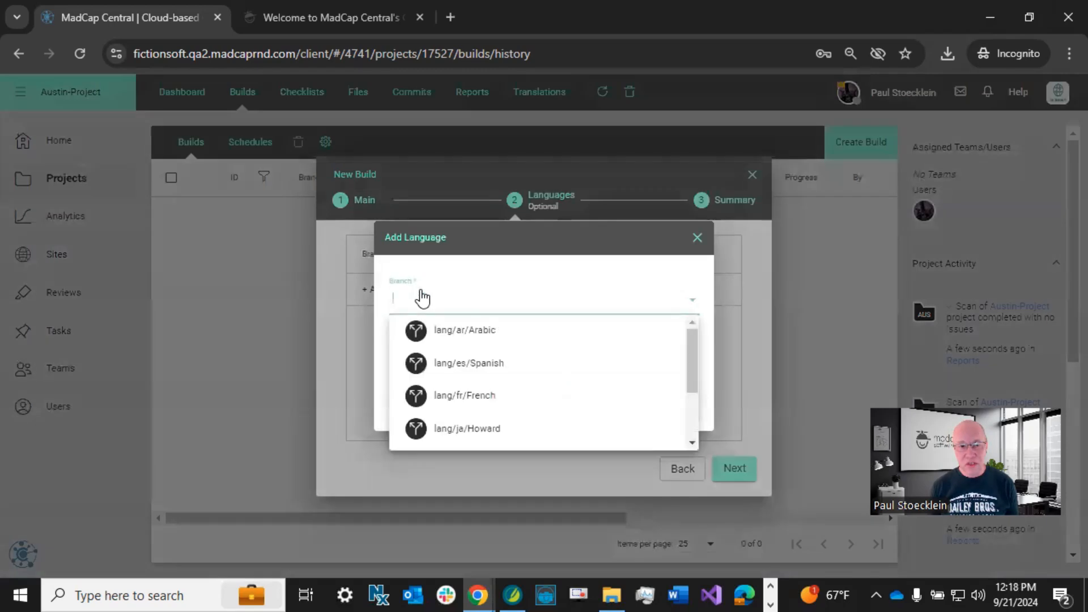
left_click(440, 363)
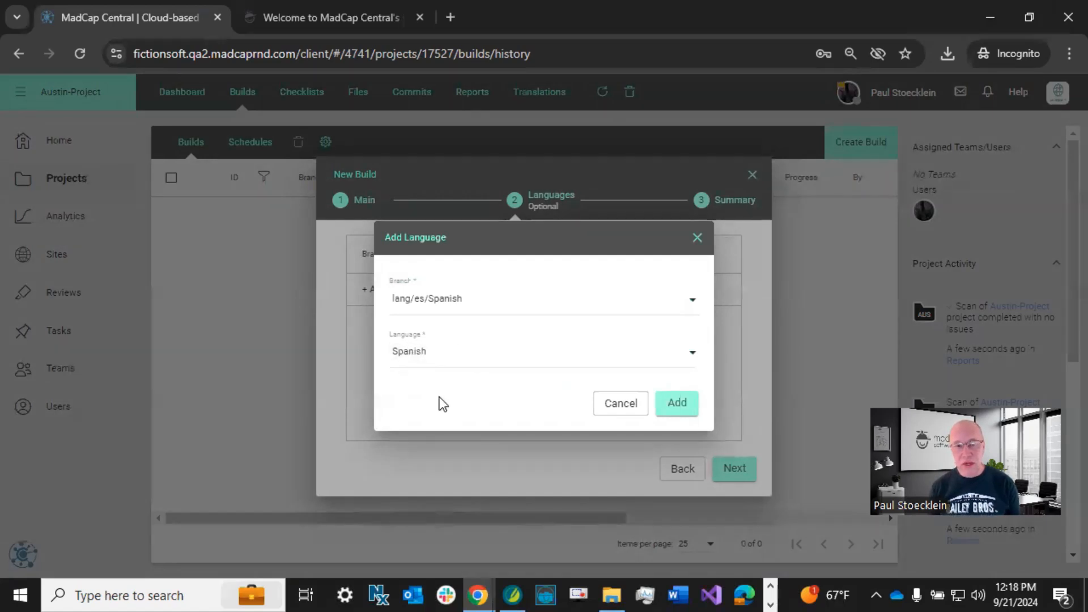
left_click(467, 352)
scroll(493, 416, "down", 10)
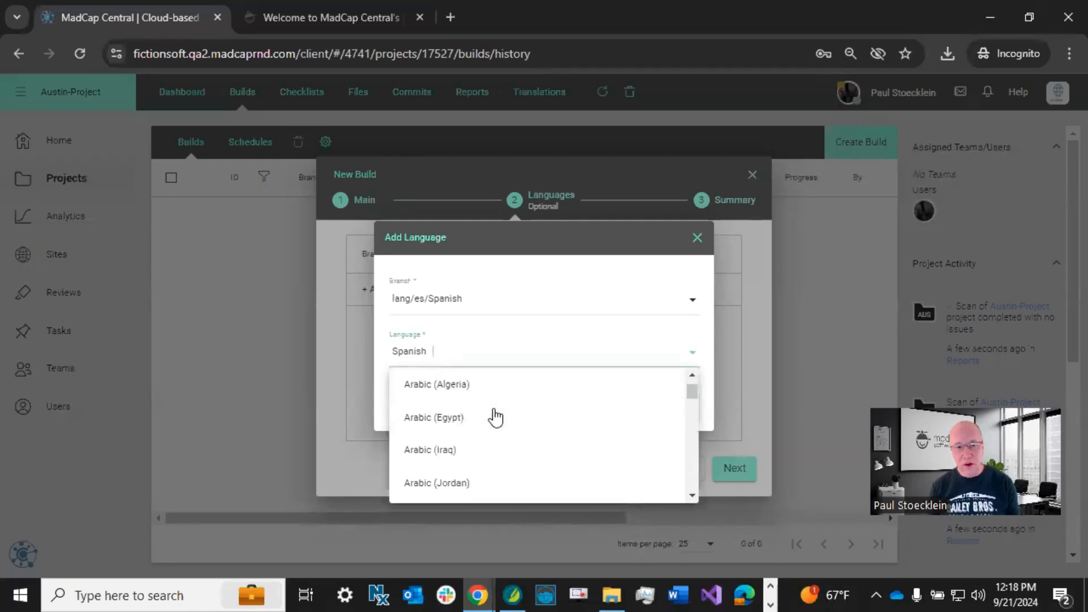
scroll(496, 417, "down", 3)
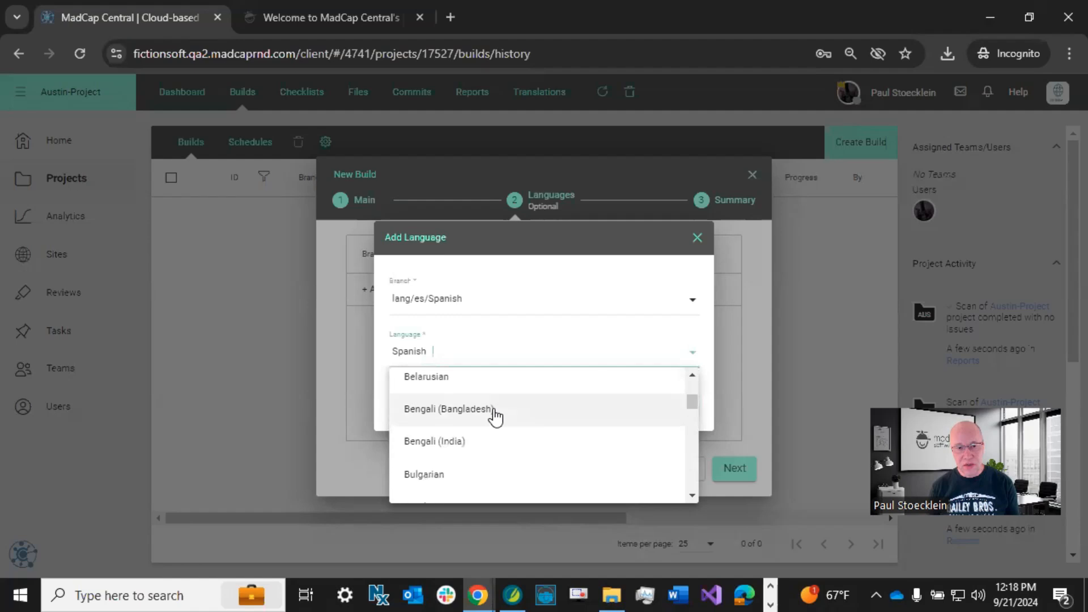
left_click(383, 421)
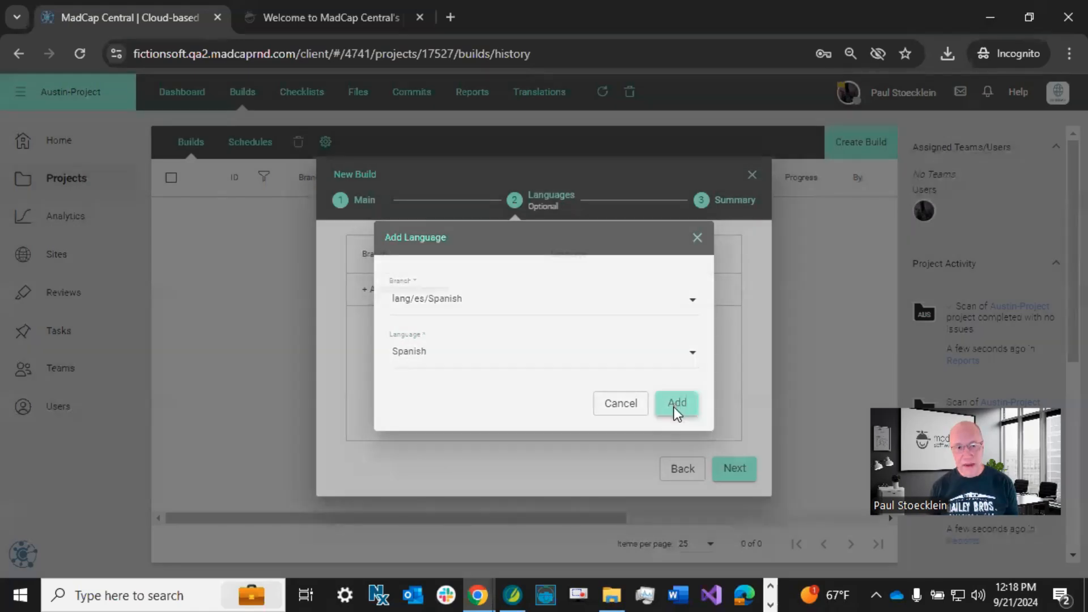
left_click(675, 408)
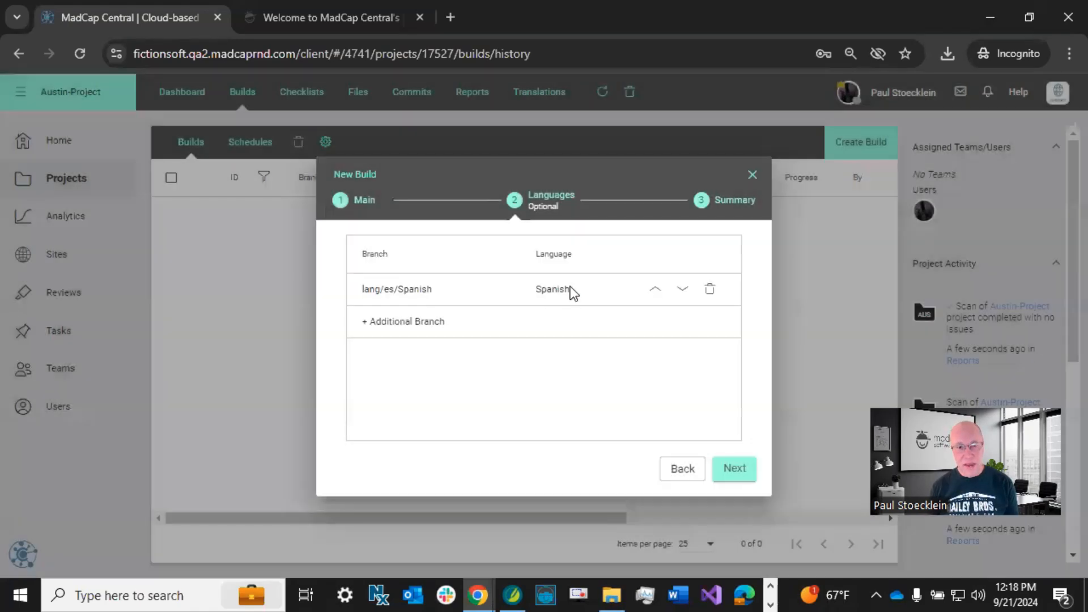
Step: Add the lang/fr/French branch to the build with French as its language
left_click(400, 322)
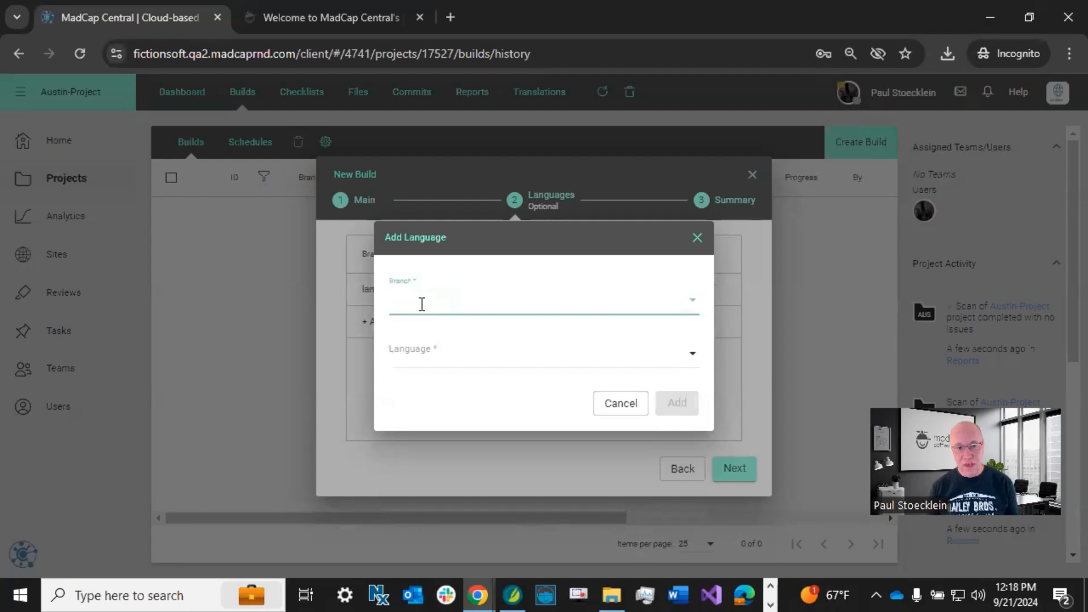
left_click(421, 304)
left_click(447, 390)
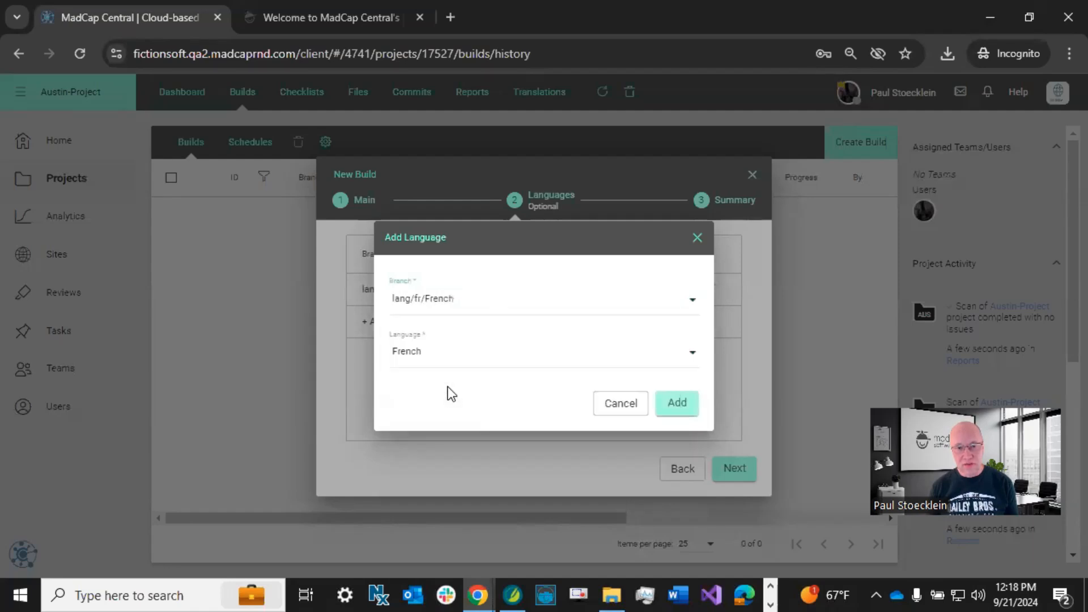
left_click(678, 406)
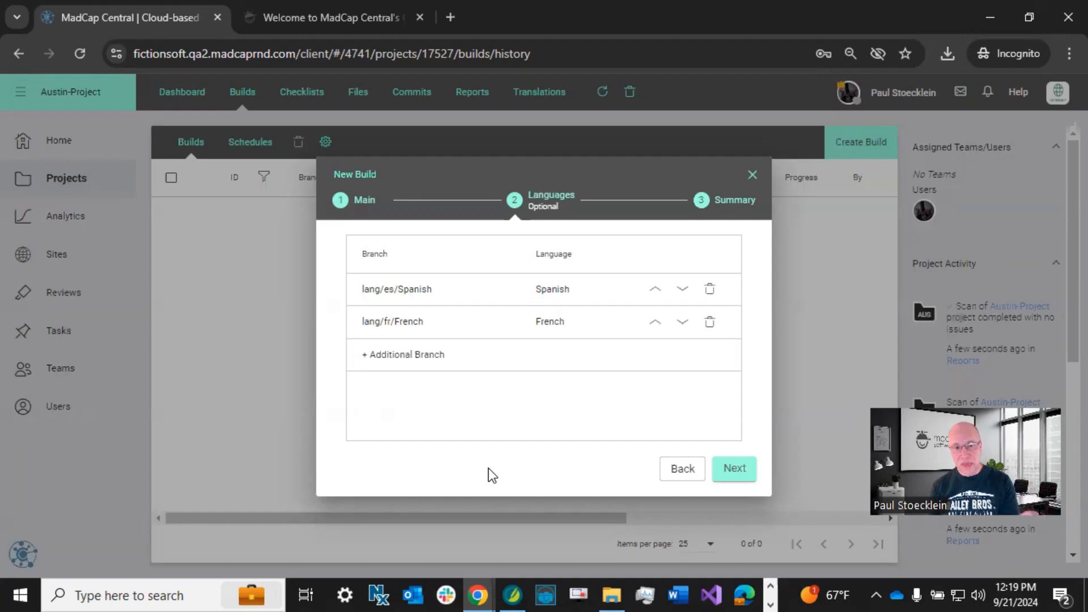
Step: Place French above Spanish in the build's language order and run the build
left_click(655, 323)
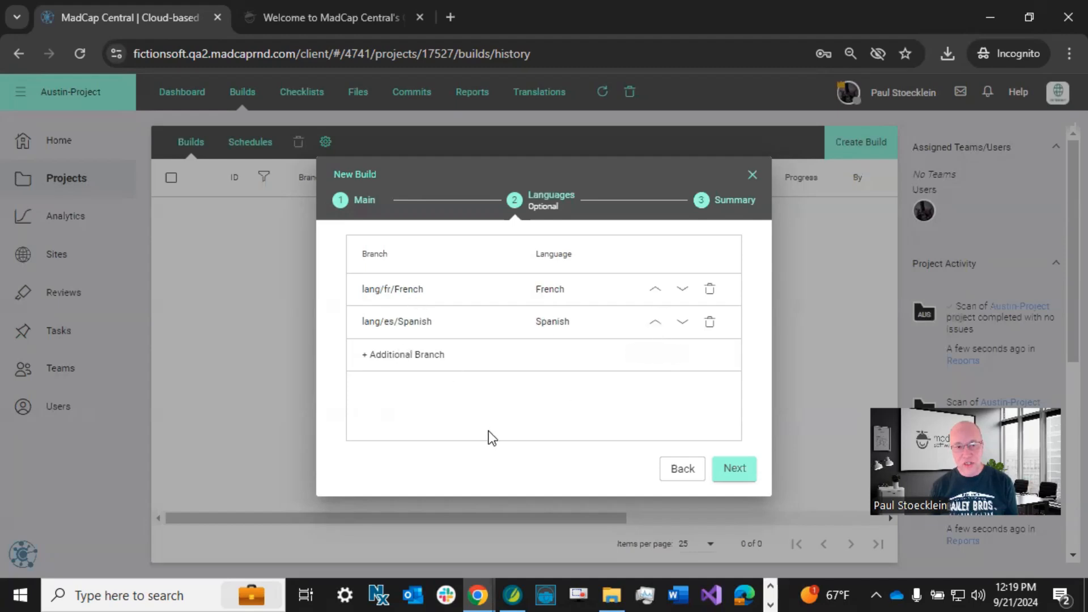
left_click(737, 469)
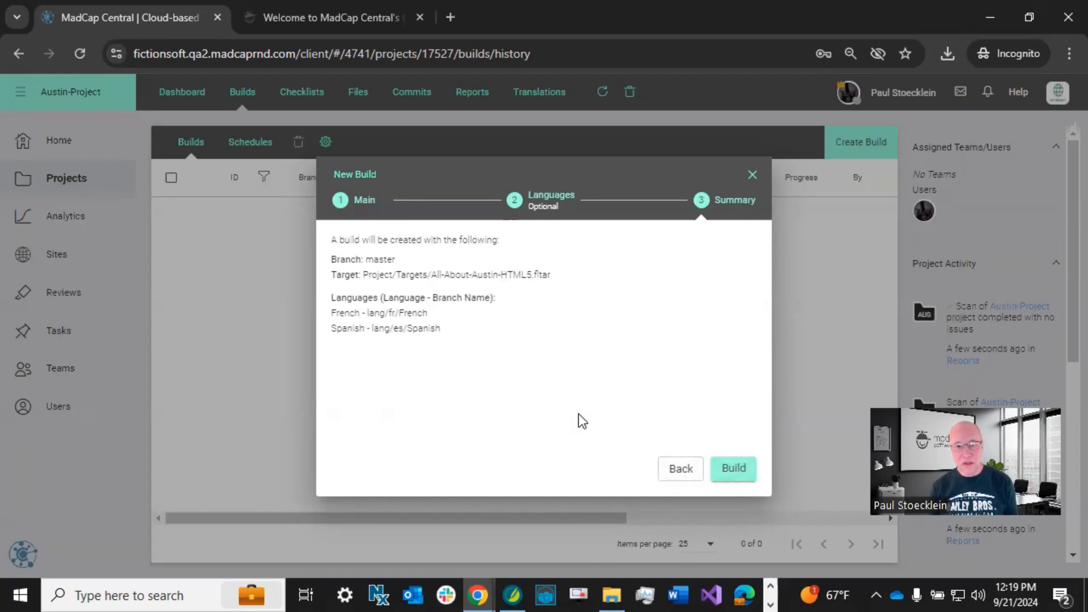
key("Return")
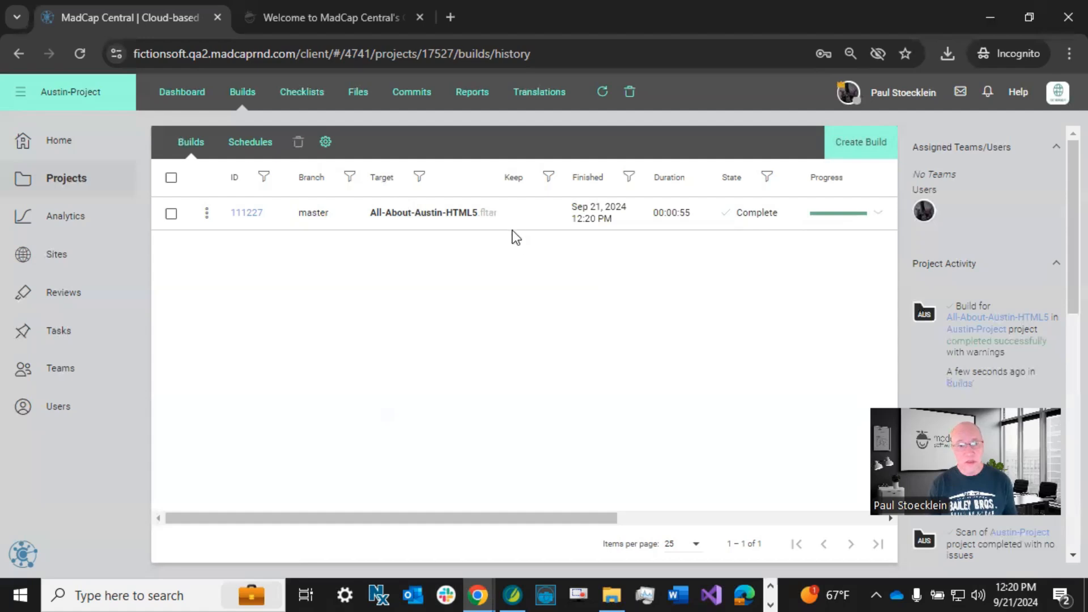
Step: Open the finished All-About-Austin-HTML5 build's output from its private URL and show the Introduction topic
left_click(518, 216)
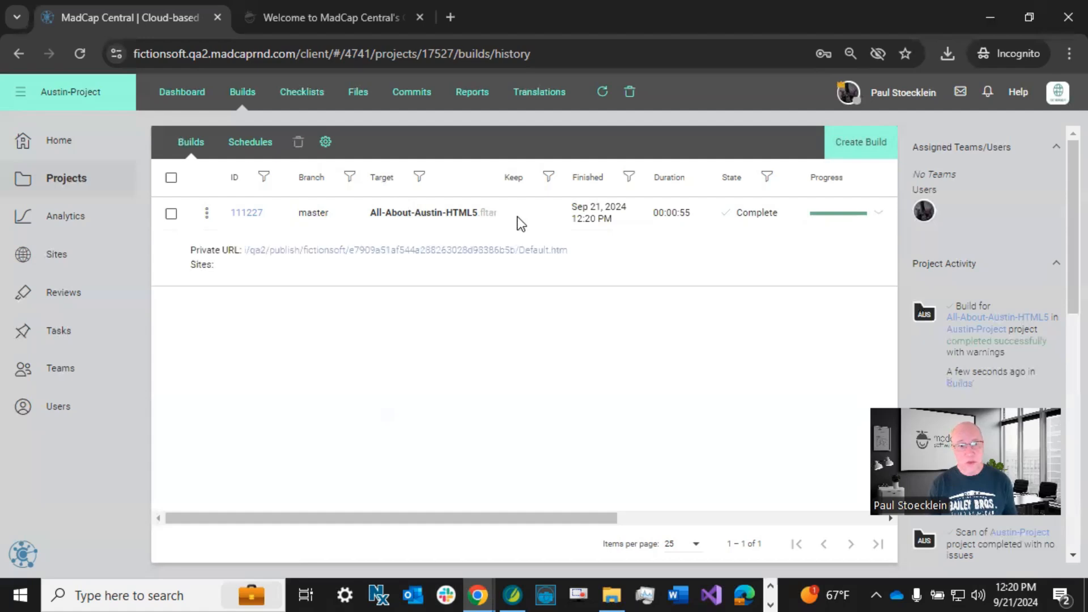
left_click(406, 254)
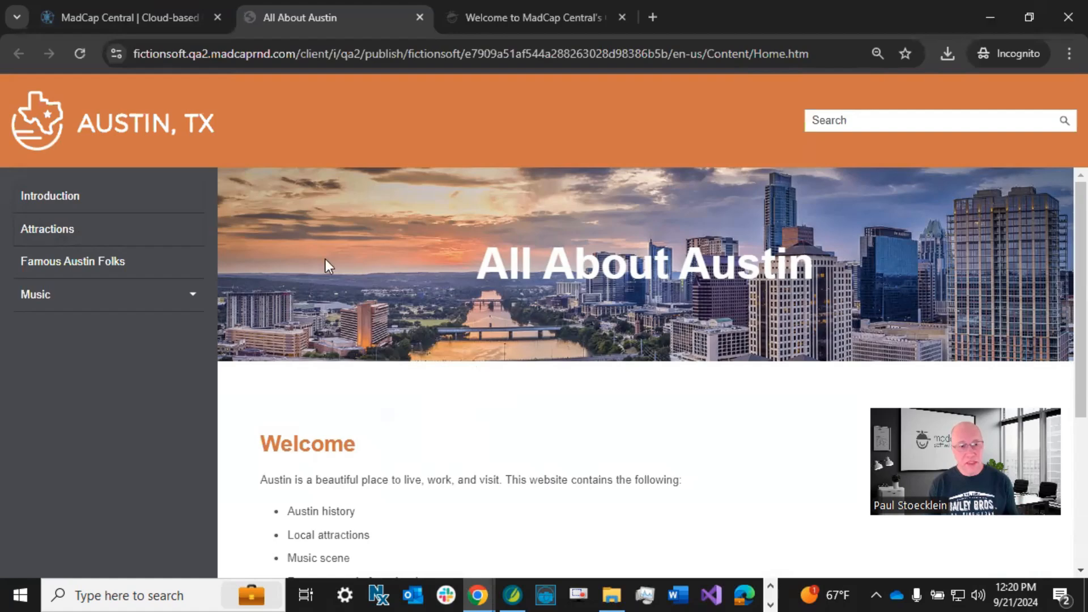
left_click(73, 199)
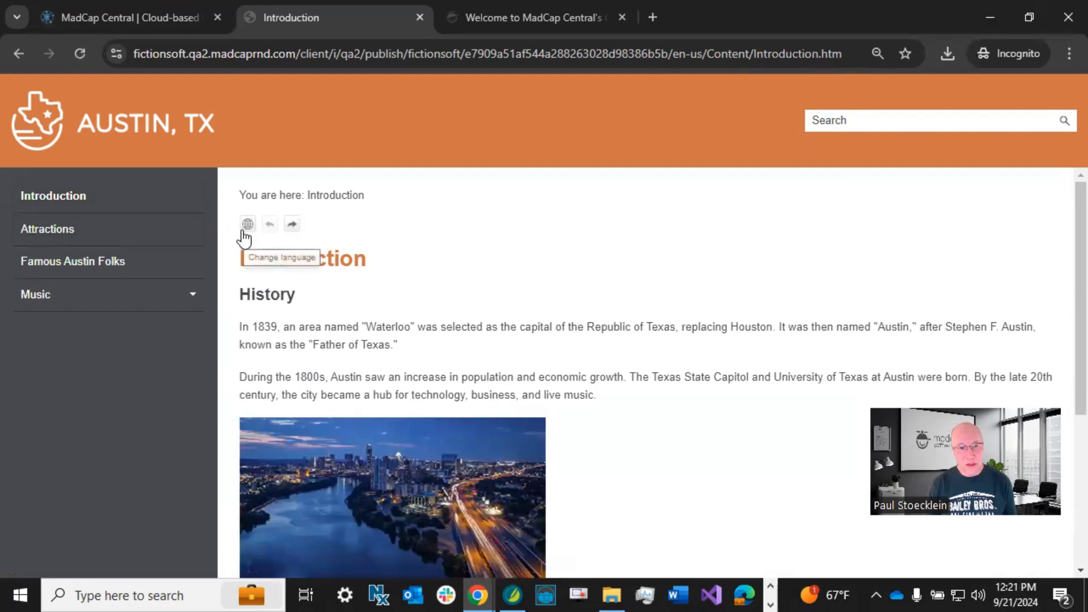
Step: View the Introduction topic in Français and in Español using the output's language selection
left_click(247, 225)
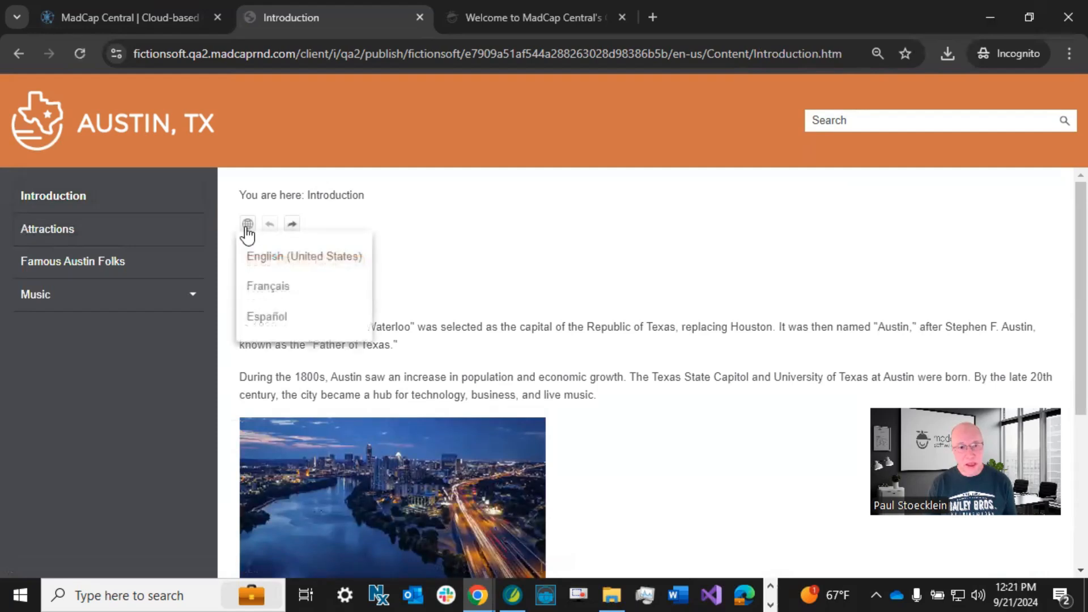
left_click(264, 286)
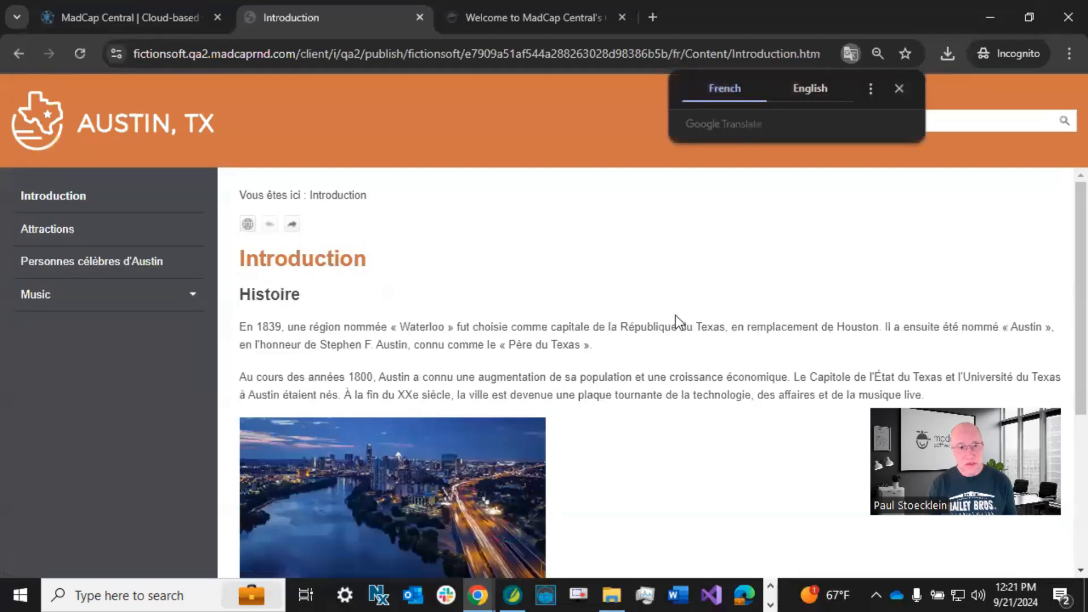
left_click(248, 224)
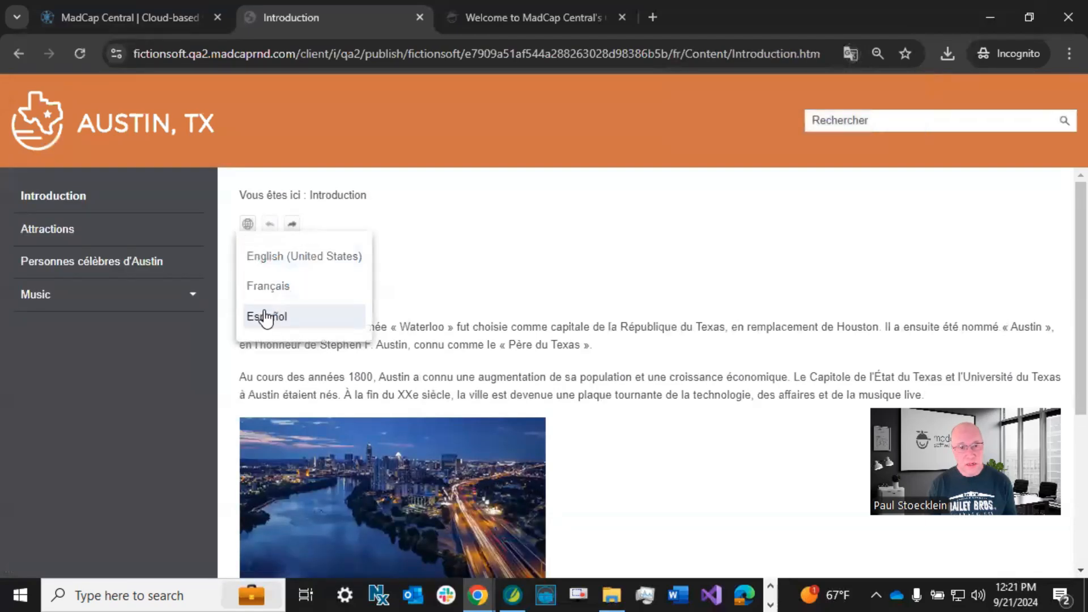
left_click(267, 316)
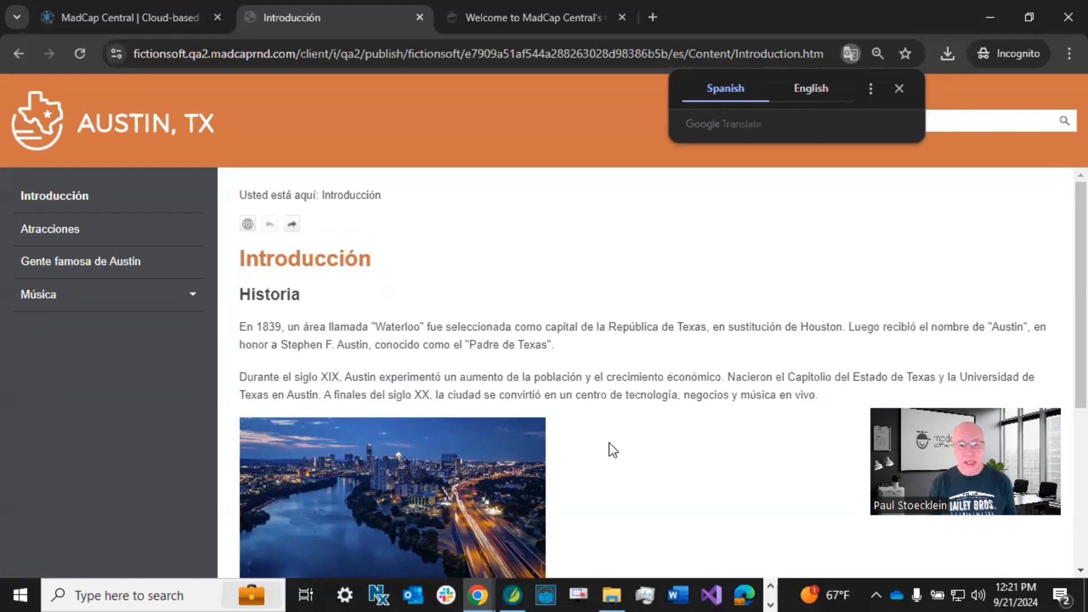
Step: Return to the project's builds and set up a new master build with the All-About-Austin-PDF target, continuing to its language settings
left_click(129, 17)
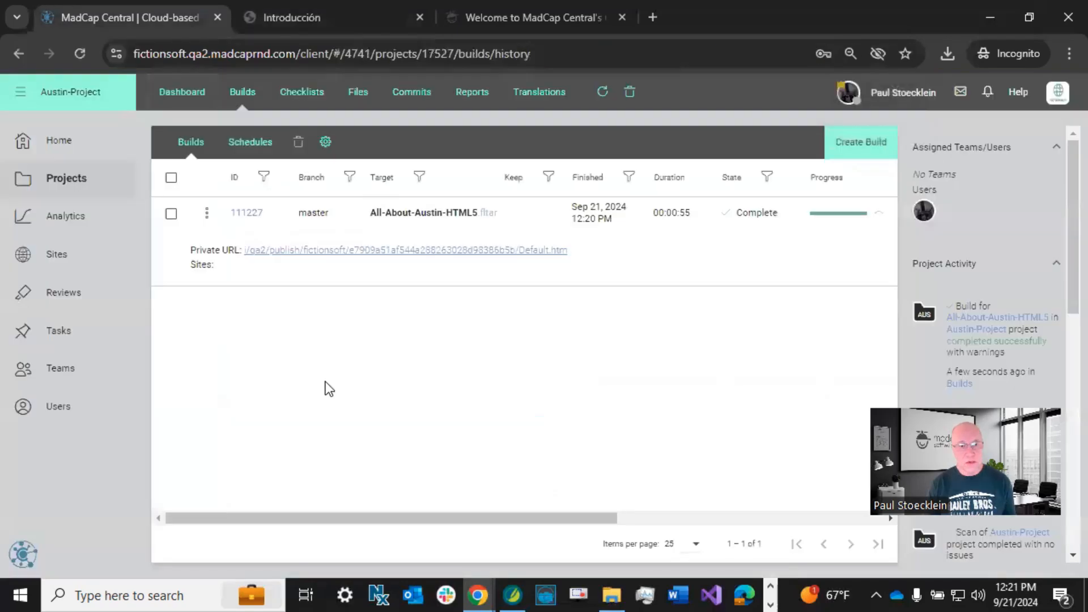
left_click(862, 143)
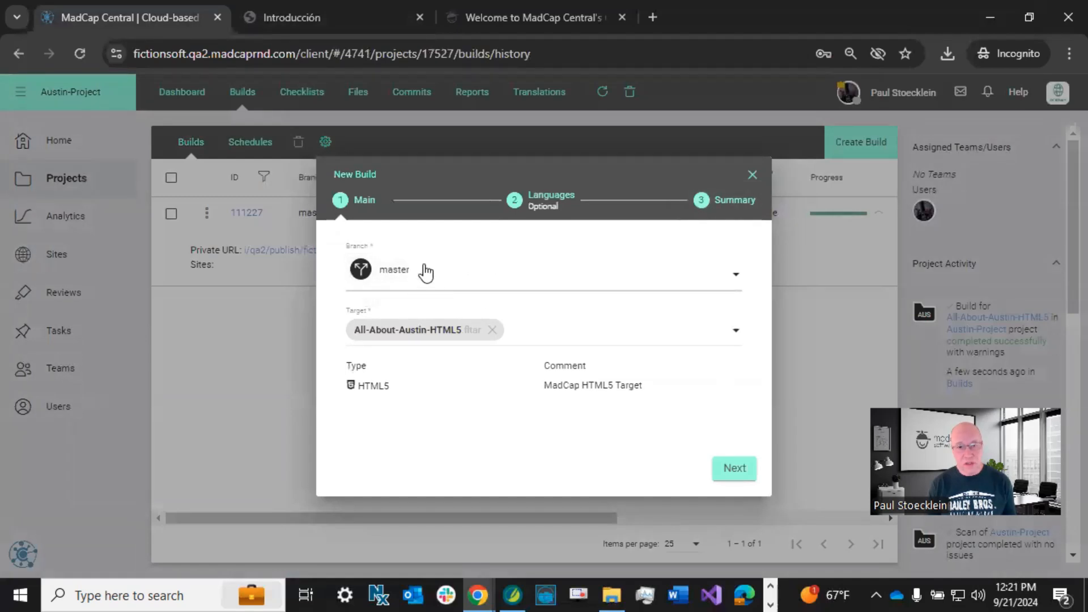
left_click(491, 331)
left_click(468, 326)
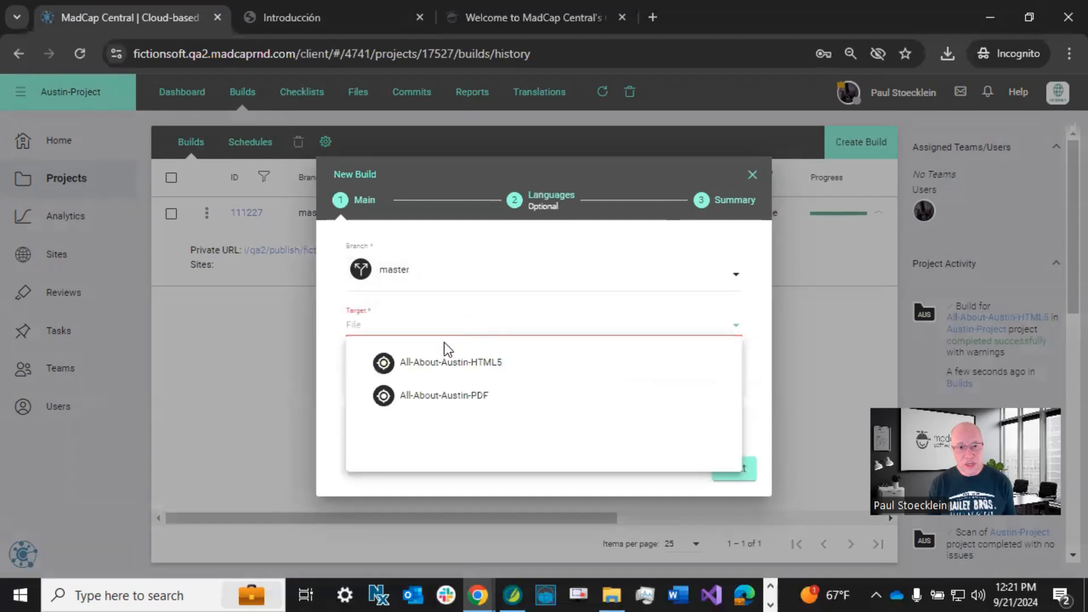
left_click(444, 395)
left_click(735, 471)
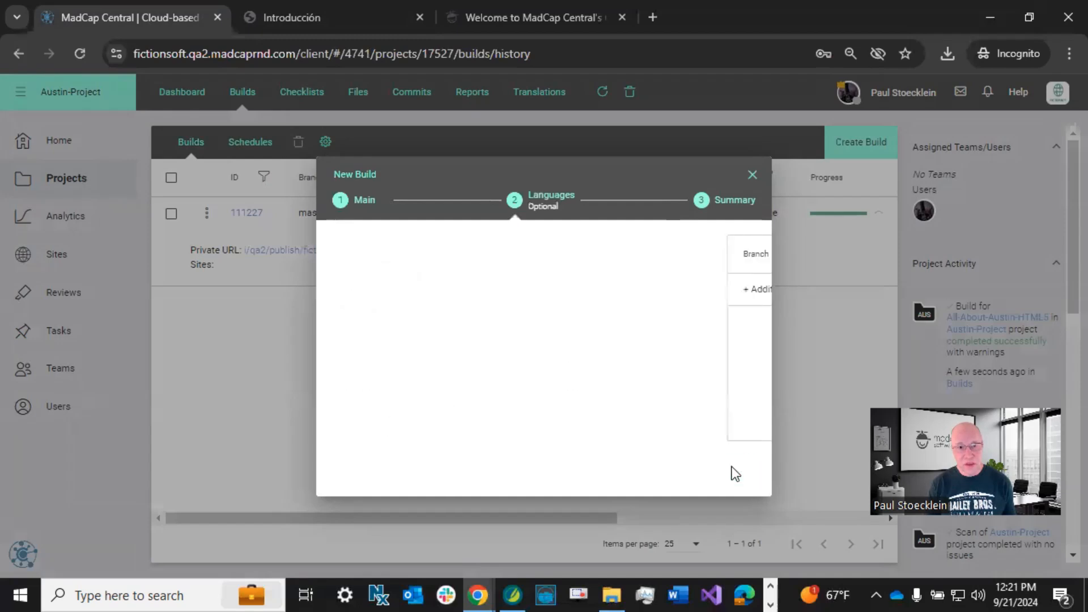
Step: Add the lang/fr/French branch with the French language to the new PDF build
left_click(405, 293)
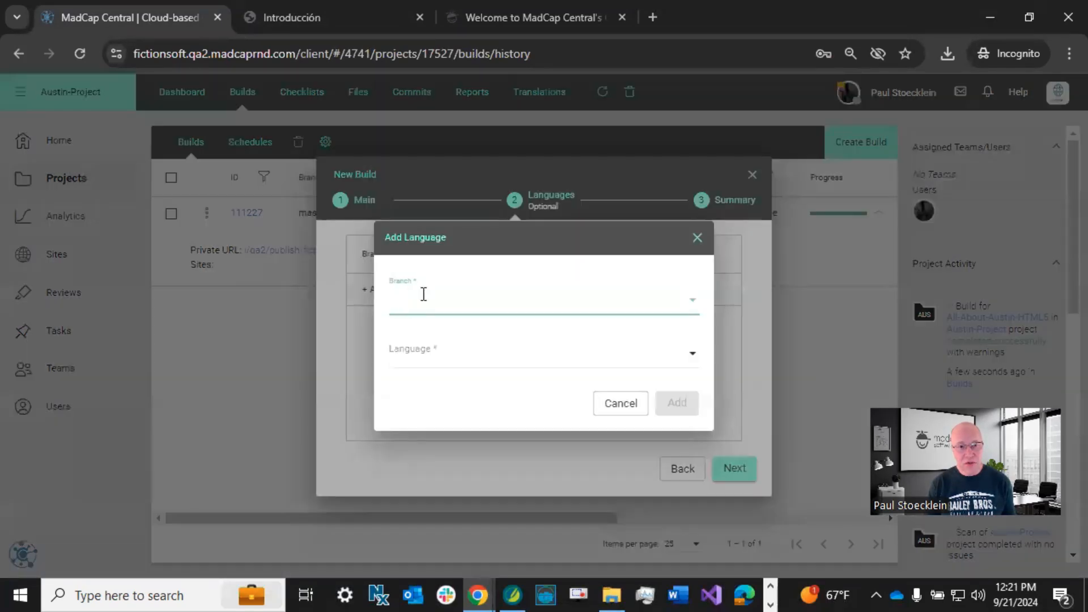
left_click(423, 294)
left_click(437, 388)
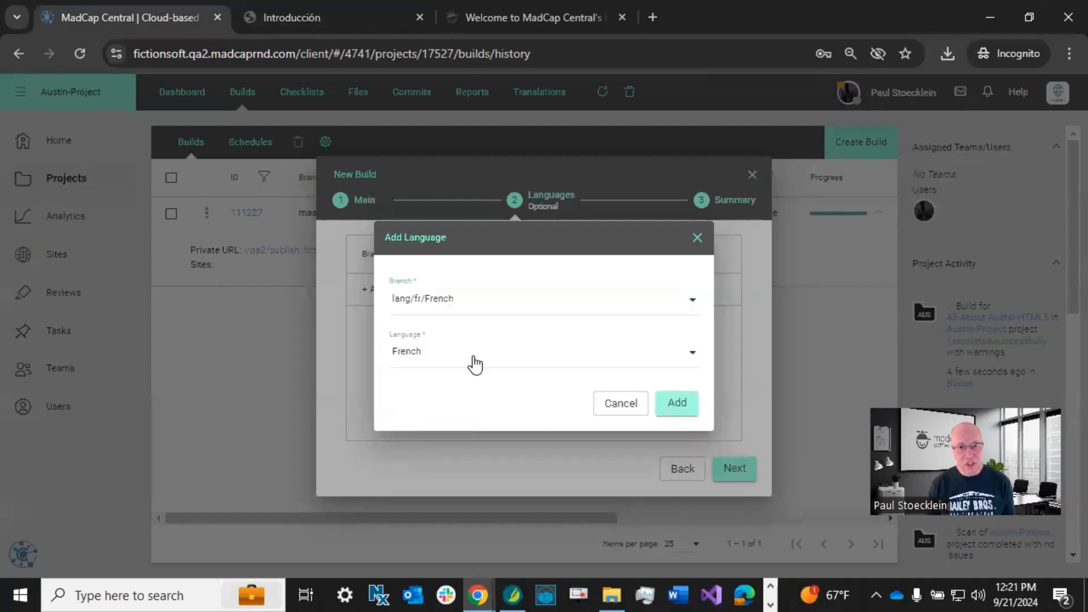
left_click(673, 409)
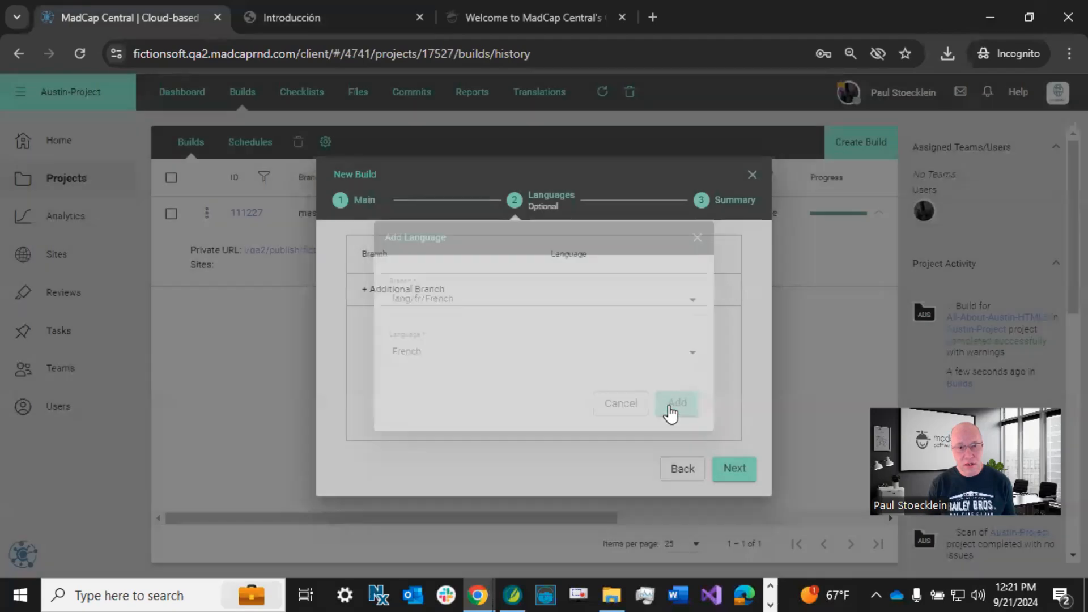
Step: Add the lang/es/Spanish branch as an additional language below French and run the PDF build
left_click(425, 330)
left_click(430, 296)
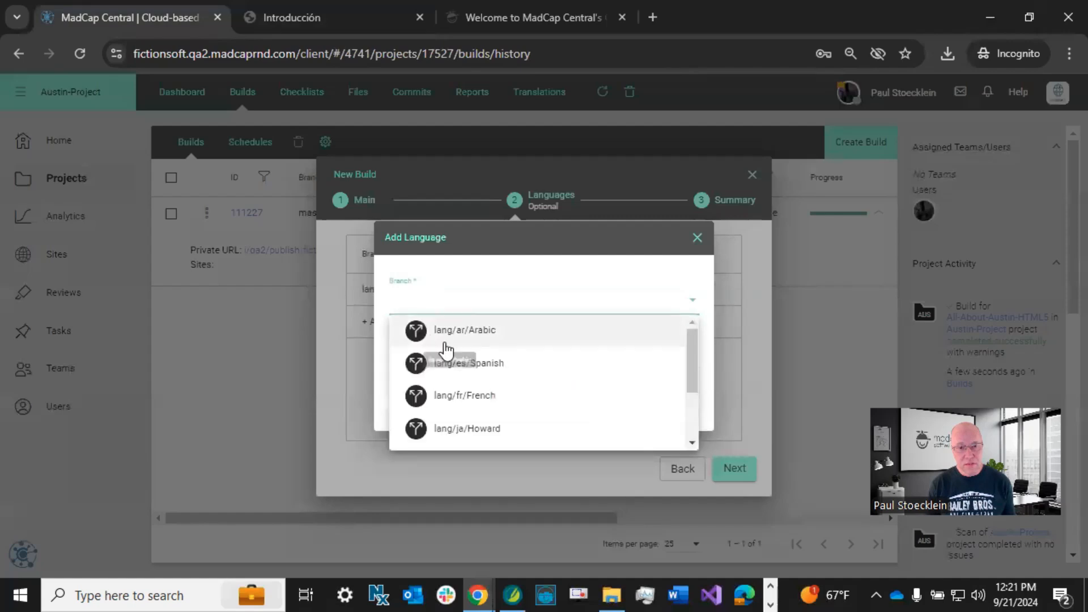
scroll(445, 352, "down", 3)
scroll(456, 371, "up", 3)
left_click(466, 358)
left_click(679, 401)
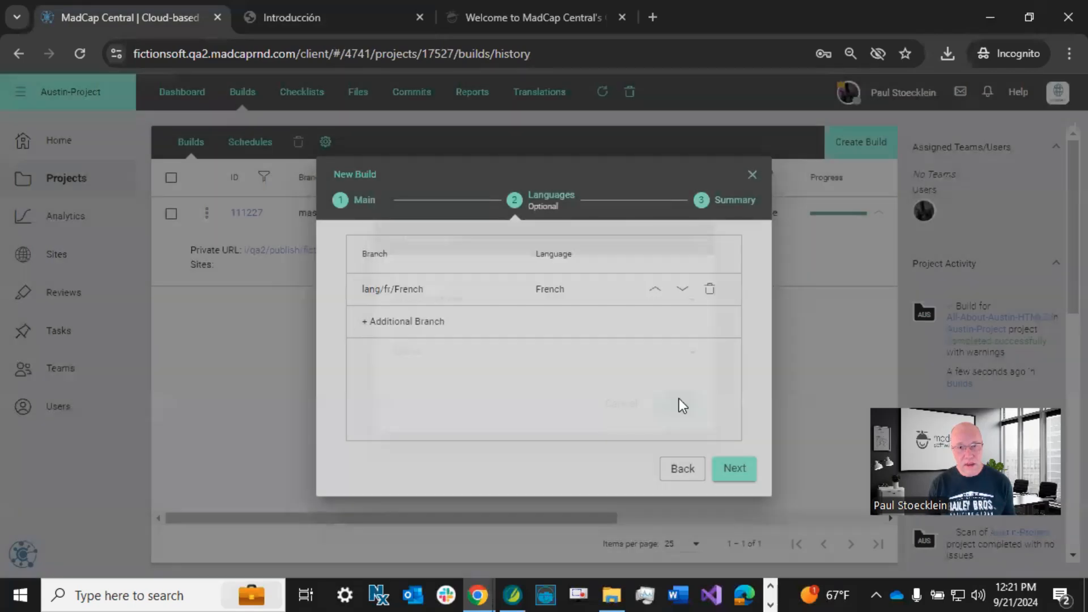
left_click(735, 468)
left_click(734, 468)
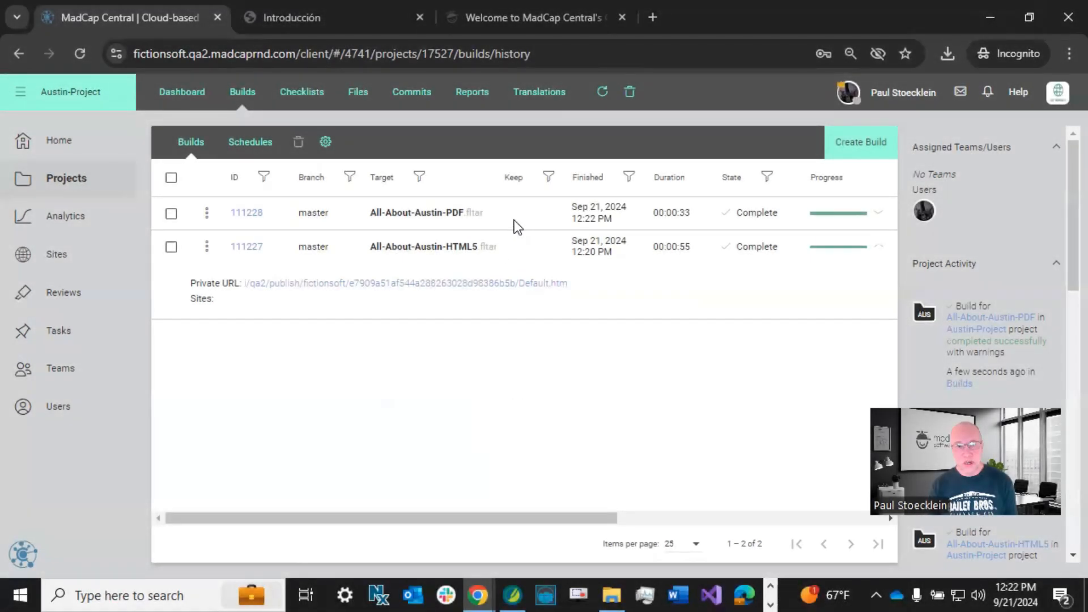
Step: Open the finished All-About-Austin-PDF build's output from its private URL and show page 2, the English cover
left_click(514, 220)
left_click(487, 250)
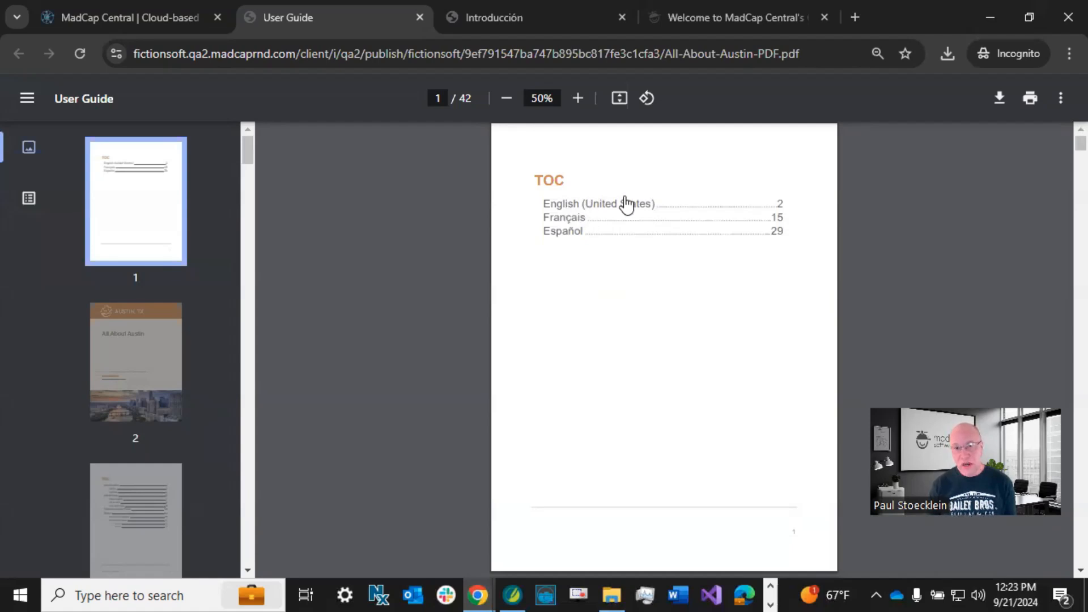
left_click(146, 369)
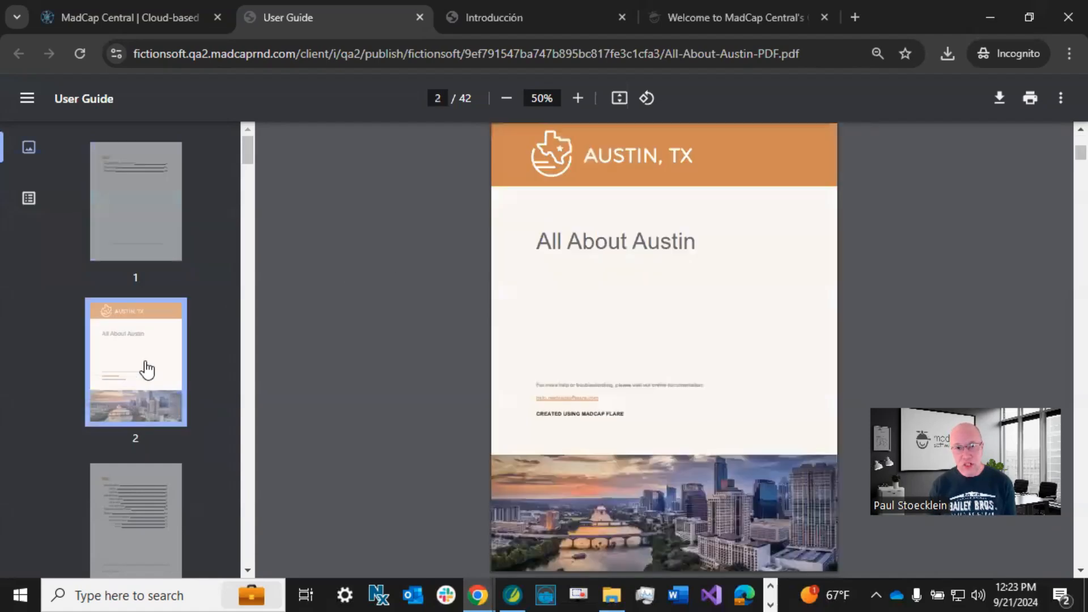